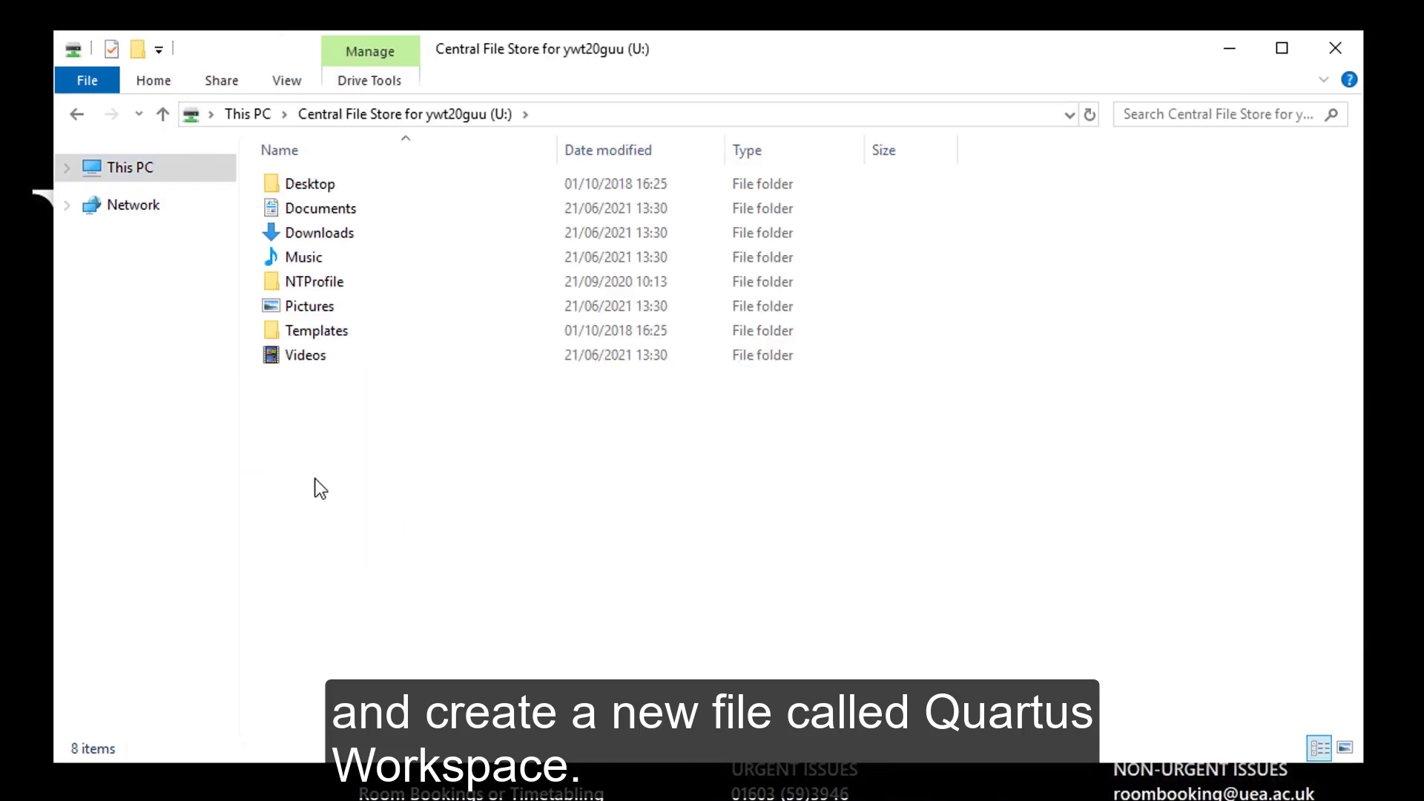
- Create a folder named Quartus Workspace in the root of the U: drive
right_click(328, 403)
mouse_move(581, 646)
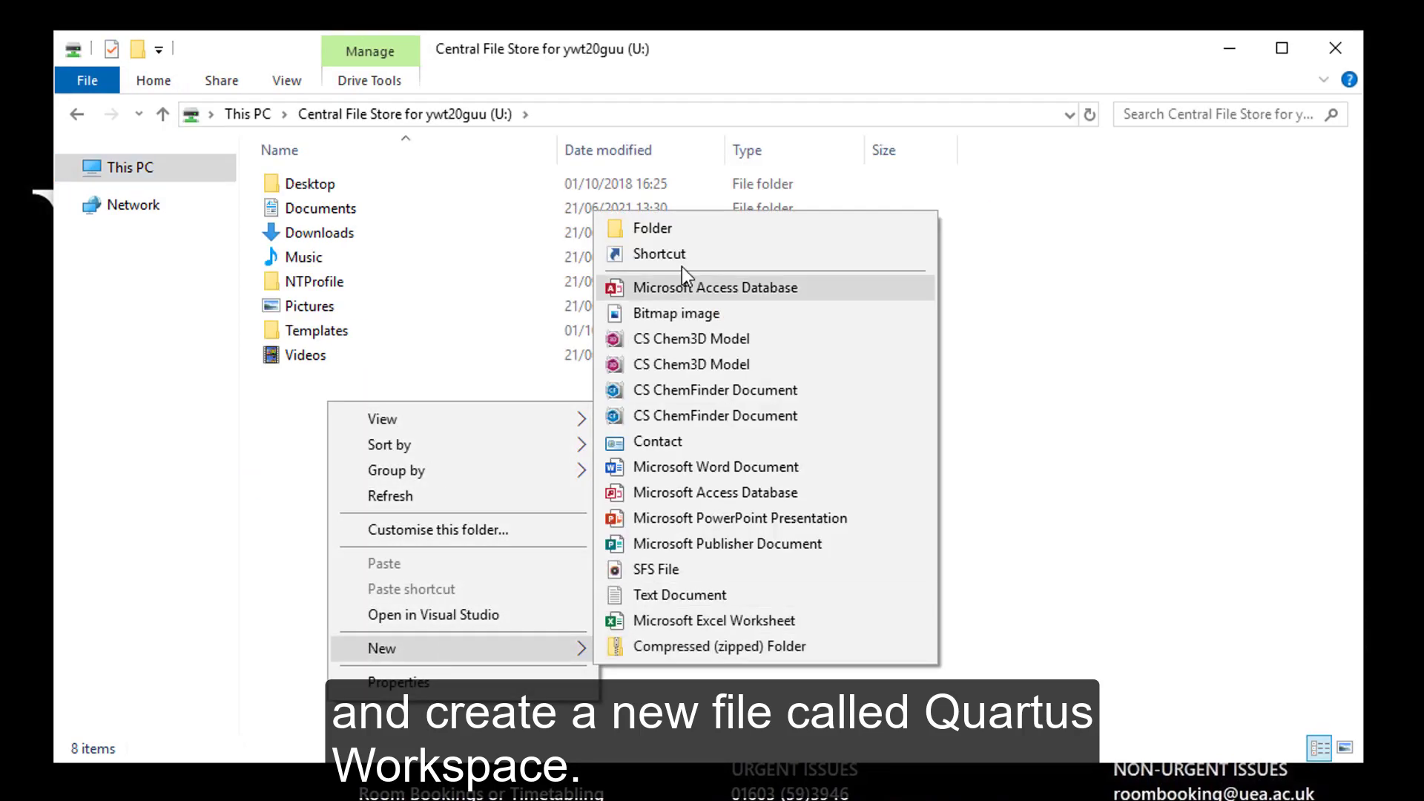
click(668, 230)
text(Quartus Work)
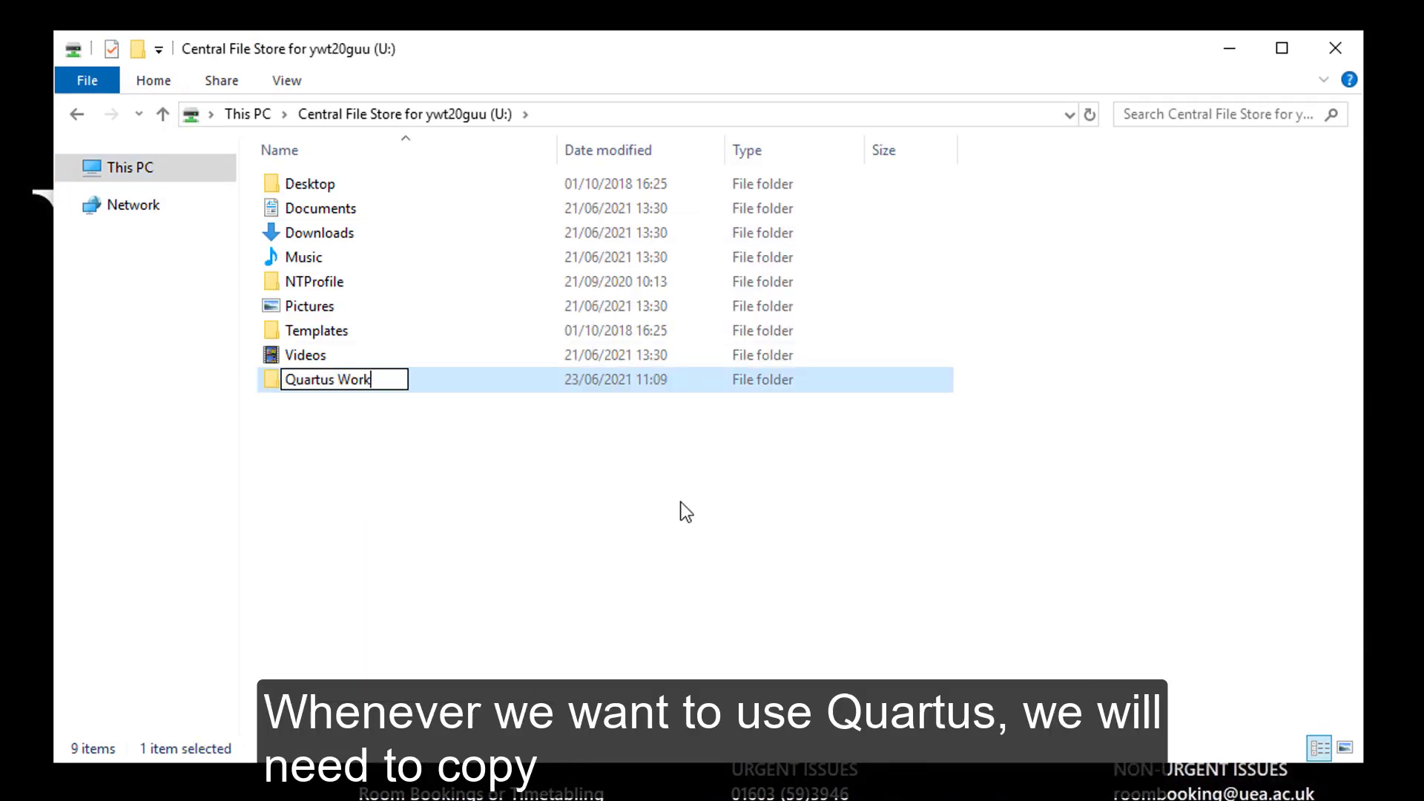
text(space)
key(Return)
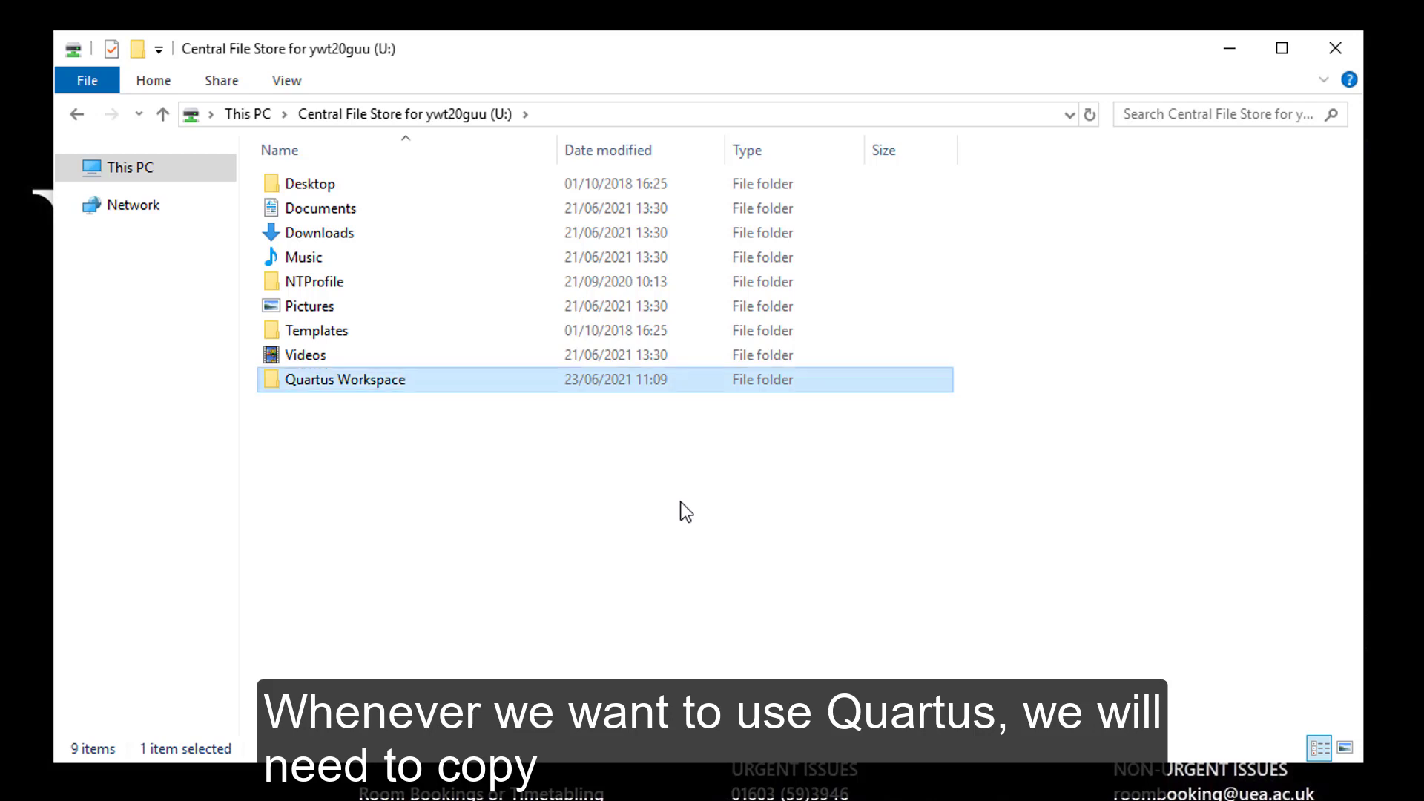
- Copy the Quartus Workspace folder from the U: drive into C:\Local
right_click(343, 382)
click(448, 749)
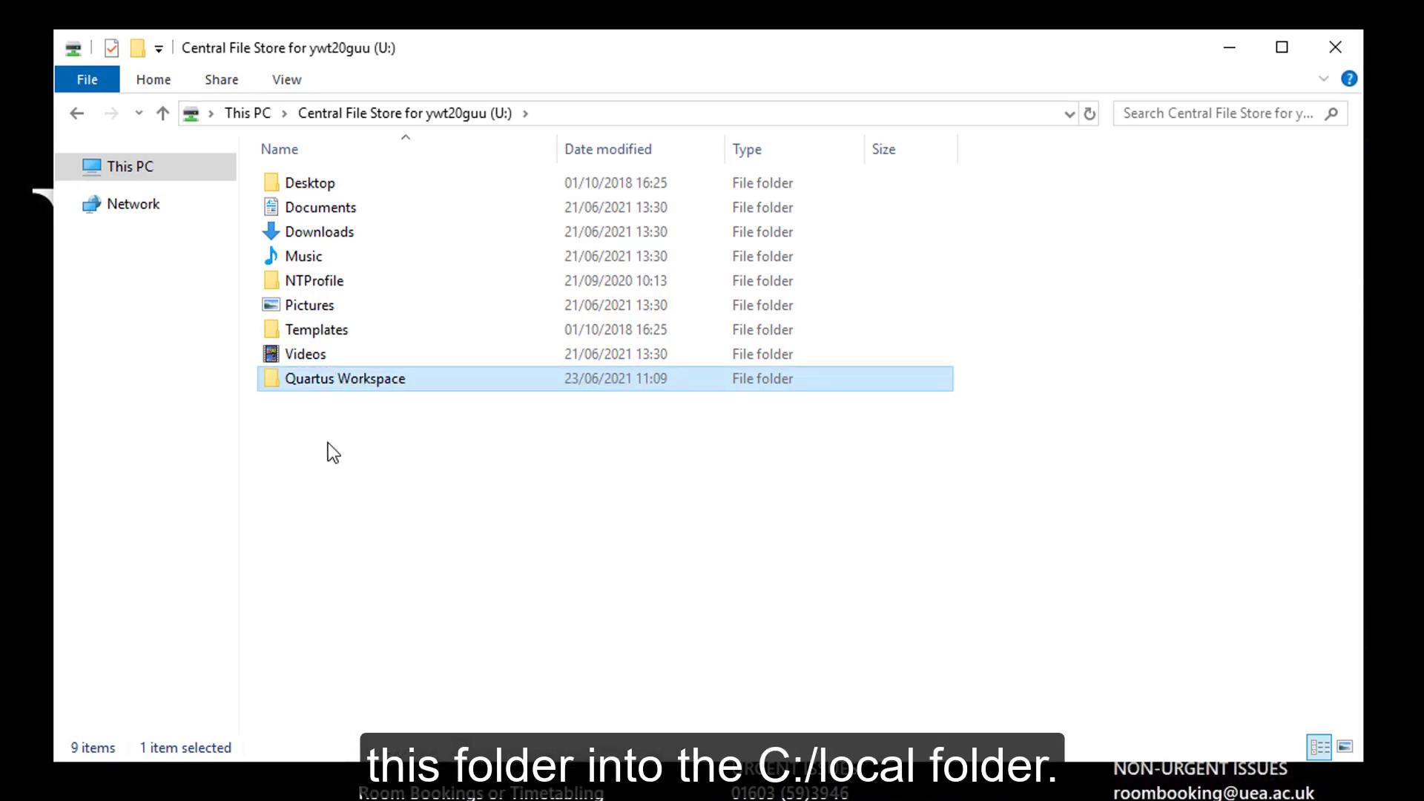
click(143, 174)
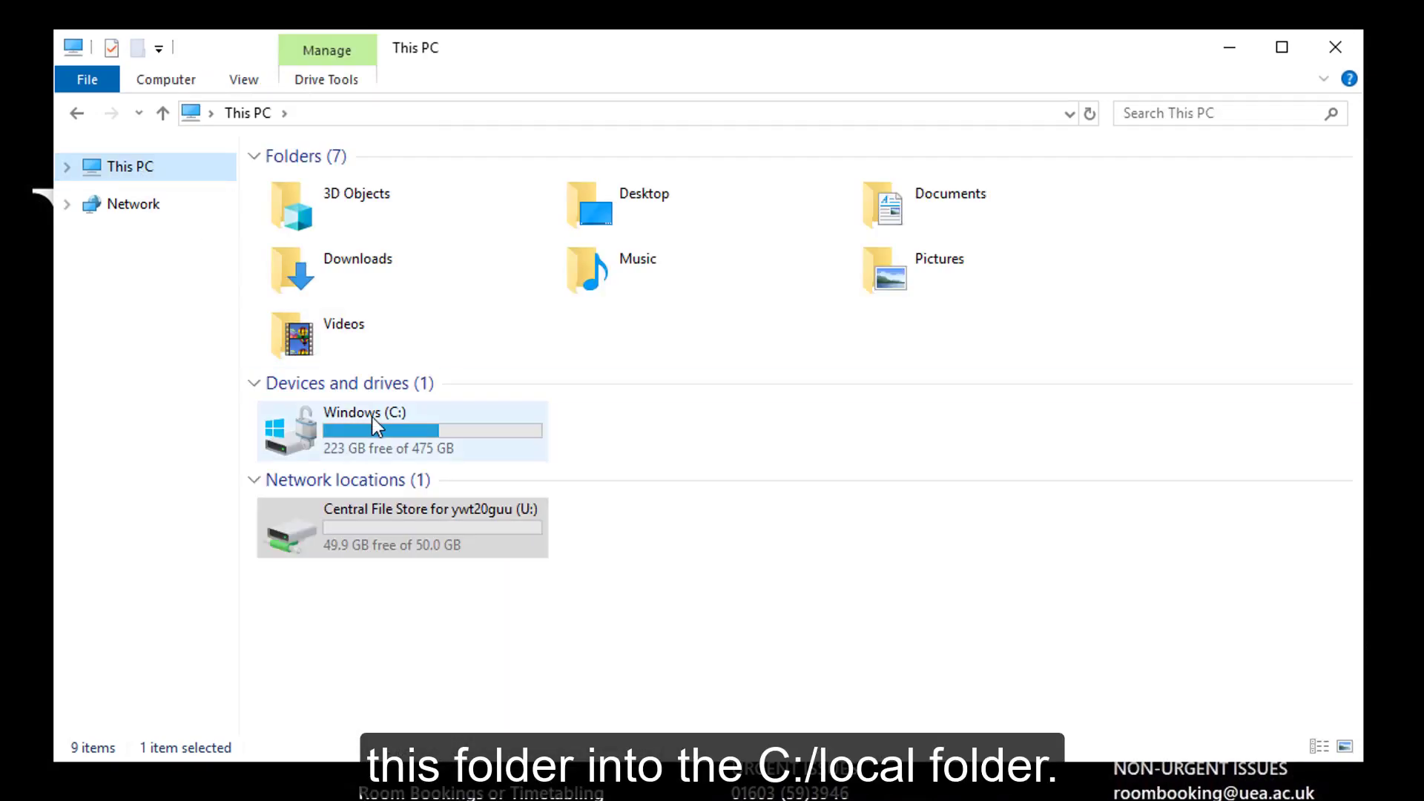
double_click(379, 437)
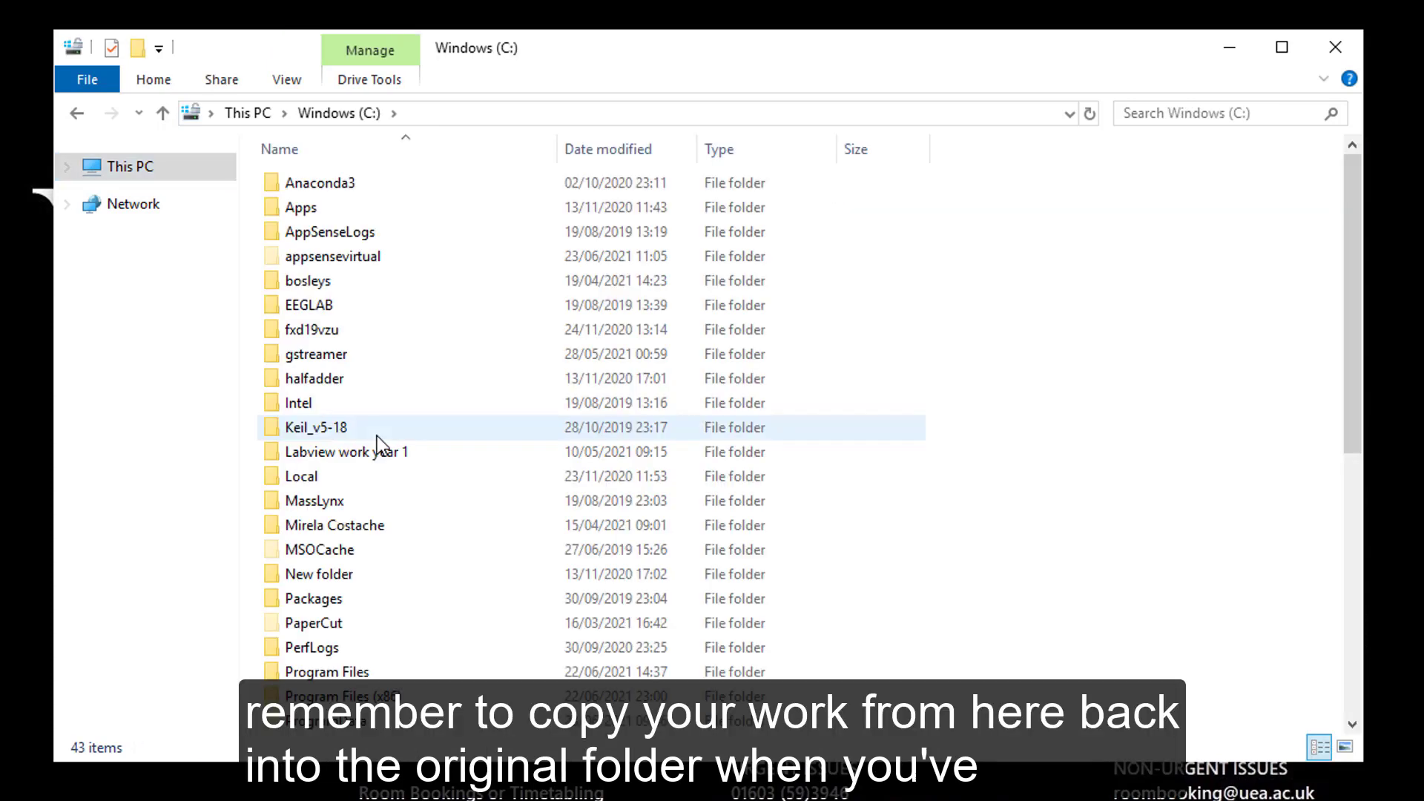
click(314, 479)
double_click(313, 478)
right_click(328, 288)
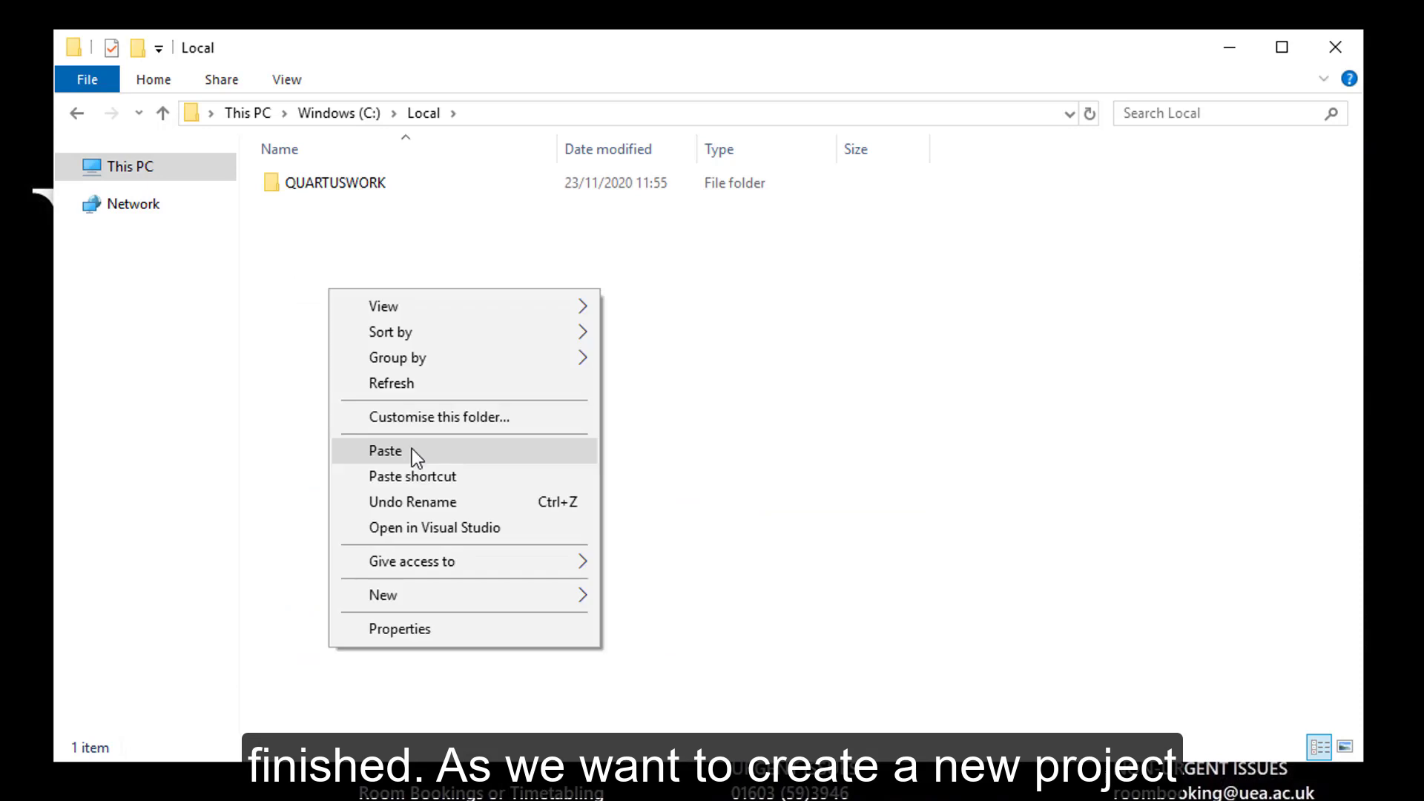
click(412, 449)
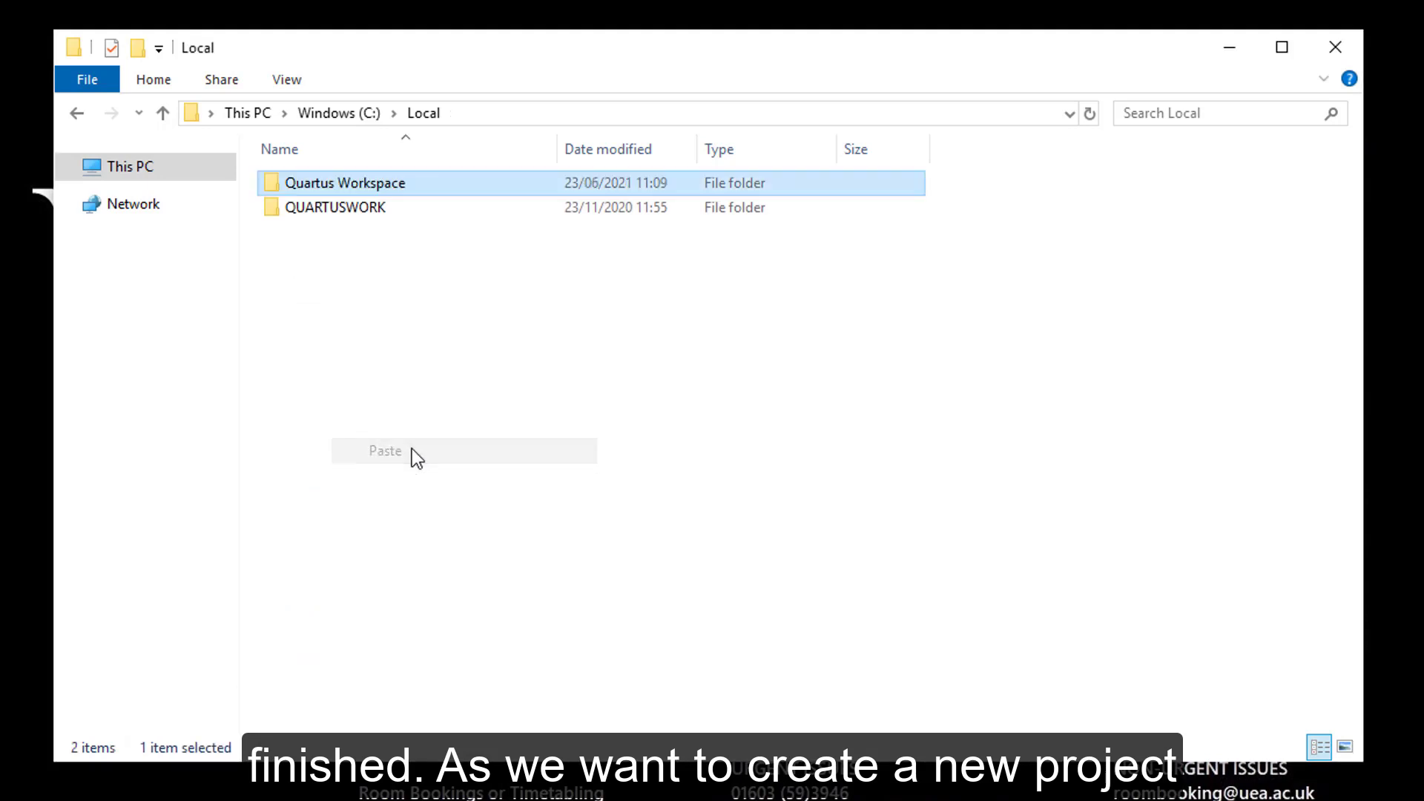
- Create a folder named halfadder inside the Quartus Workspace folder in C:\Local
double_click(336, 181)
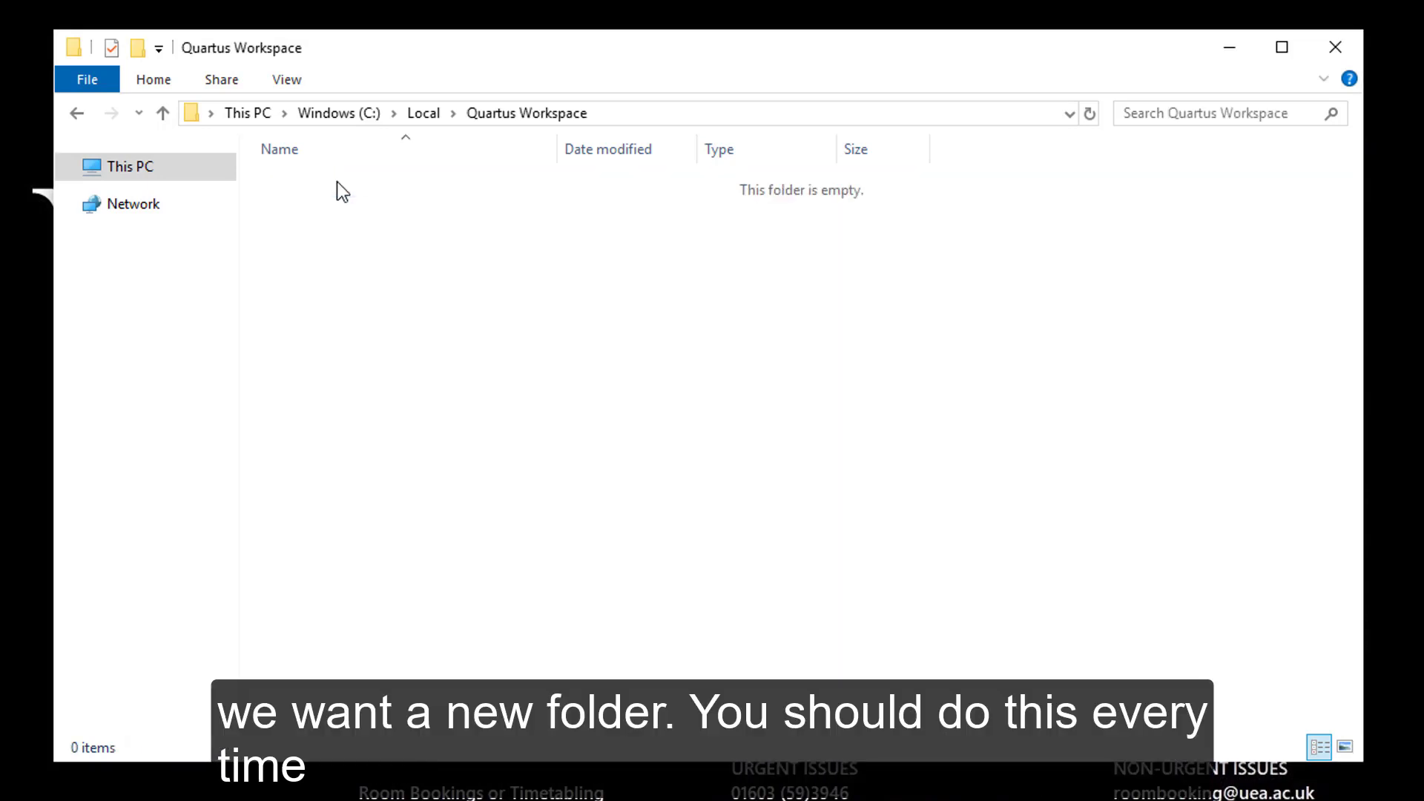
right_click(326, 243)
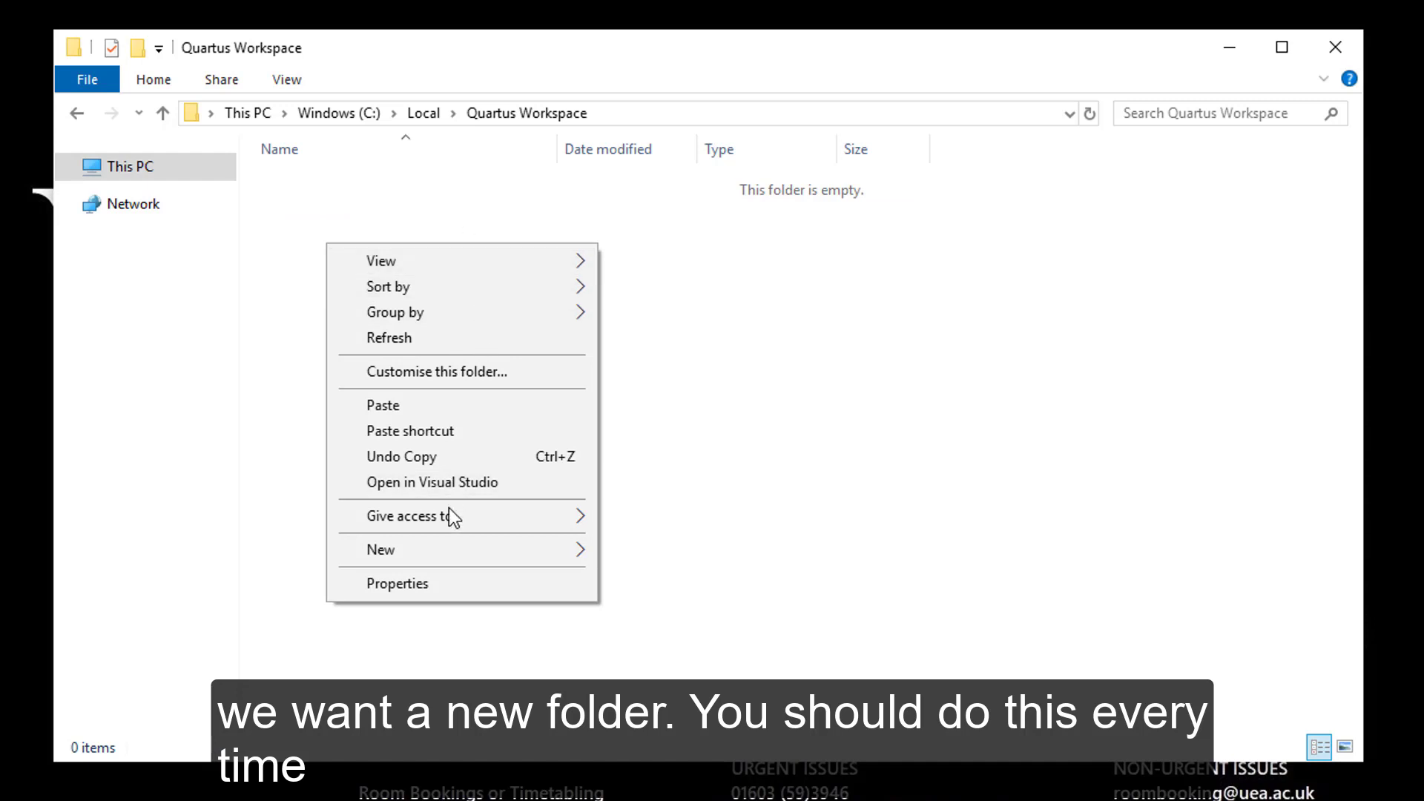
mouse_move(448, 552)
click(629, 132)
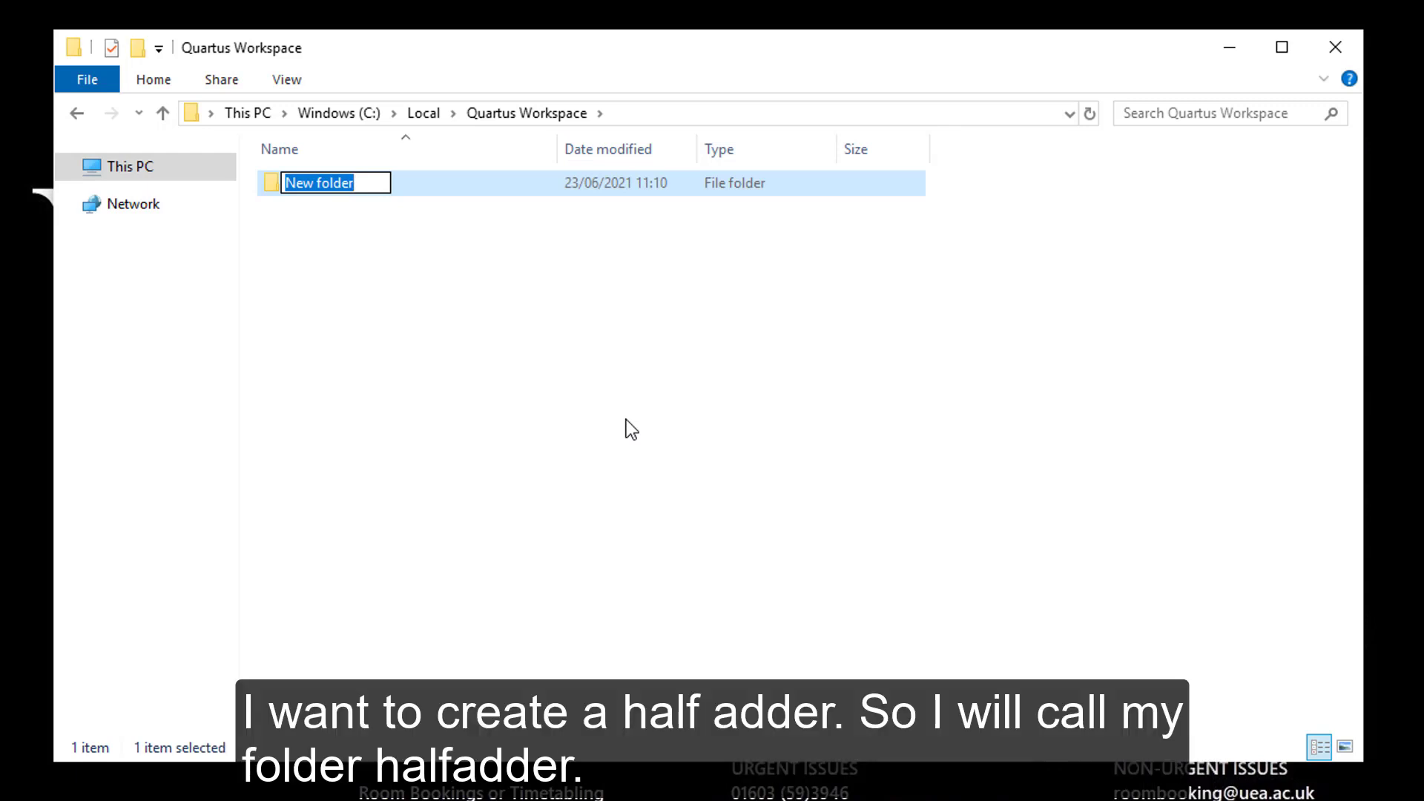
text(halfadder)
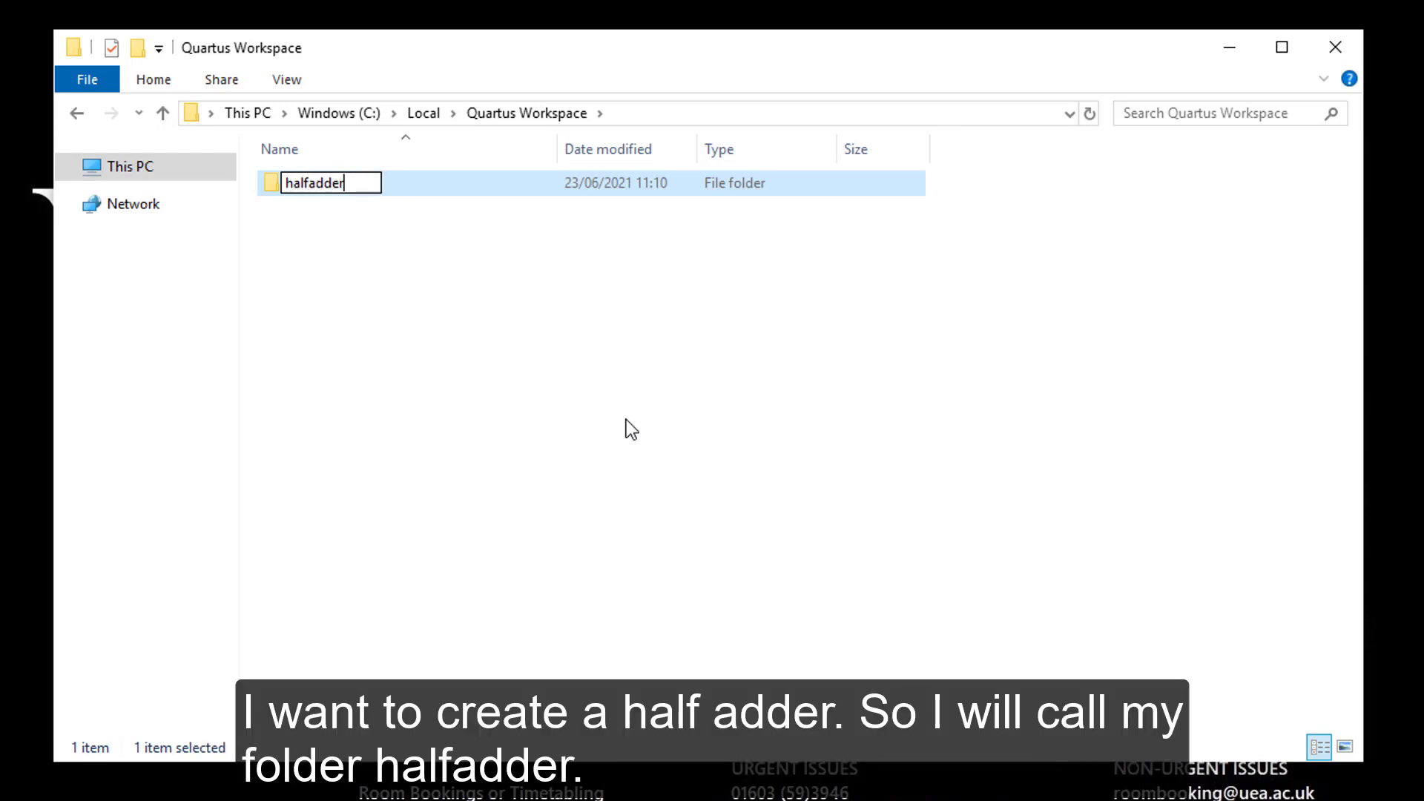
text(#)
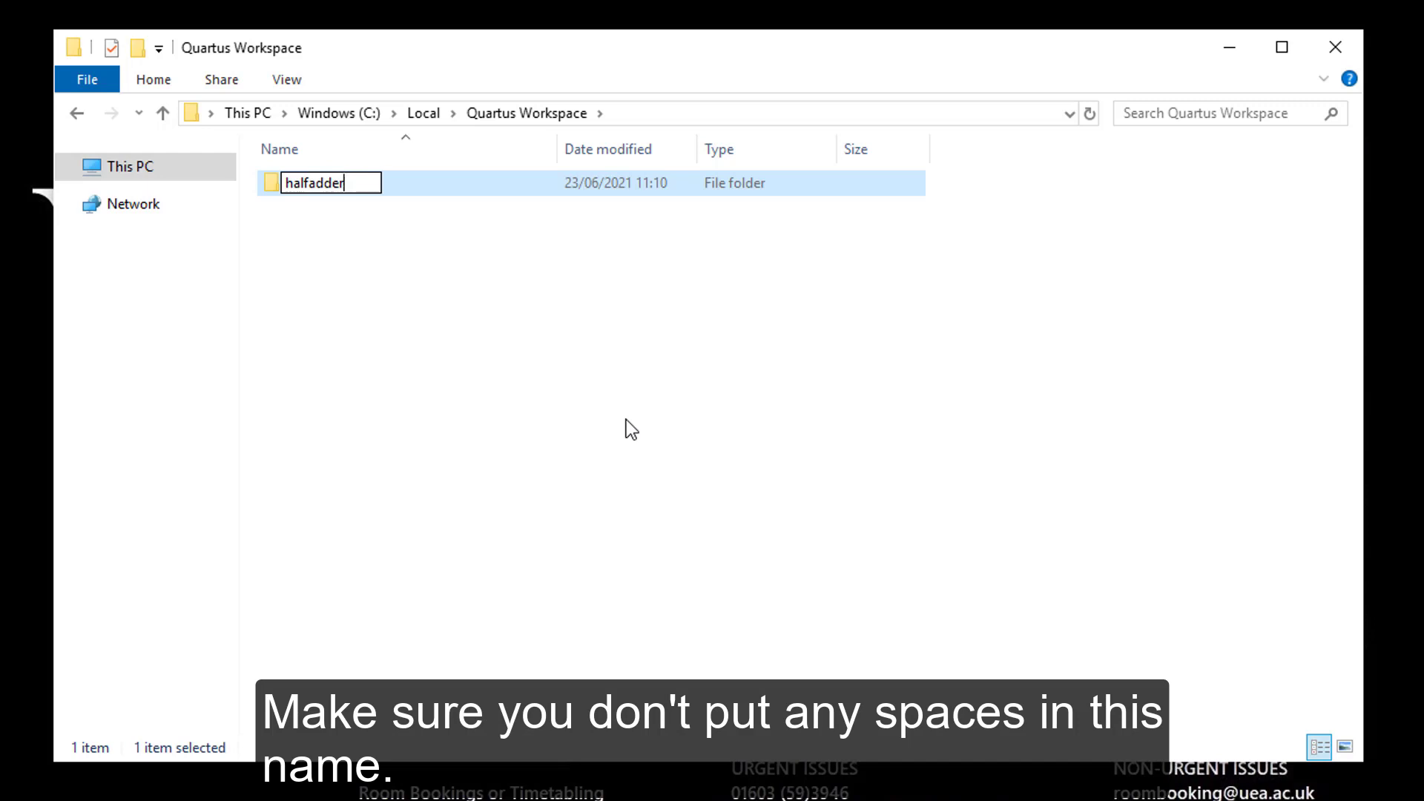
click(626, 420)
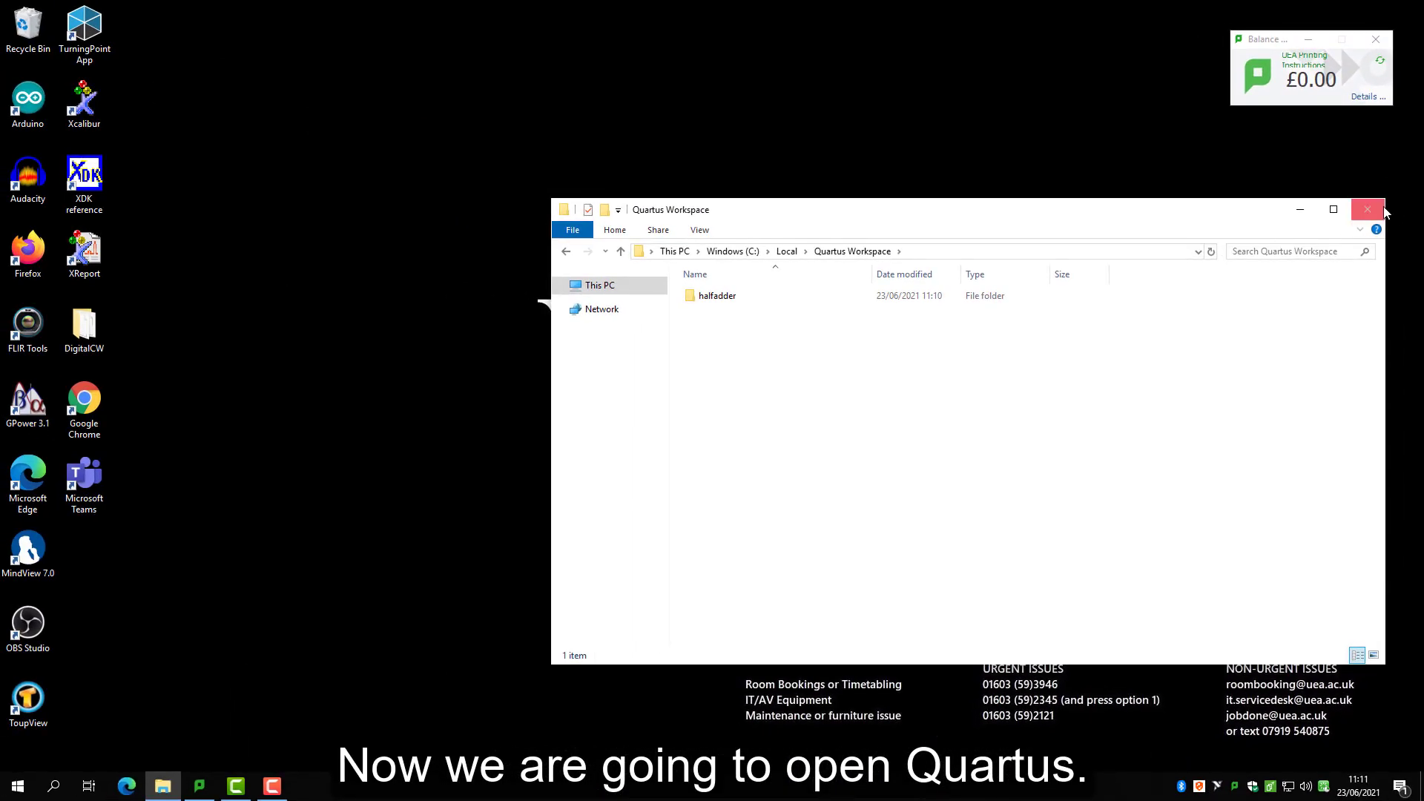
- Close the file browser window, find Quartus with the Windows search and launch Quartus Prime
click(1348, 97)
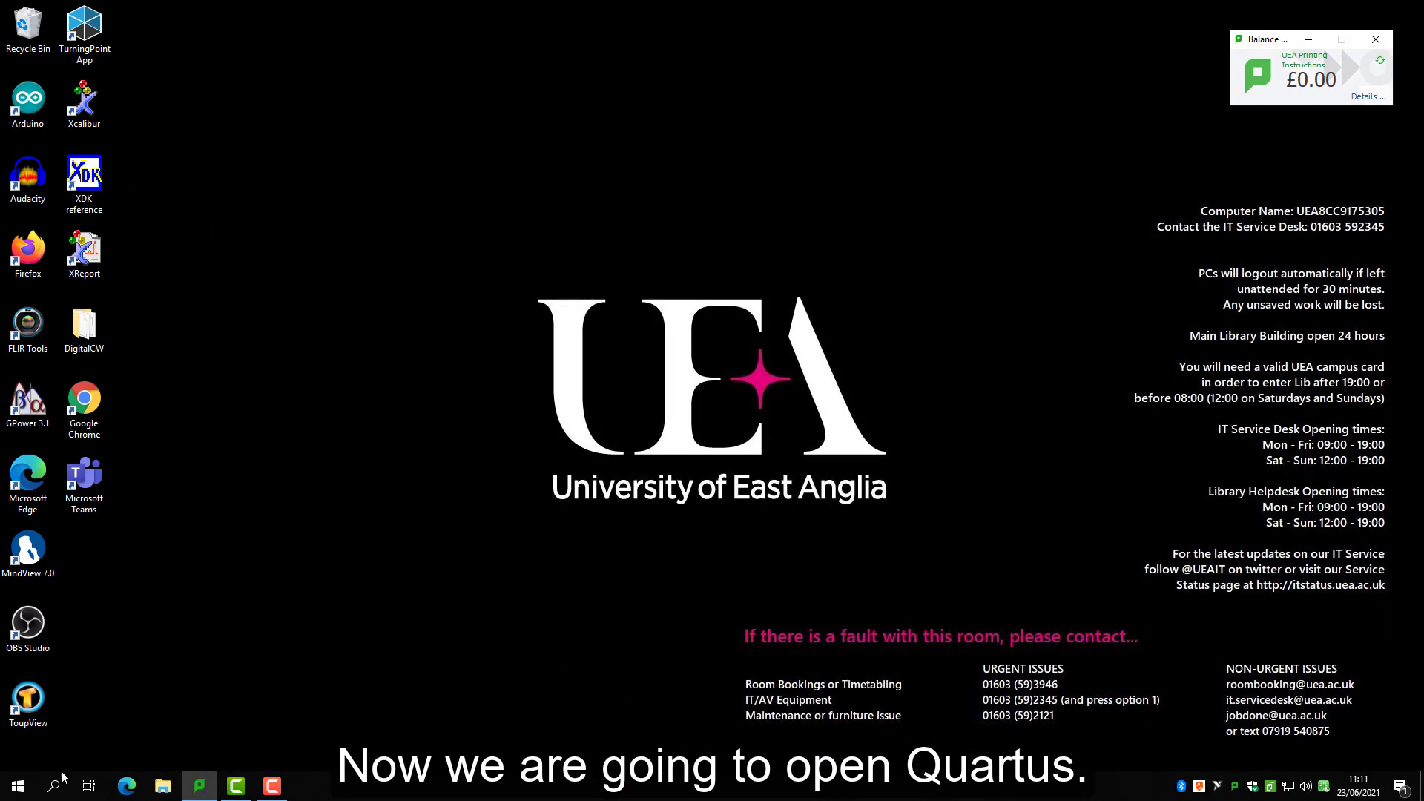
click(60, 773)
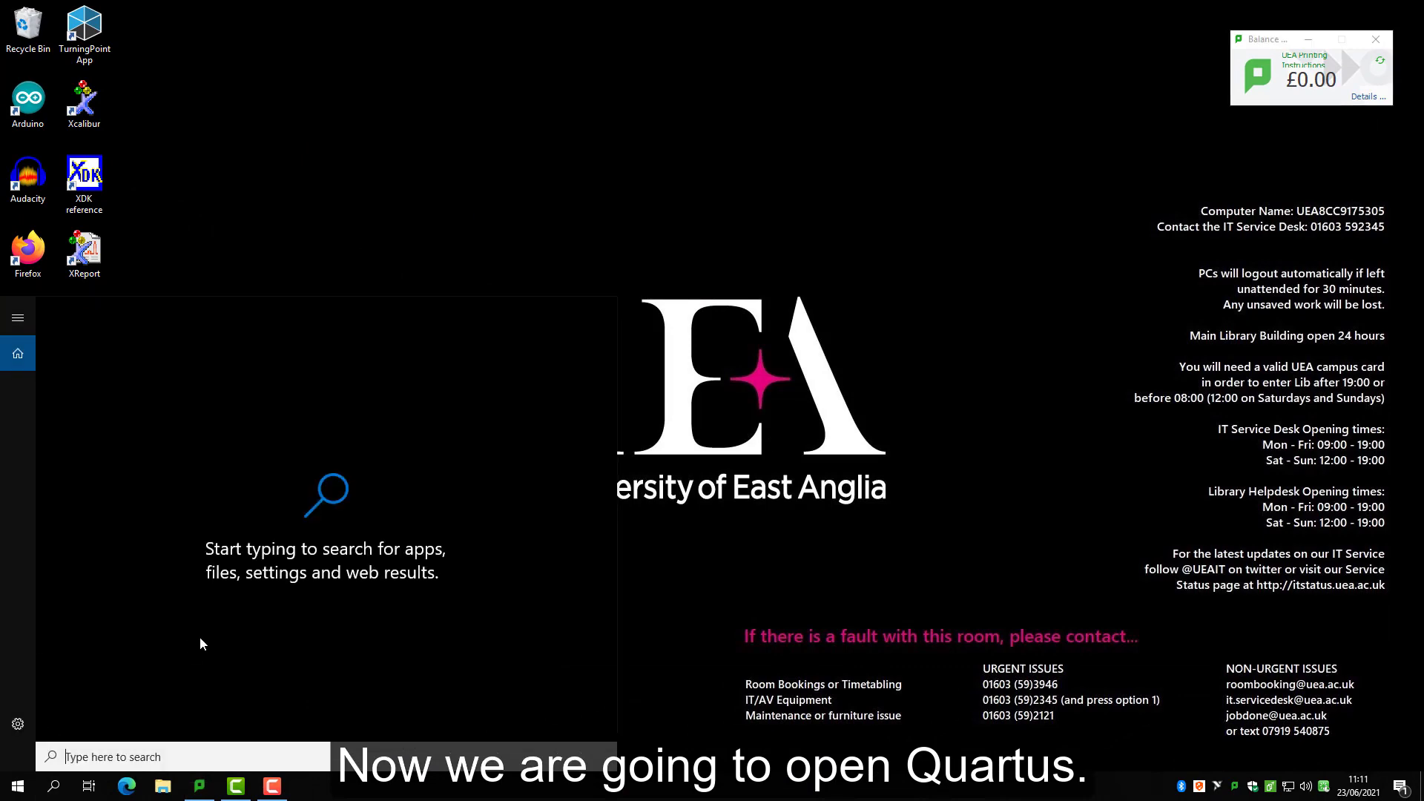
text(Quartu)
click(185, 388)
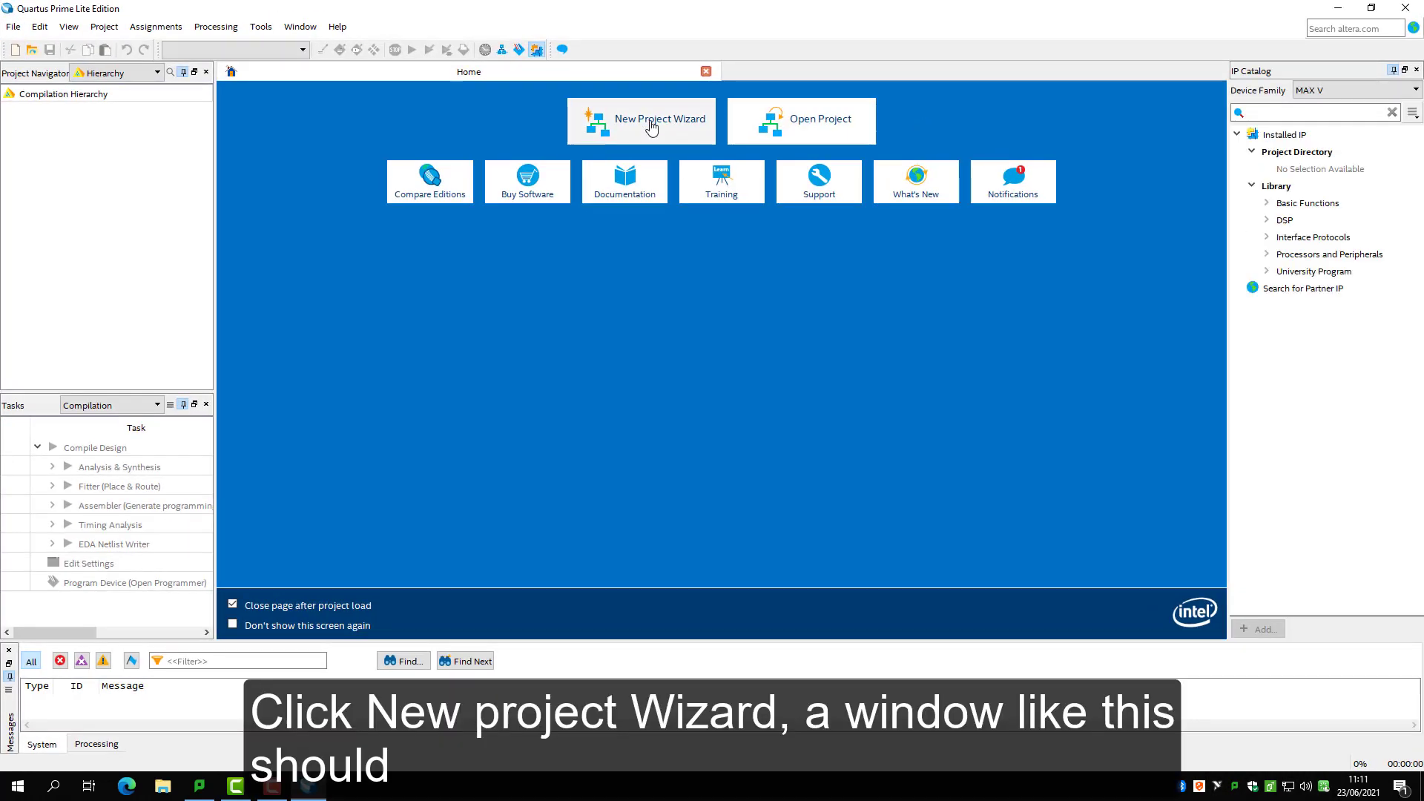
- Start a new project with the New Project Wizard and set its working directory to C:/Local/Quartus Workspace/halfadder
click(651, 122)
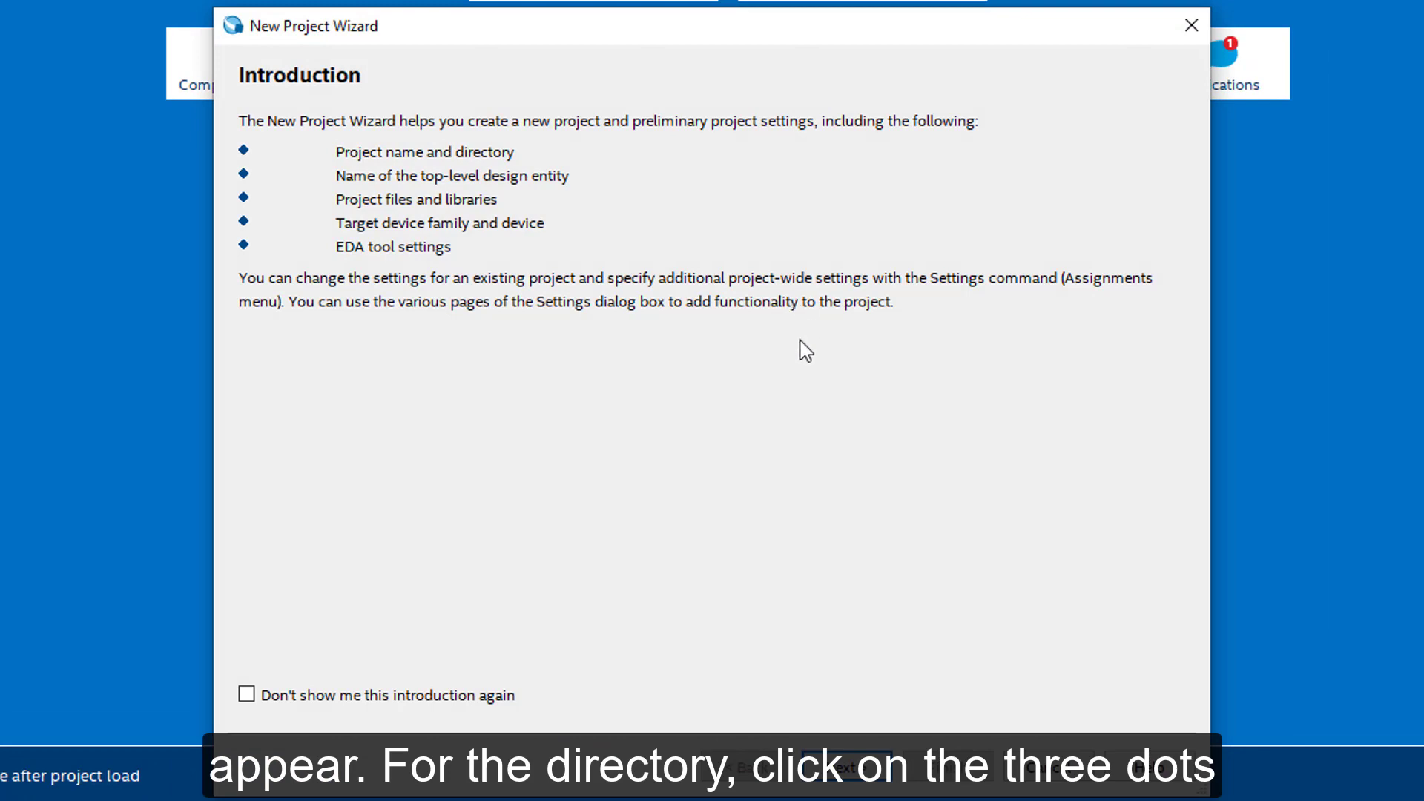
click(848, 771)
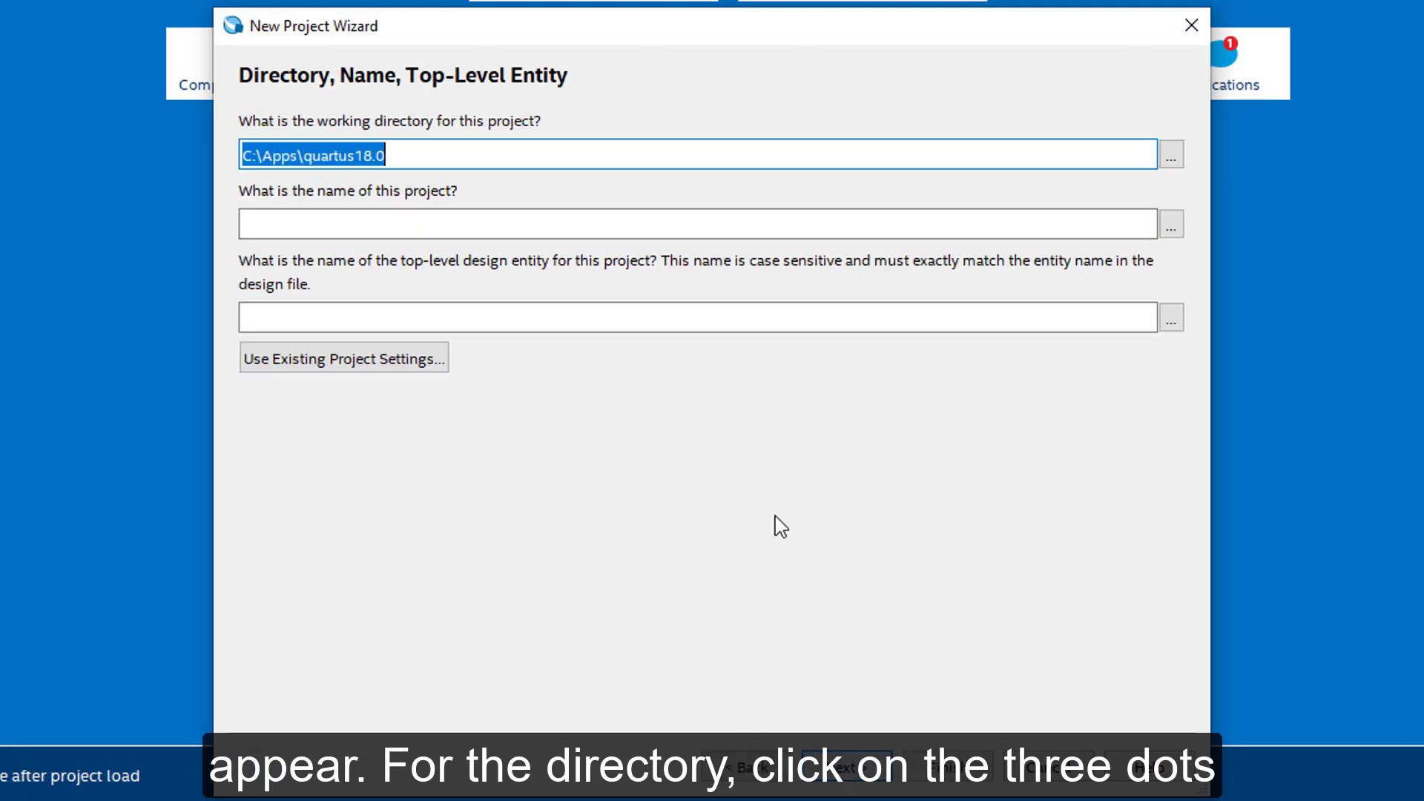
click(1172, 158)
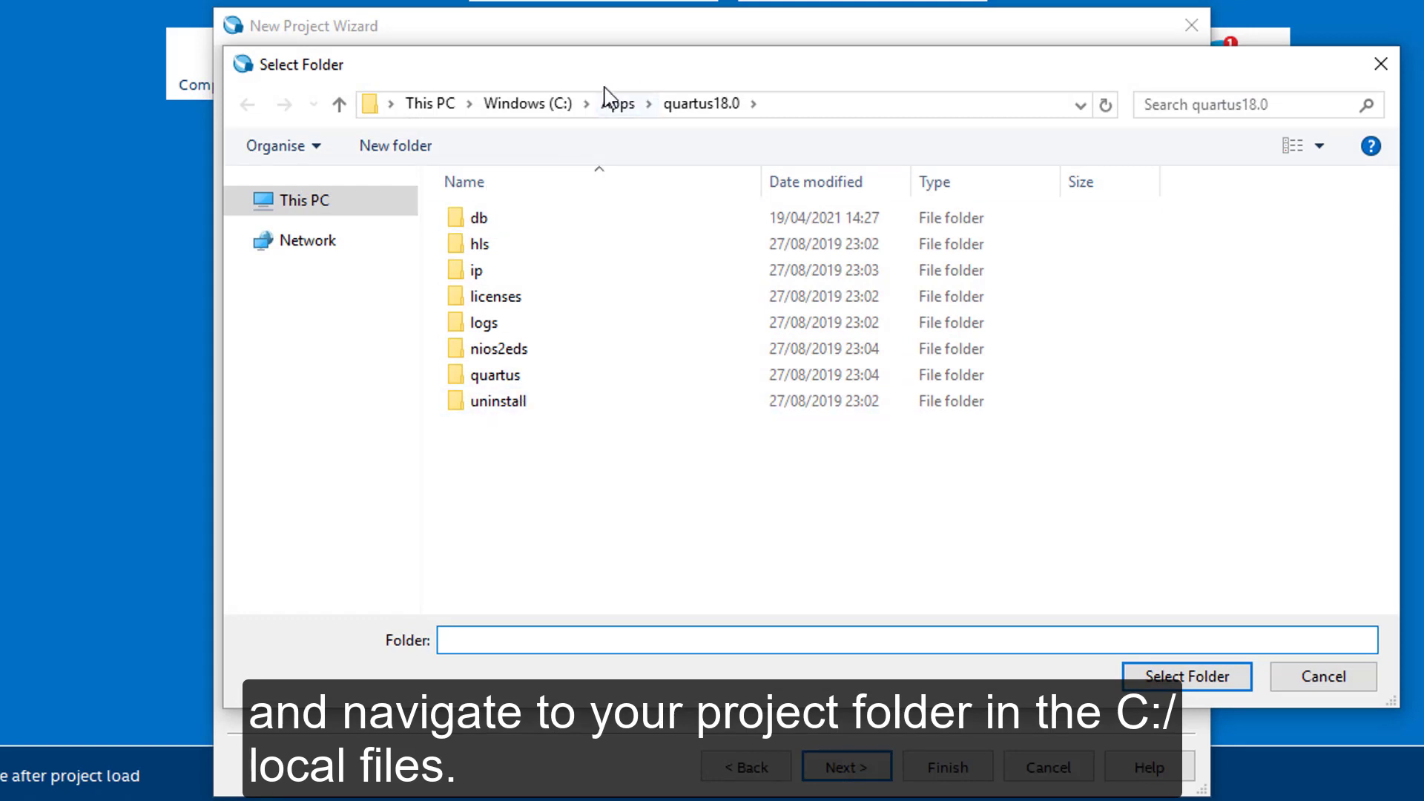
click(497, 103)
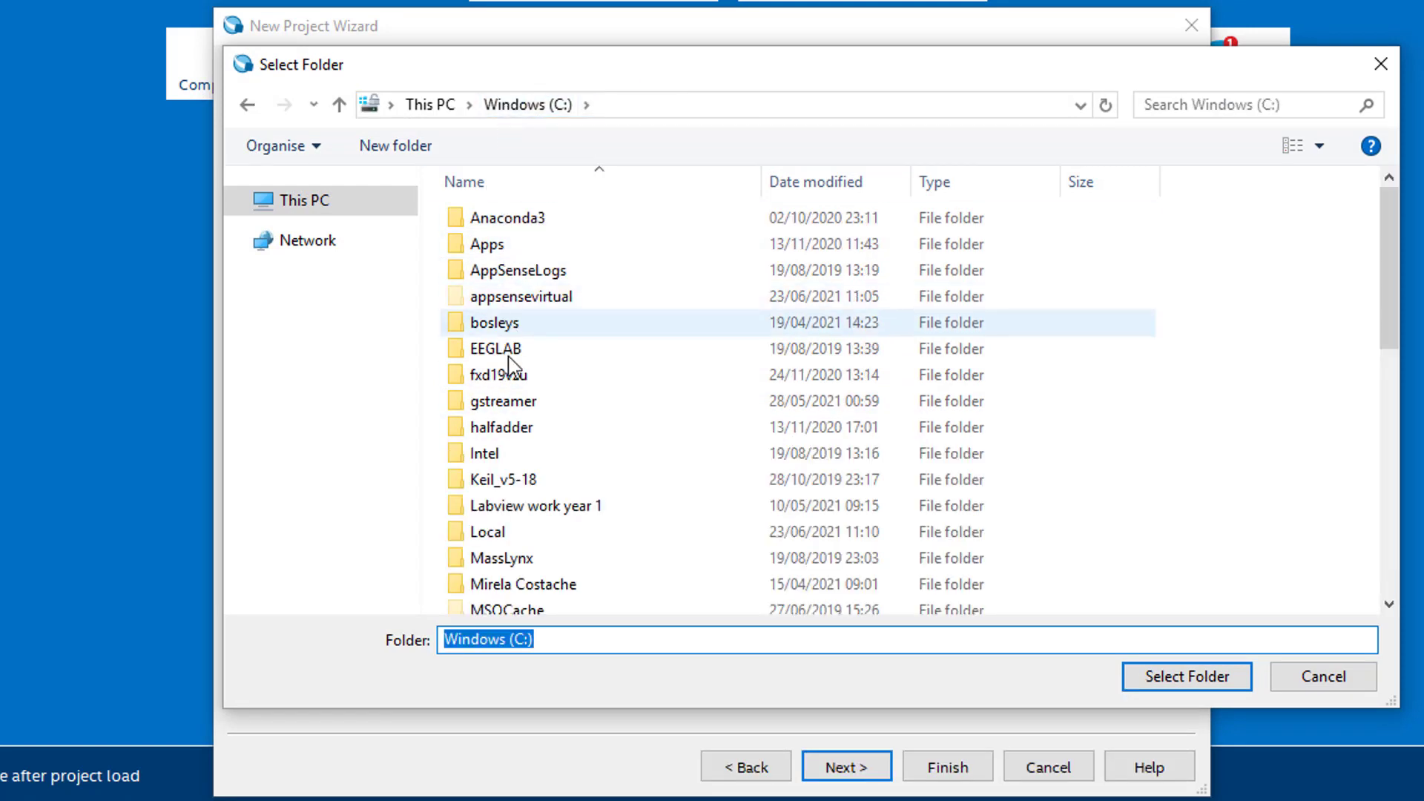
double_click(512, 532)
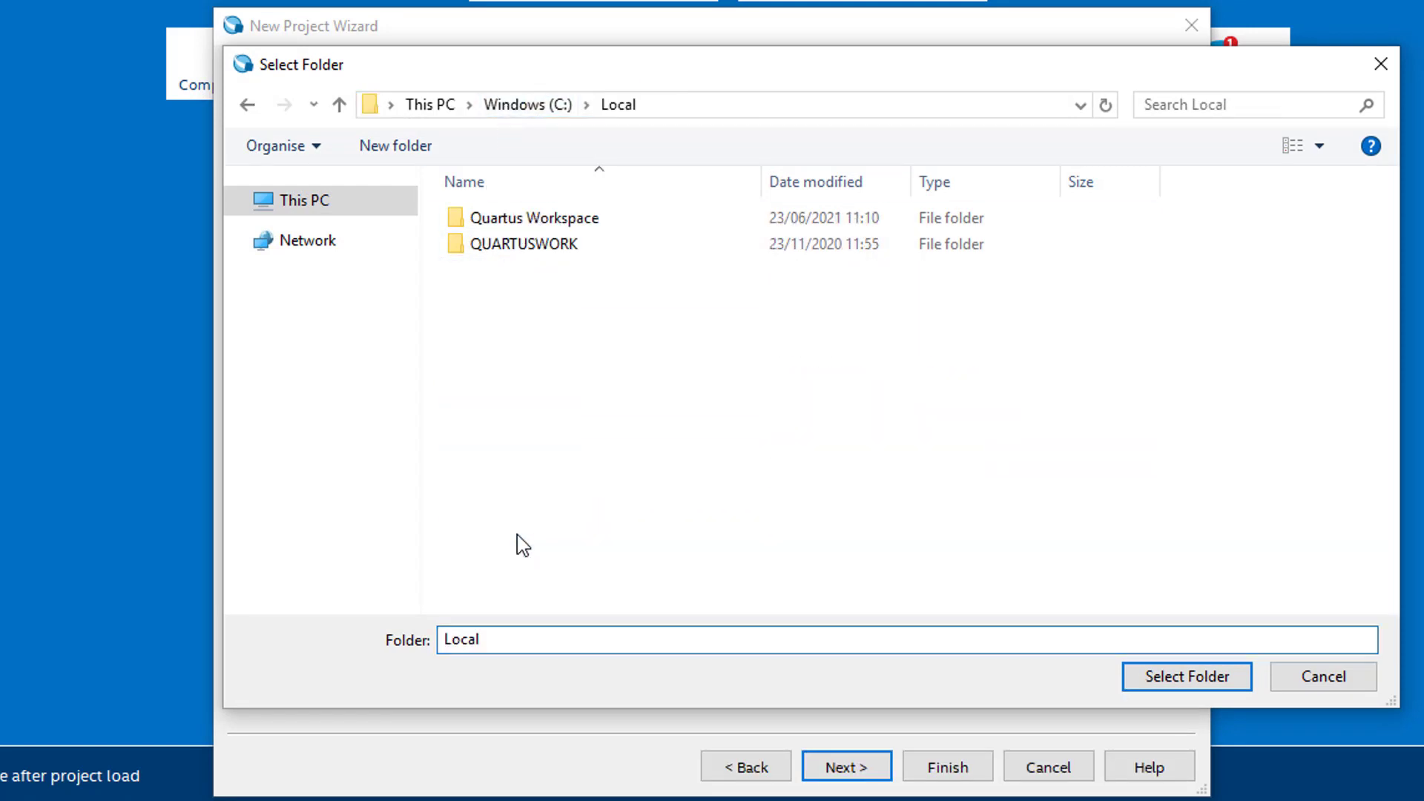
double_click(495, 221)
click(510, 221)
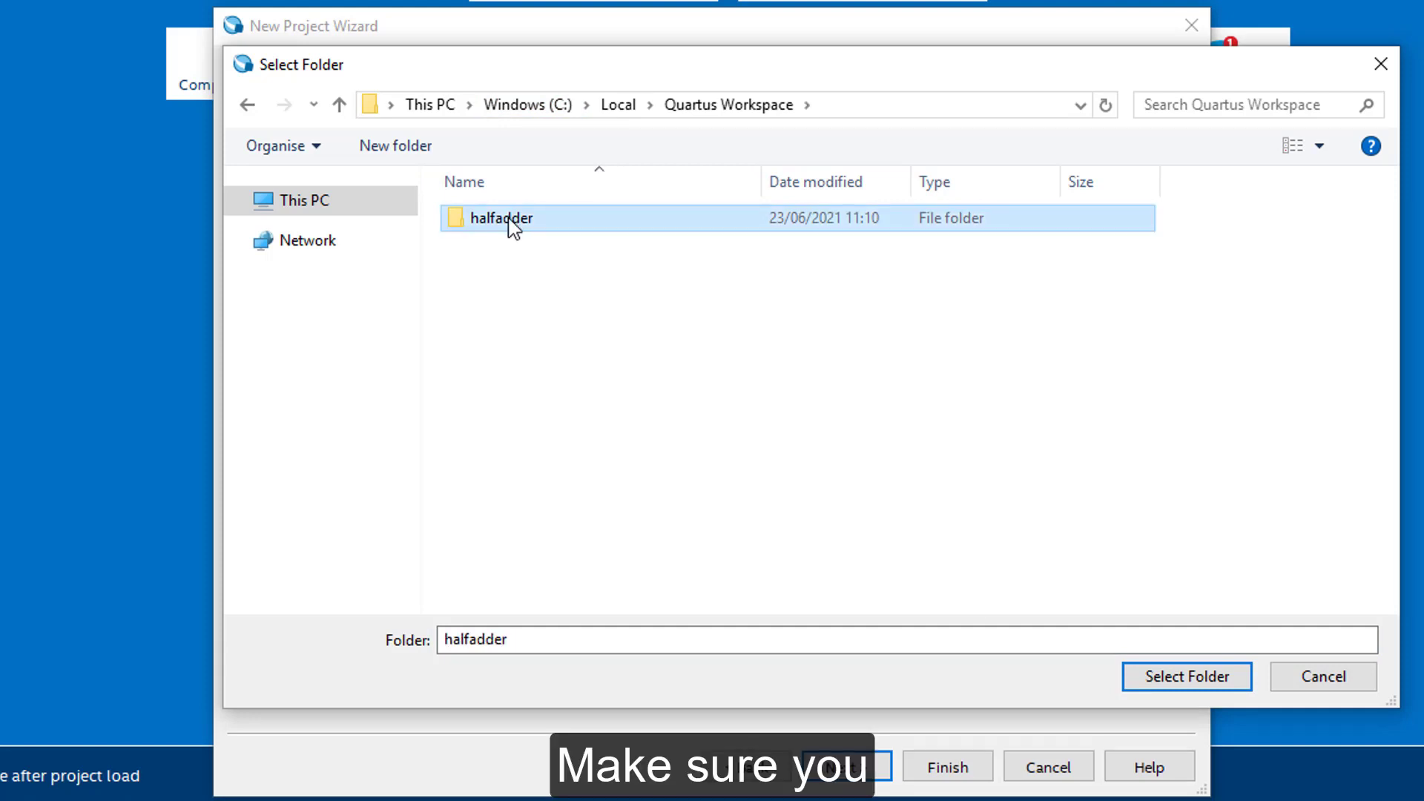
click(1187, 677)
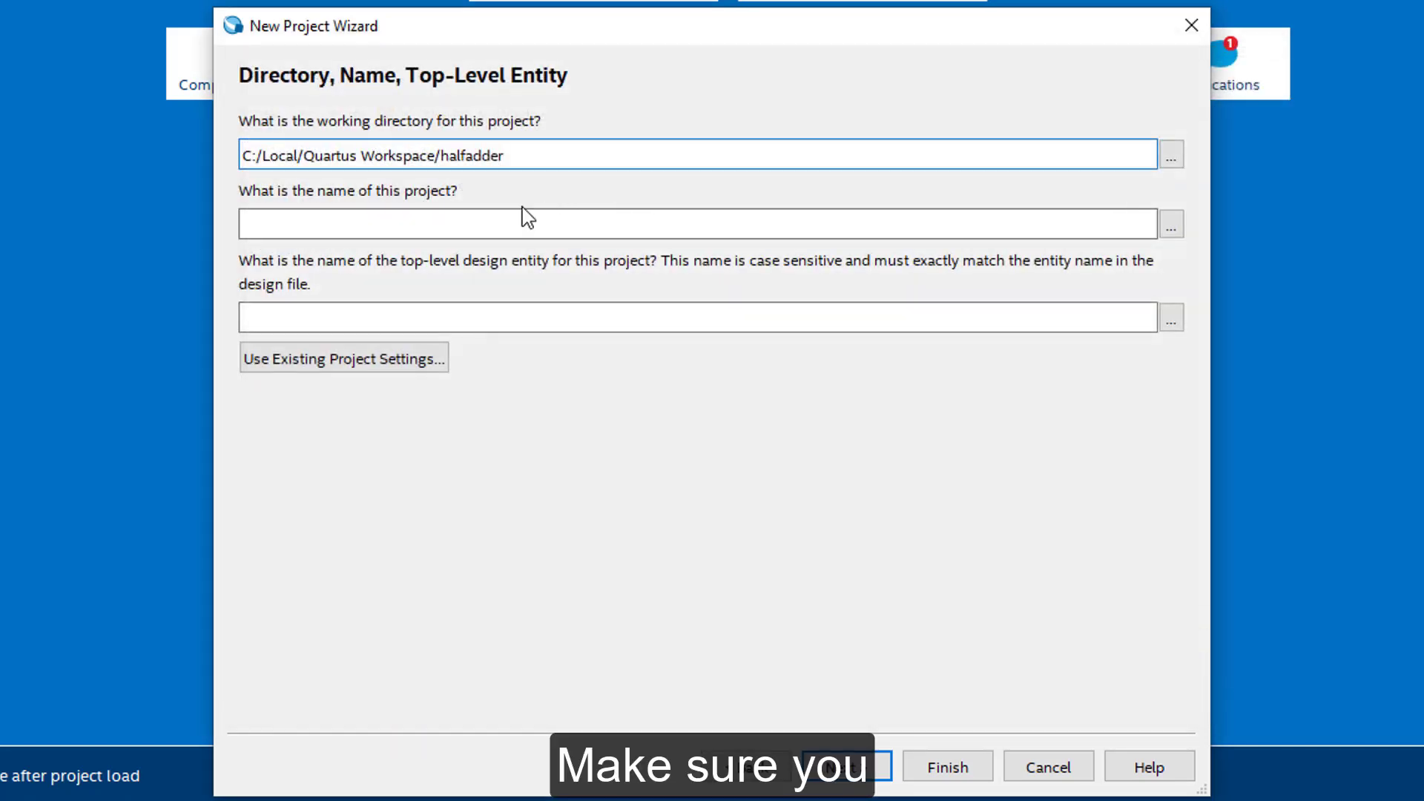
- Name the project and its top-level design entity halfadder and finish the project setup
click(524, 219)
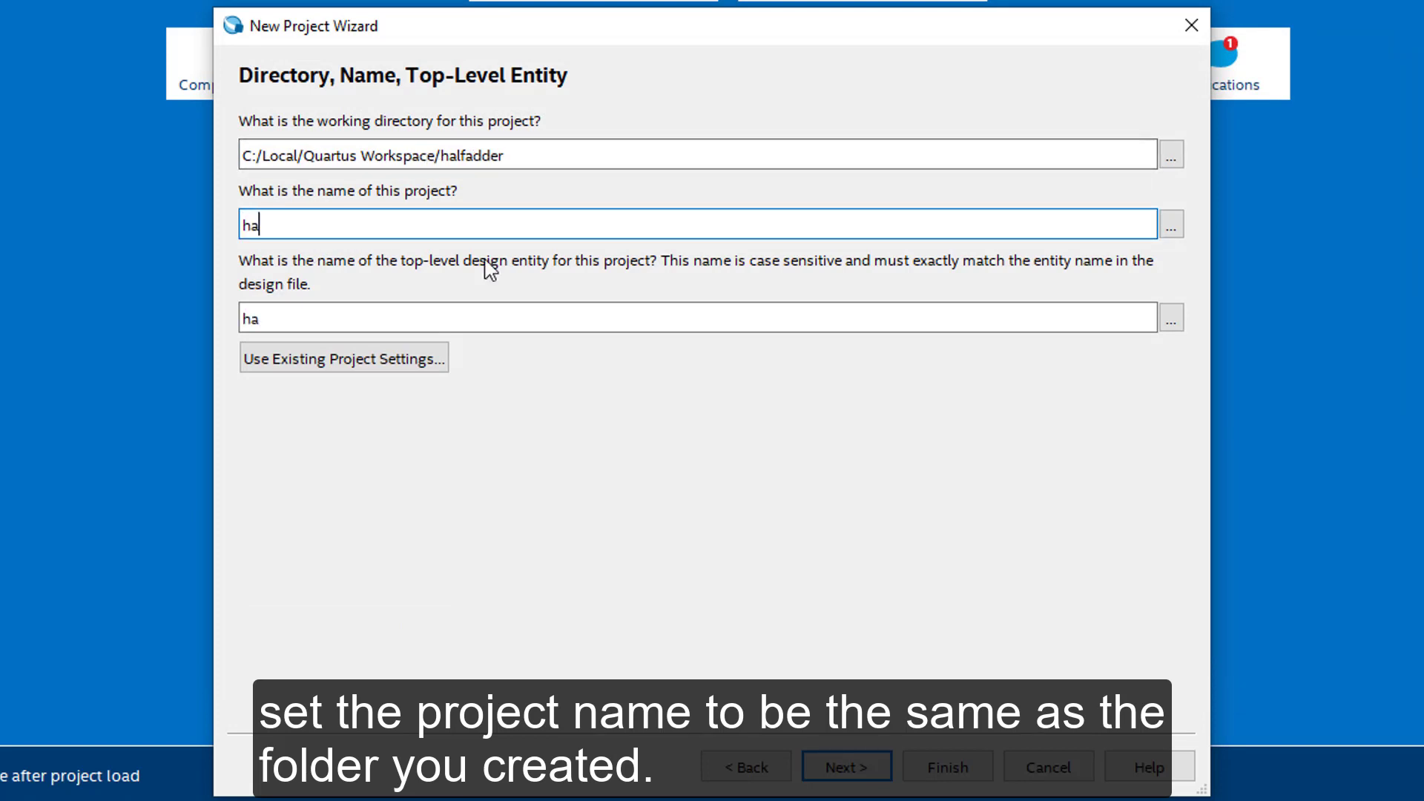
text(halfadder)
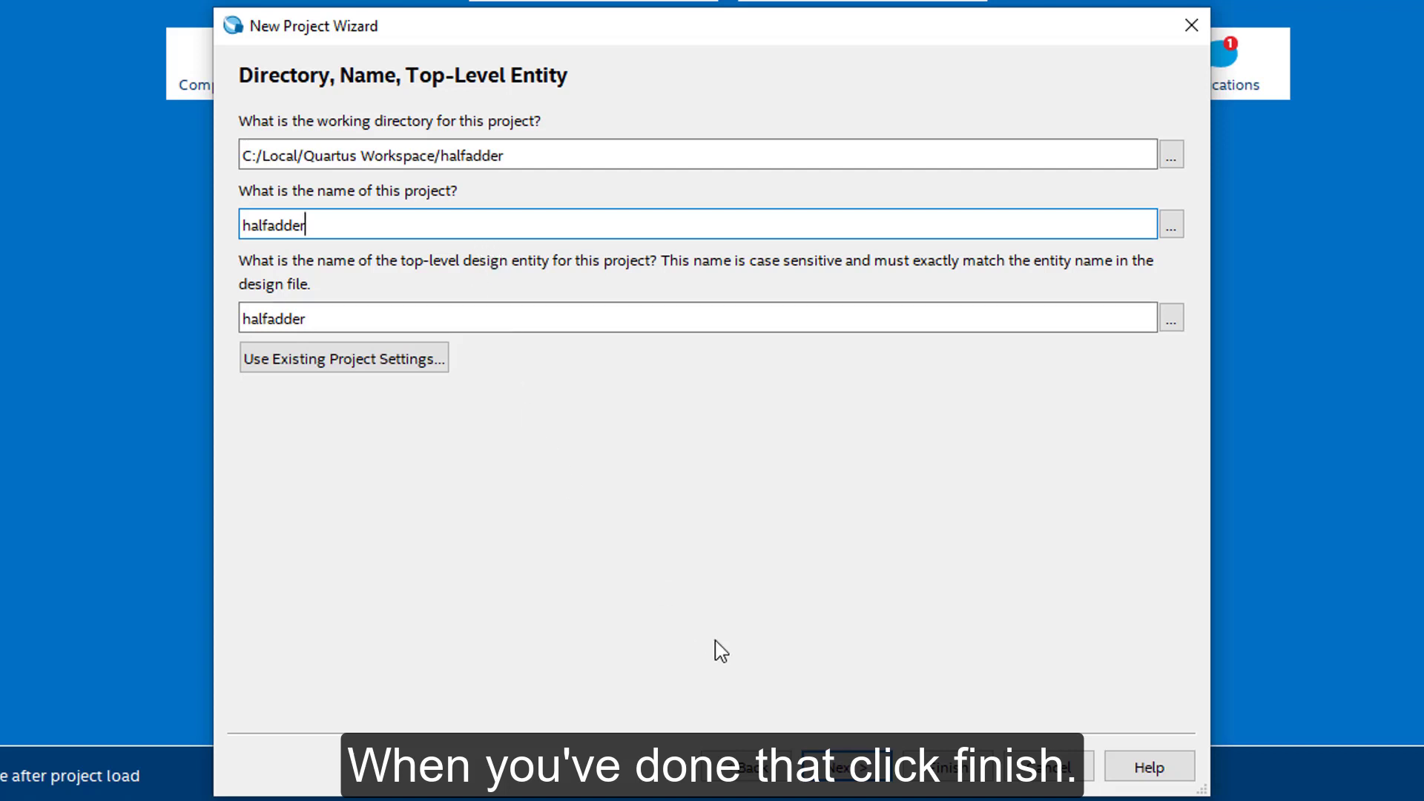
click(943, 767)
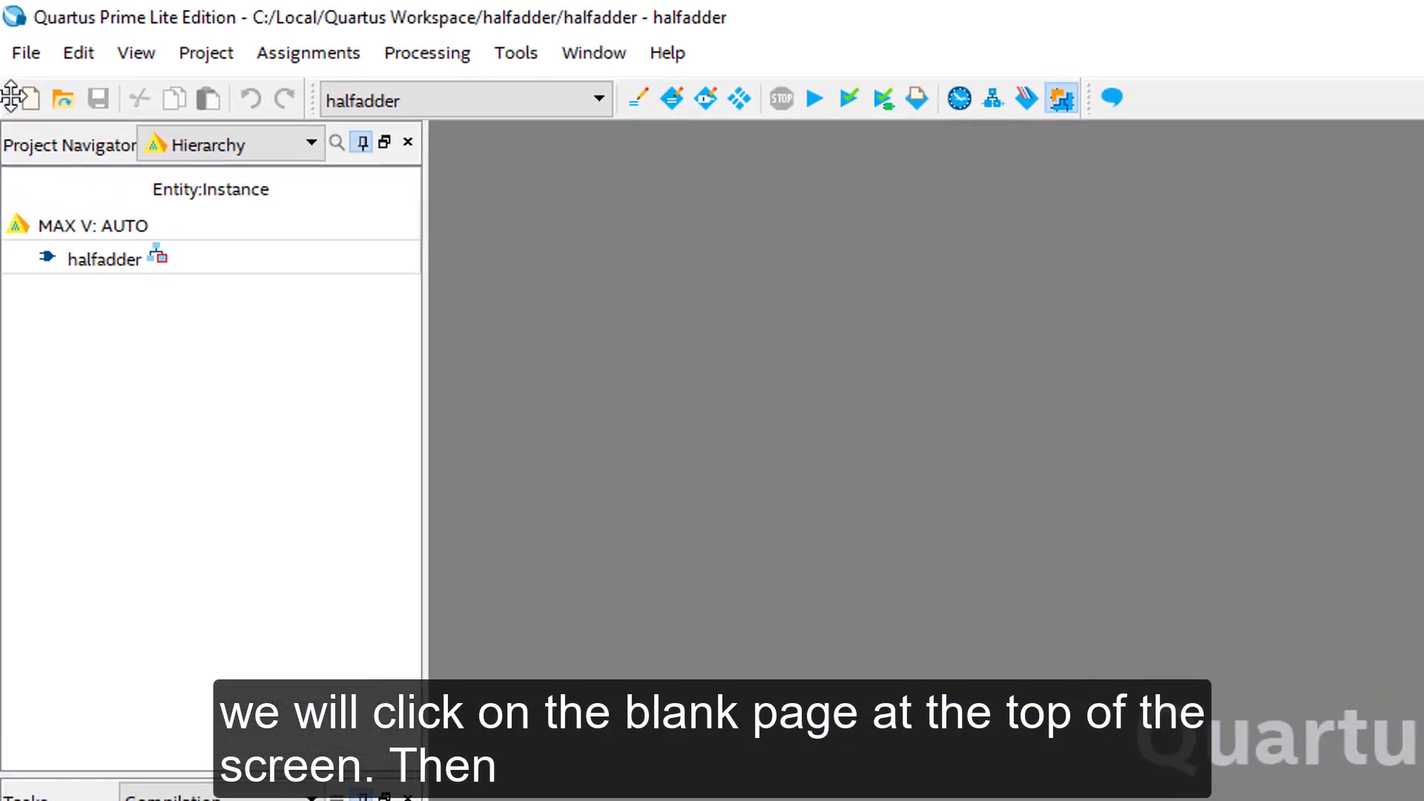
- Create a new Block Diagram/Schematic File in the halfadder project
click(22, 104)
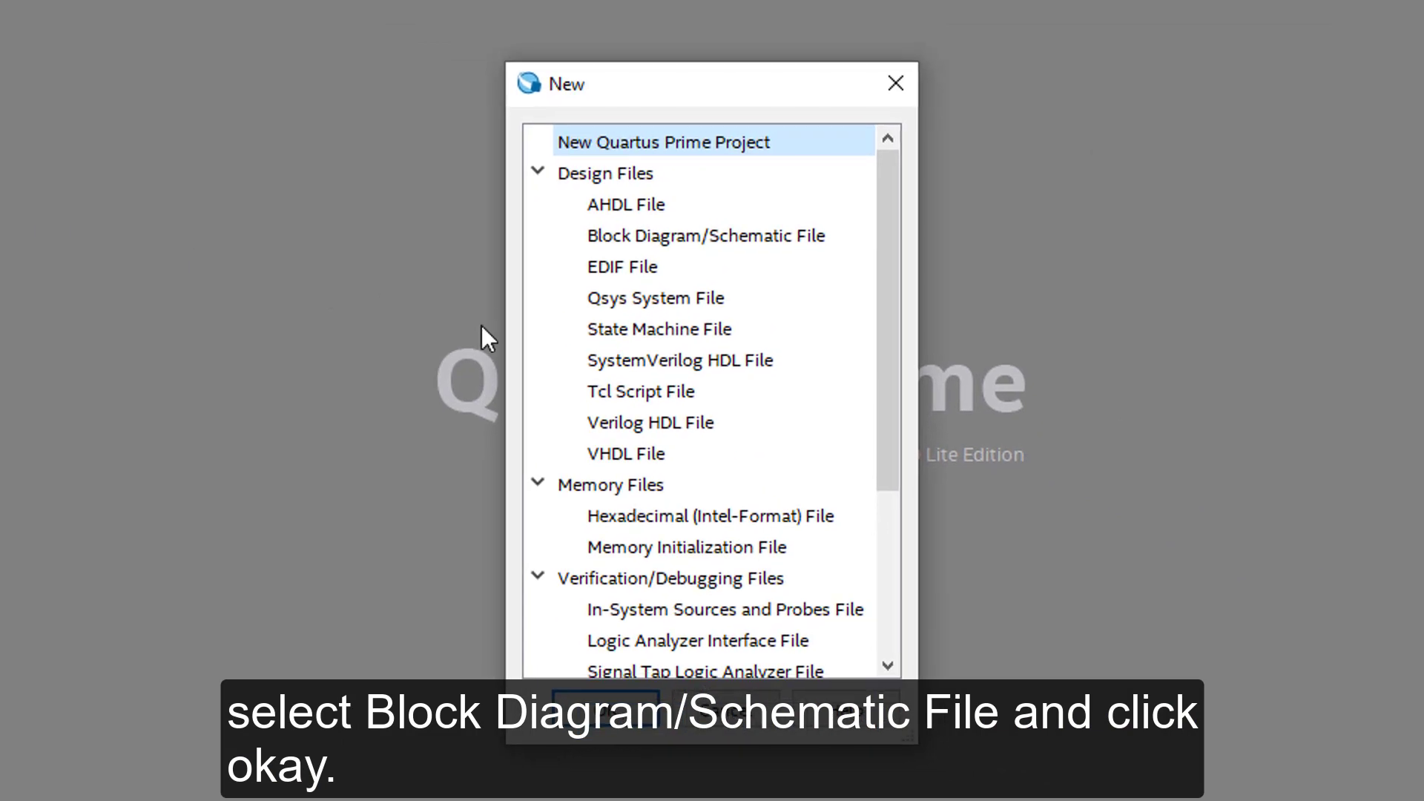
click(661, 235)
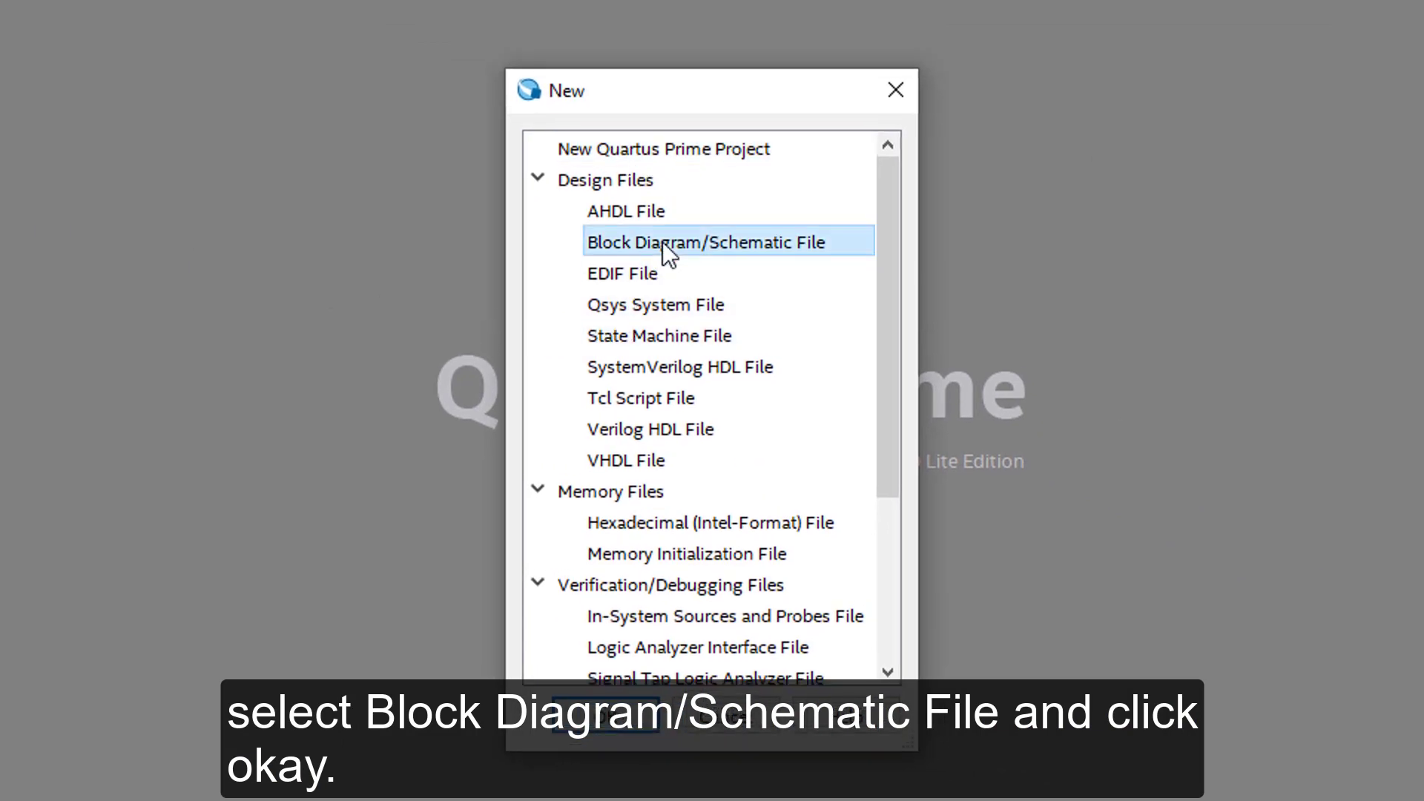
click(605, 716)
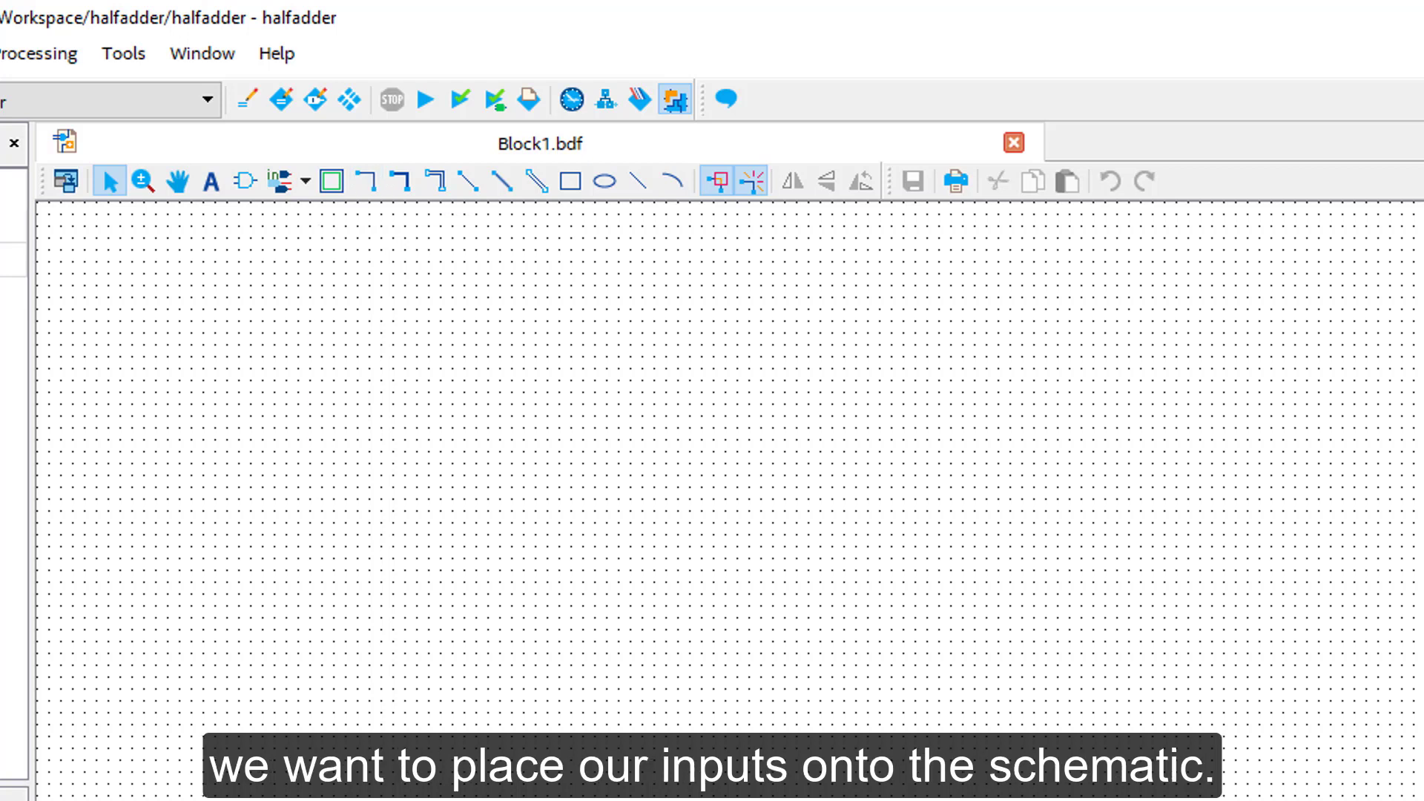
- Place two input pins, one below the other, on the left side of the blank schematic and leave placement mode
click(304, 183)
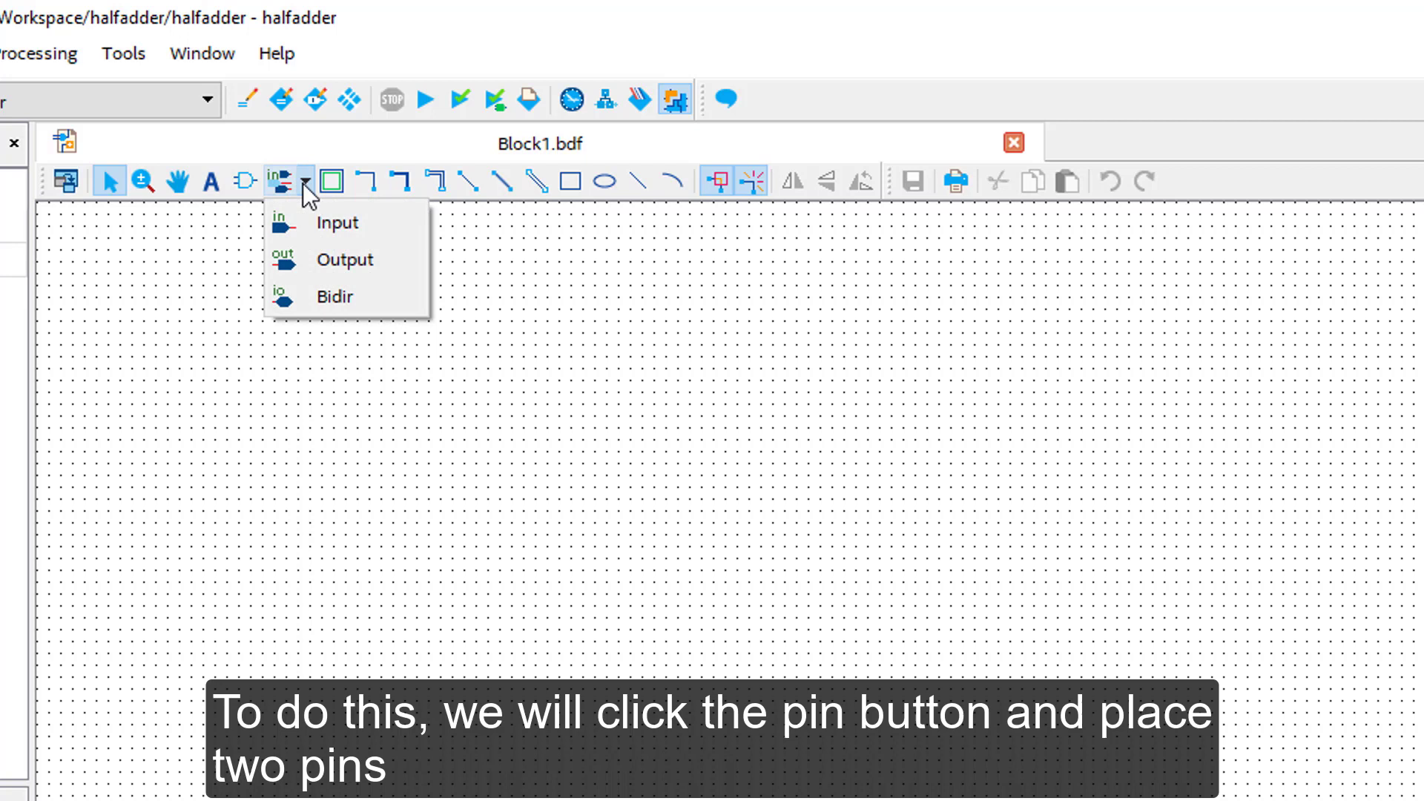
click(327, 222)
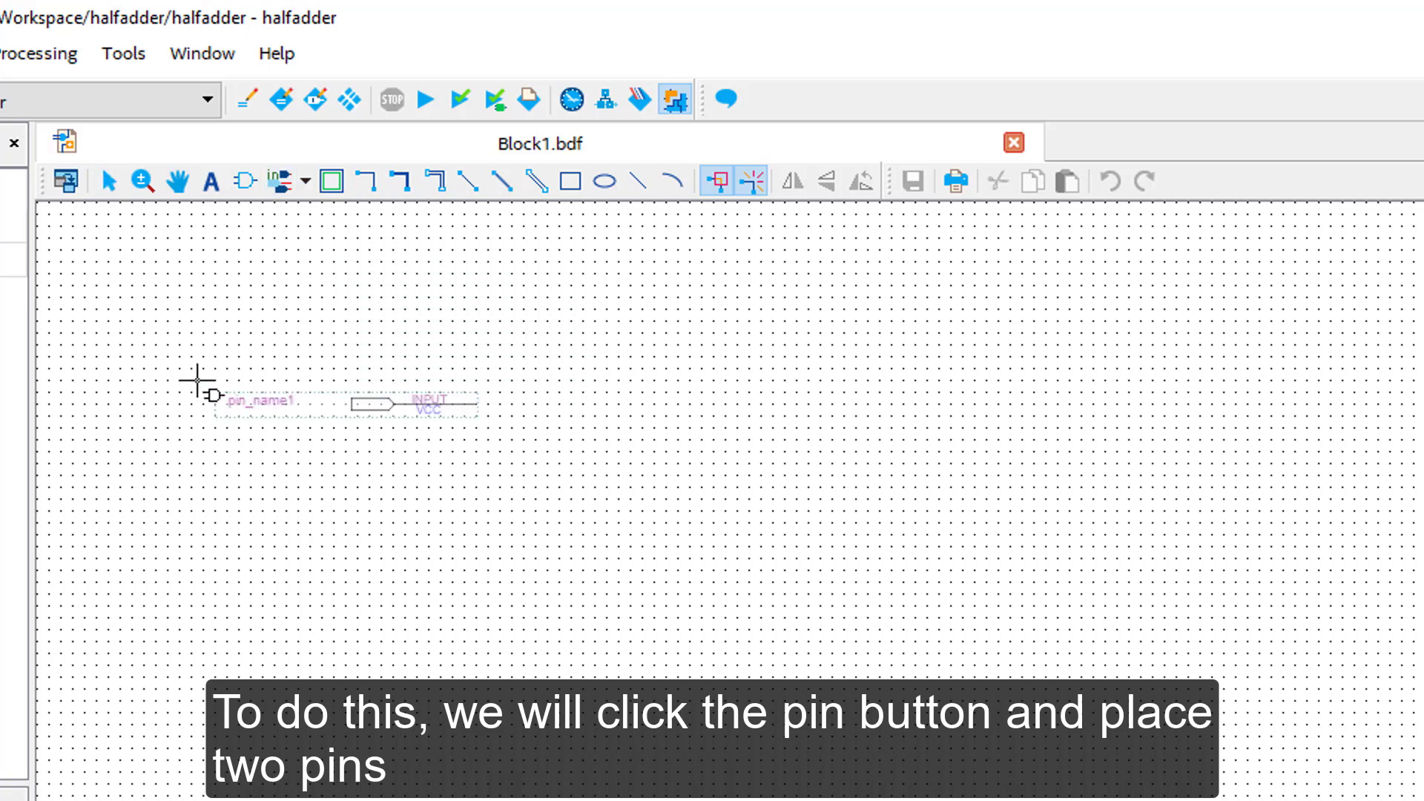
click(95, 376)
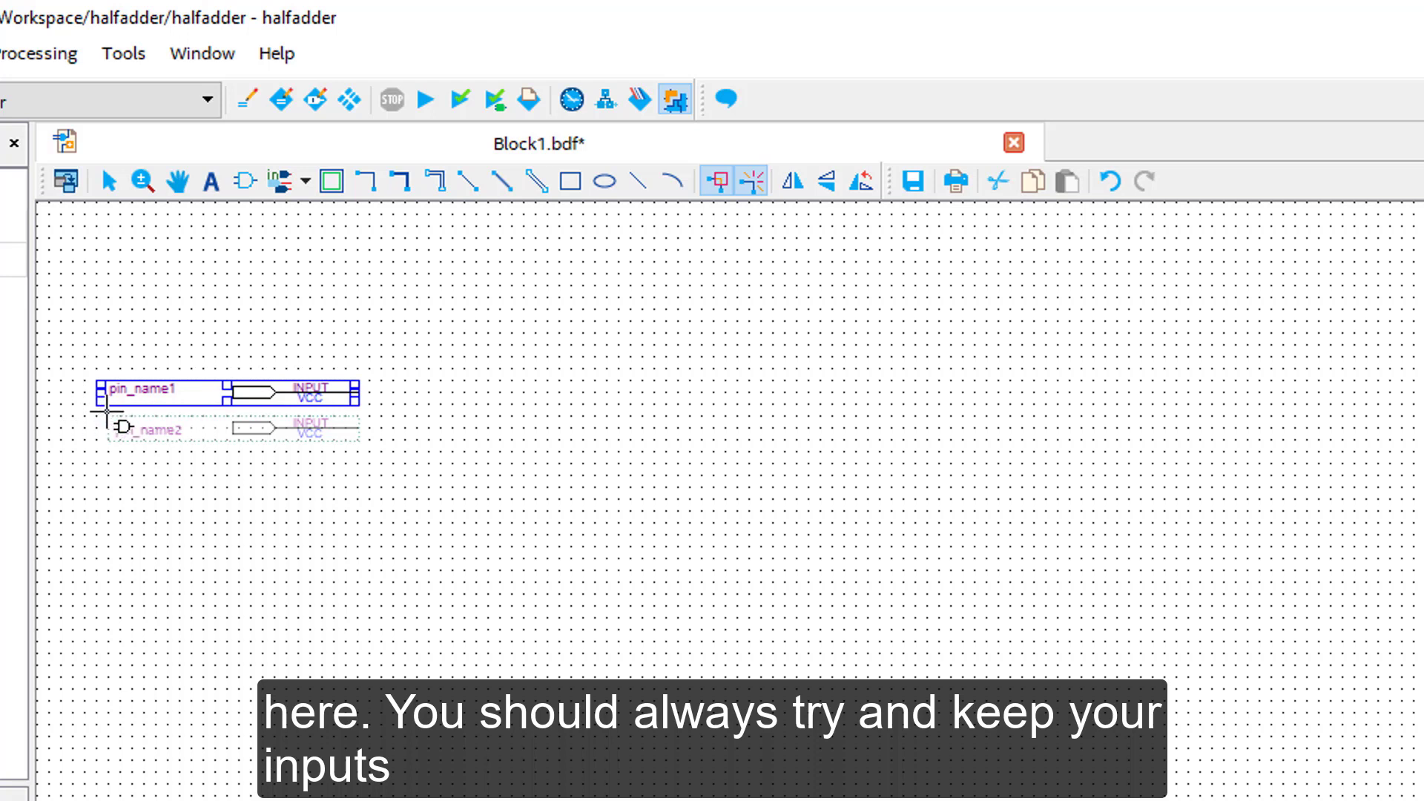
click(107, 413)
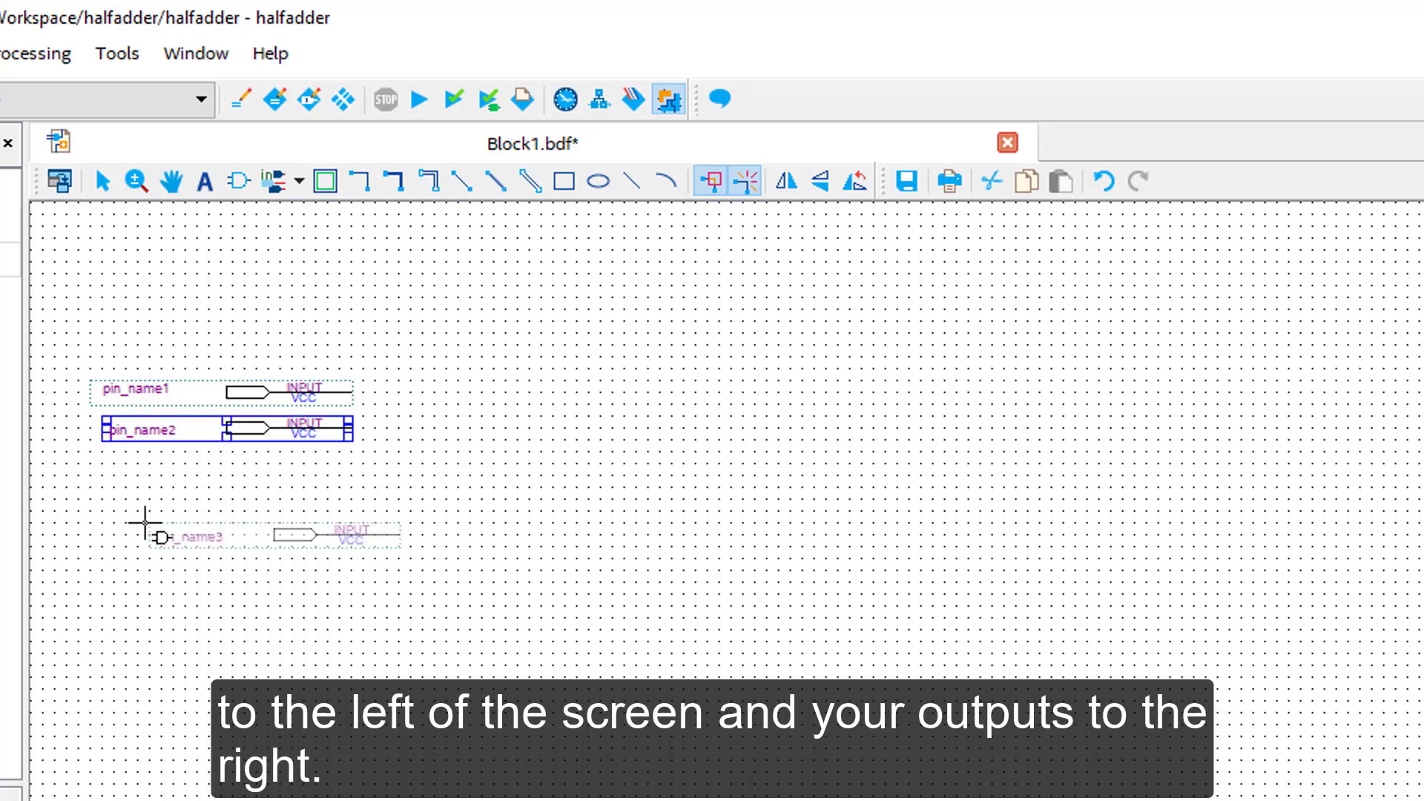
key(Escape)
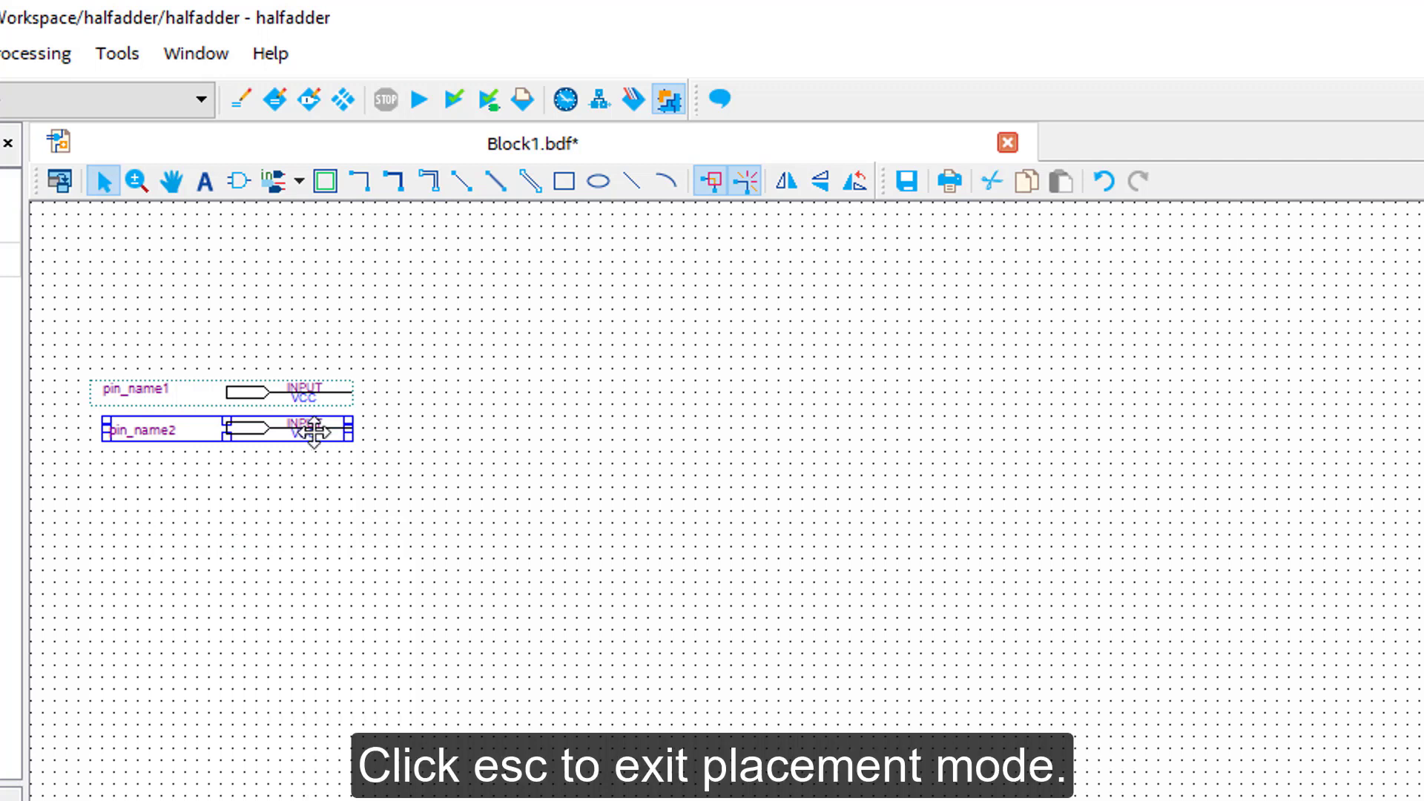
- Rename the upper input pin to A and the lower input pin to B
click(166, 393)
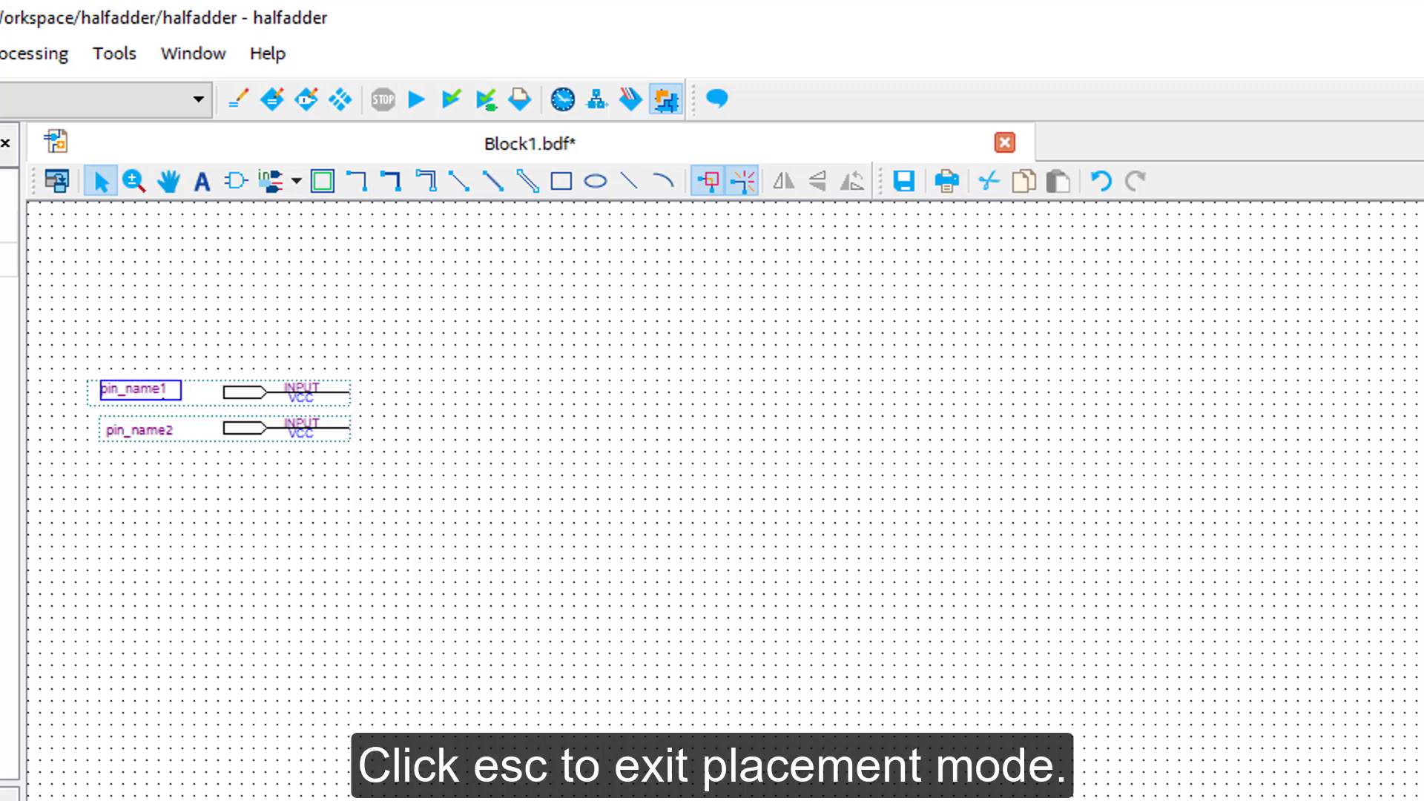
double_click(166, 391)
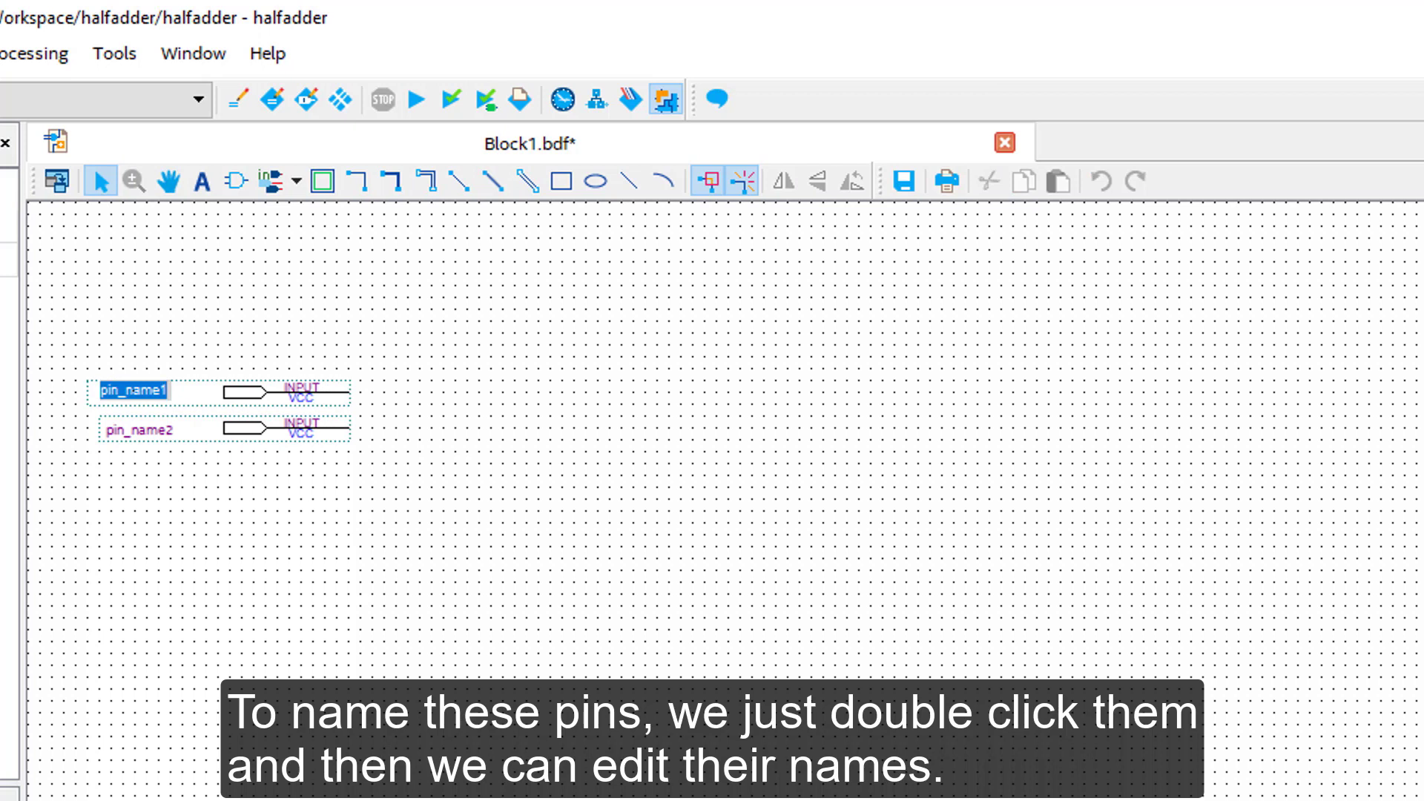
text(A)
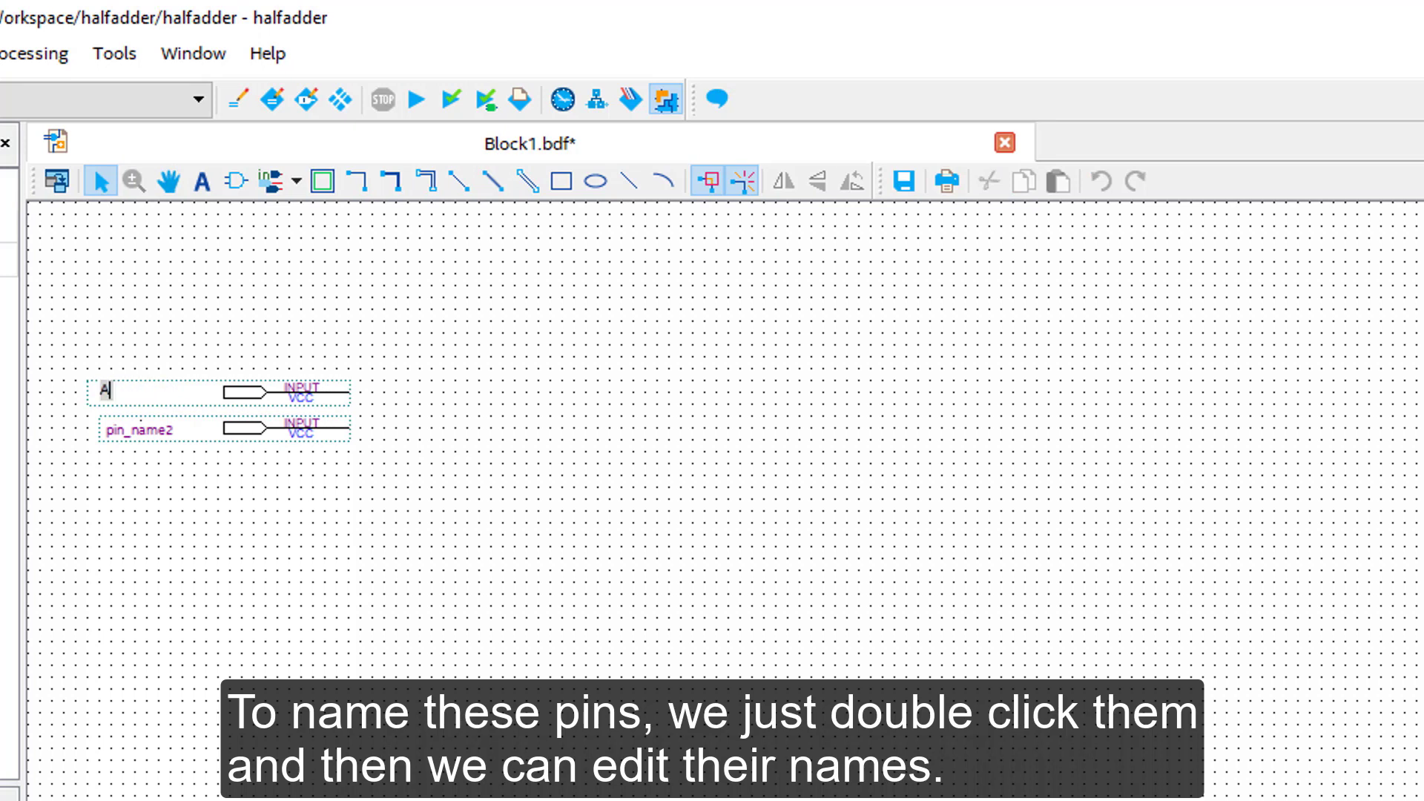
key(Return)
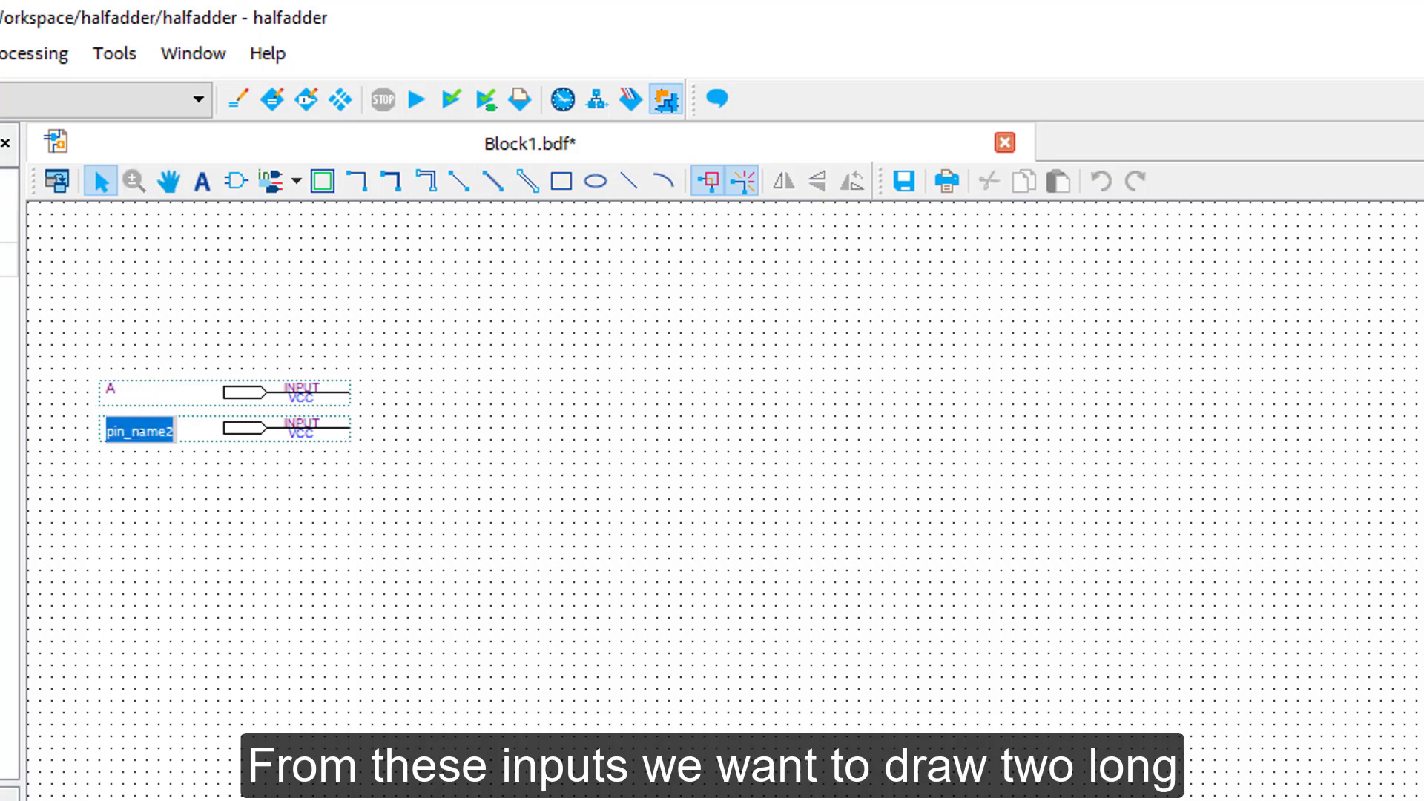
text(B)
key(Return)
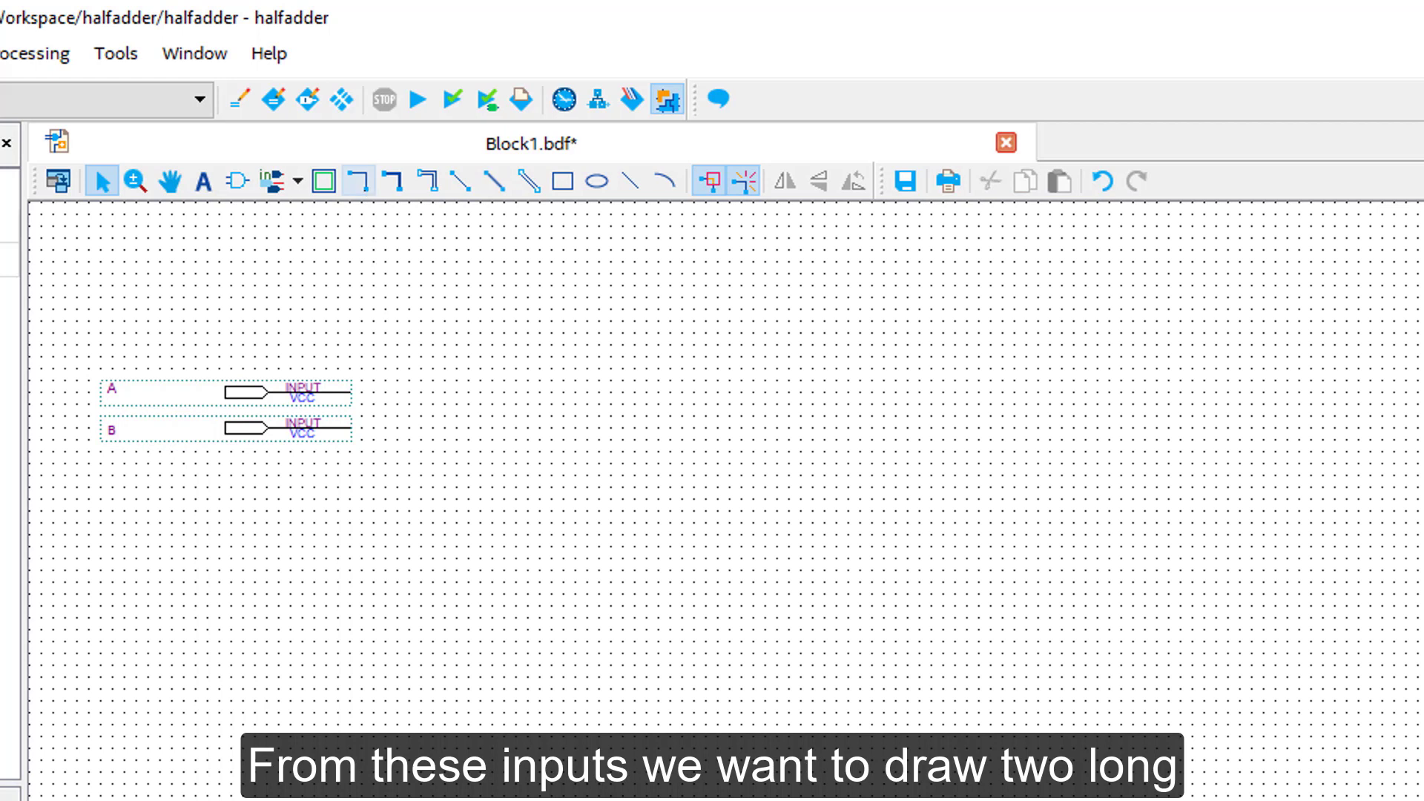
- Draw node lines from inputs A and B out to the right and down as two long parallel vertical lines, with A's outermost
click(358, 181)
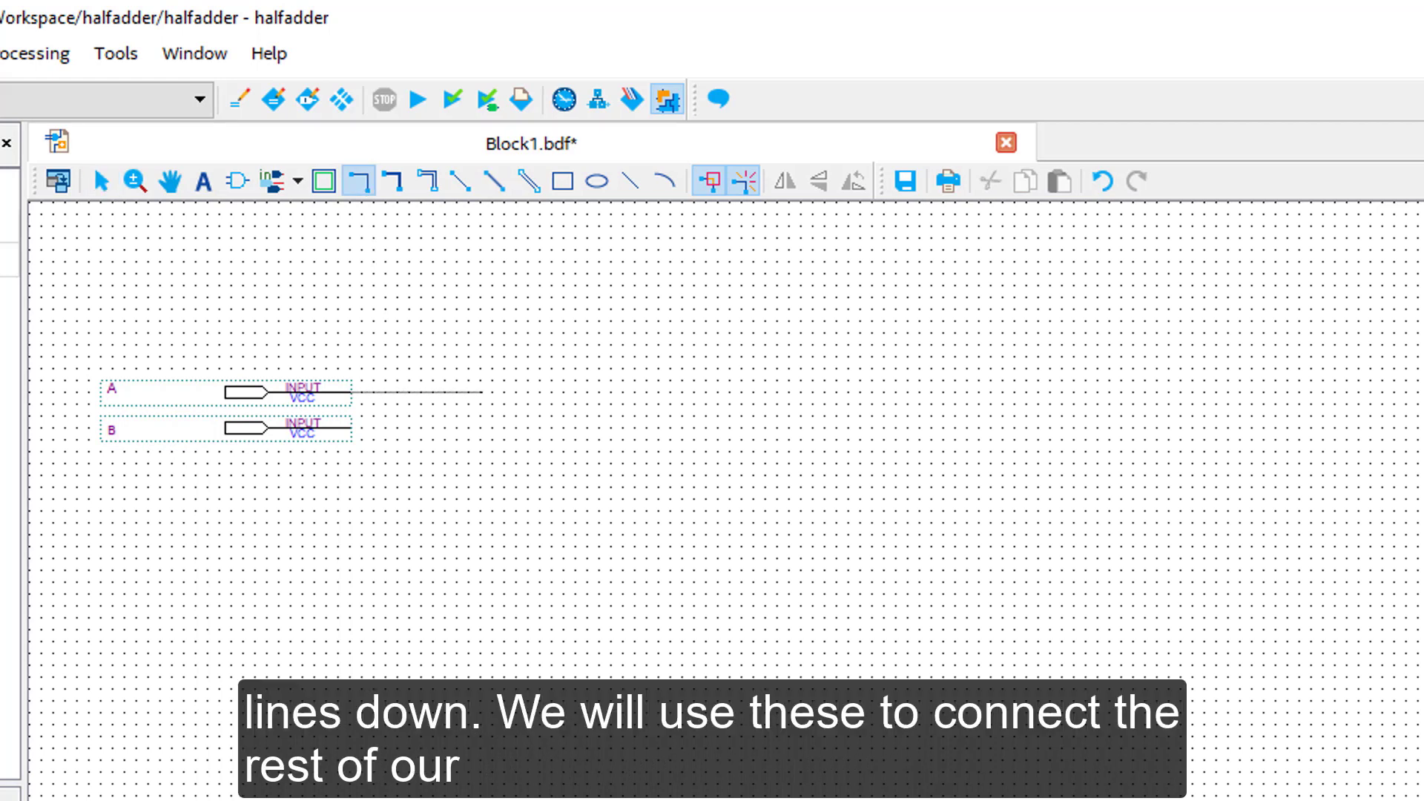
drag(482, 392, 483, 392)
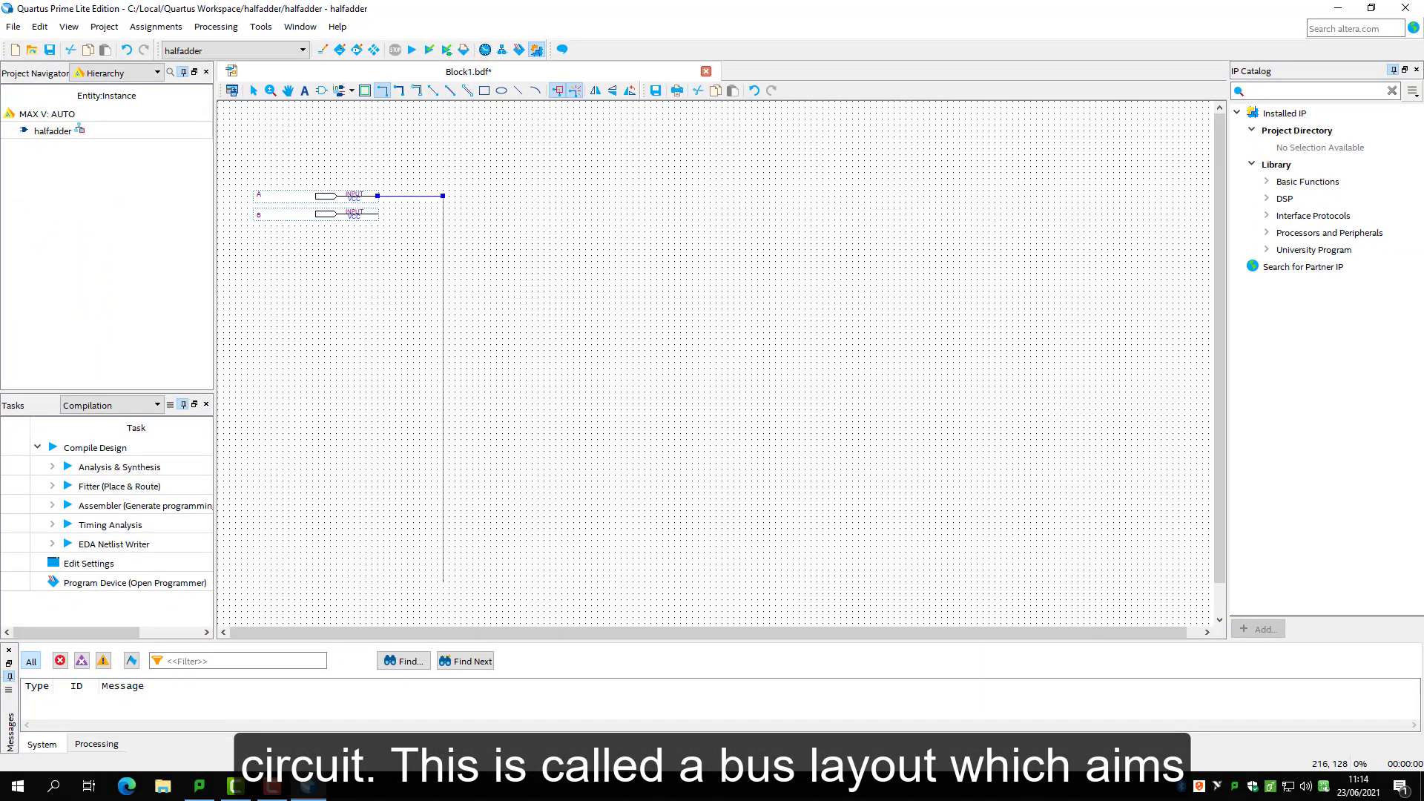
drag(443, 583, 443, 581)
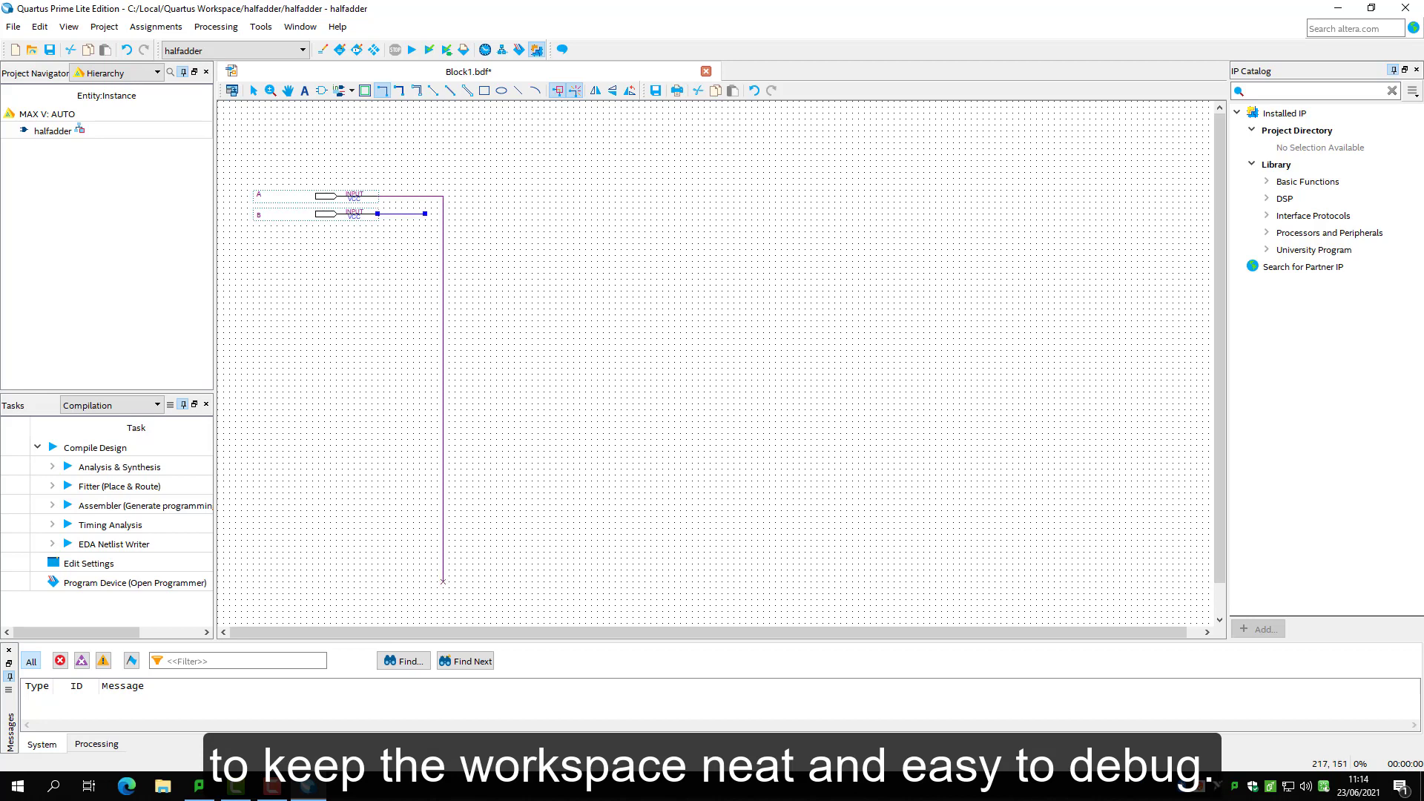
drag(425, 223, 425, 581)
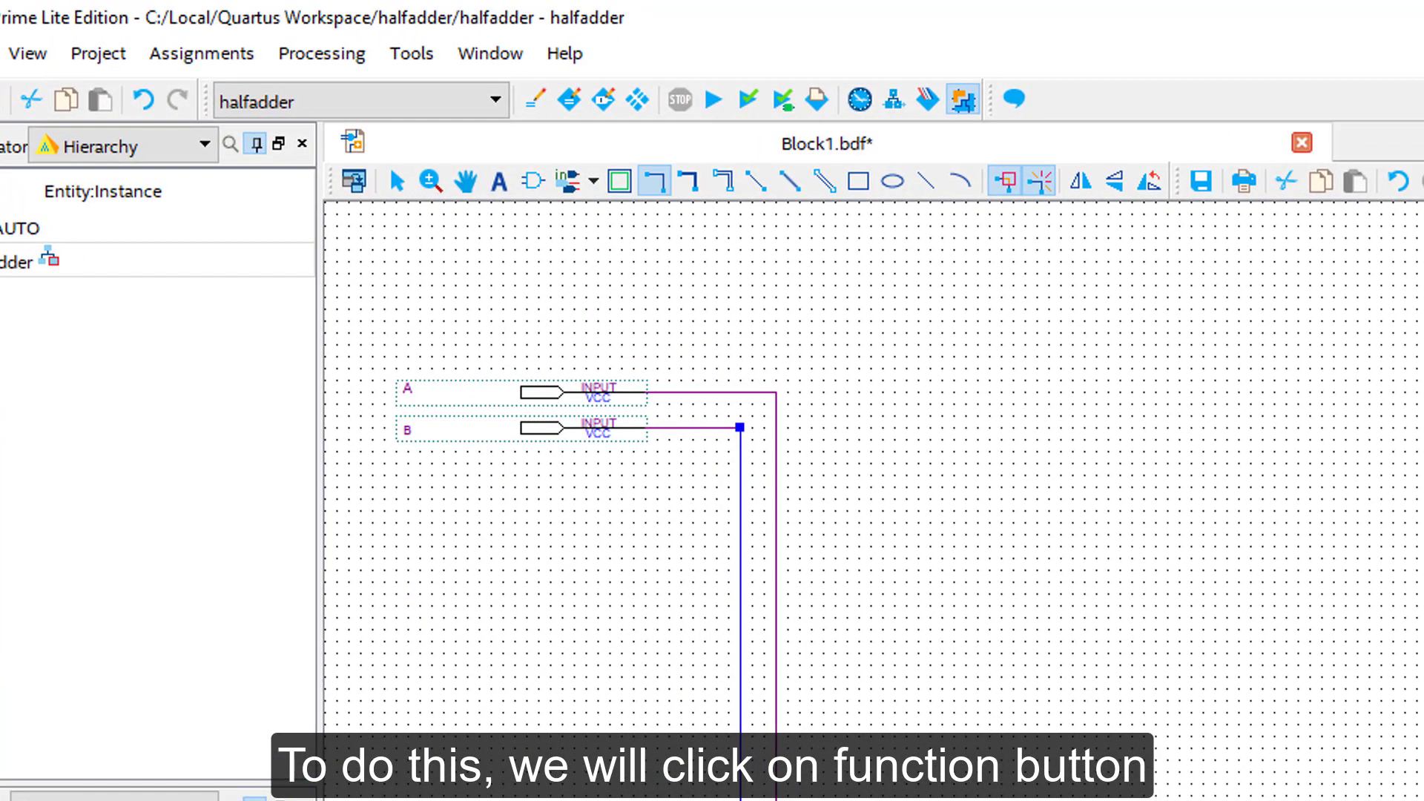
- Place two NOT gates from the primitives logic library, one below the other, and move them just to the right of the vertical lines
click(533, 181)
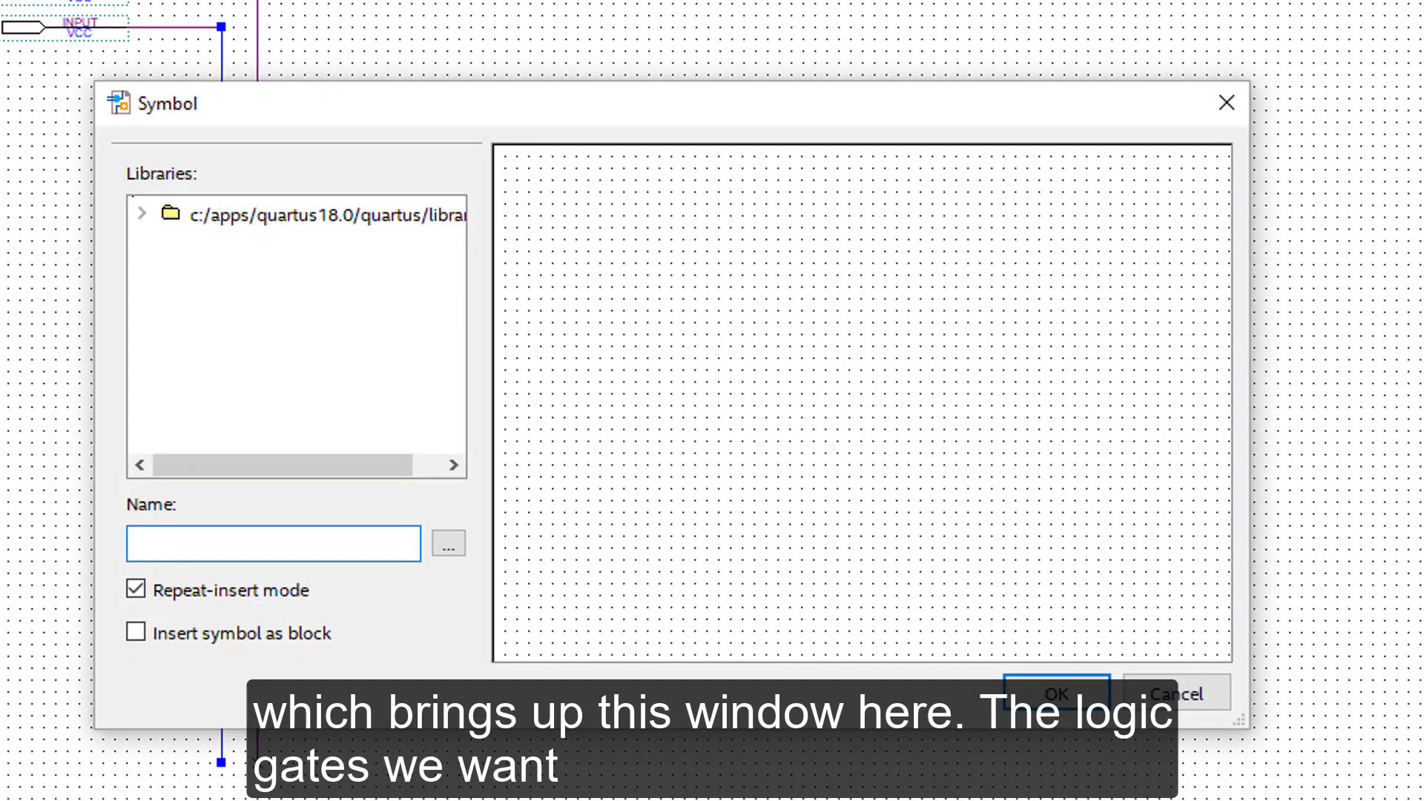
click(142, 214)
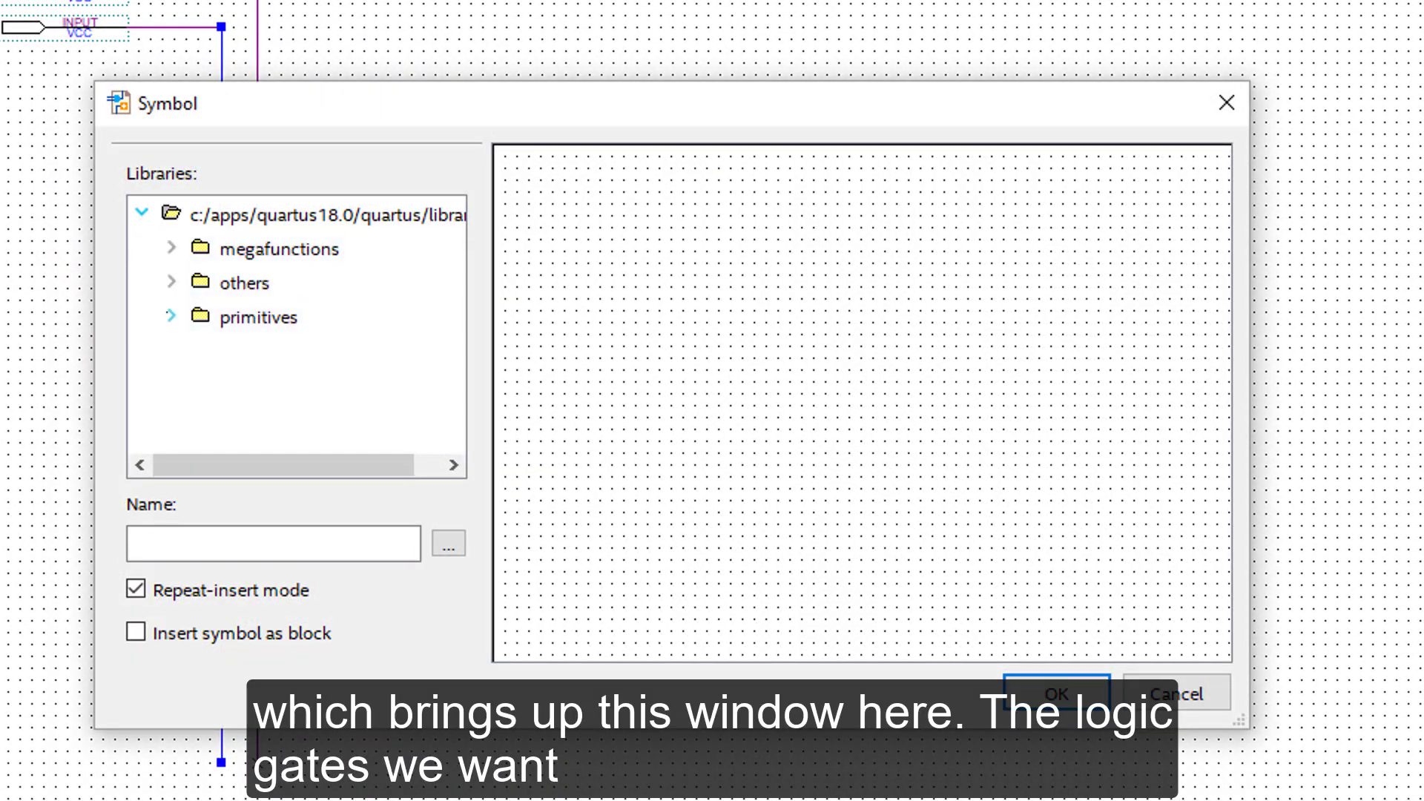
click(172, 315)
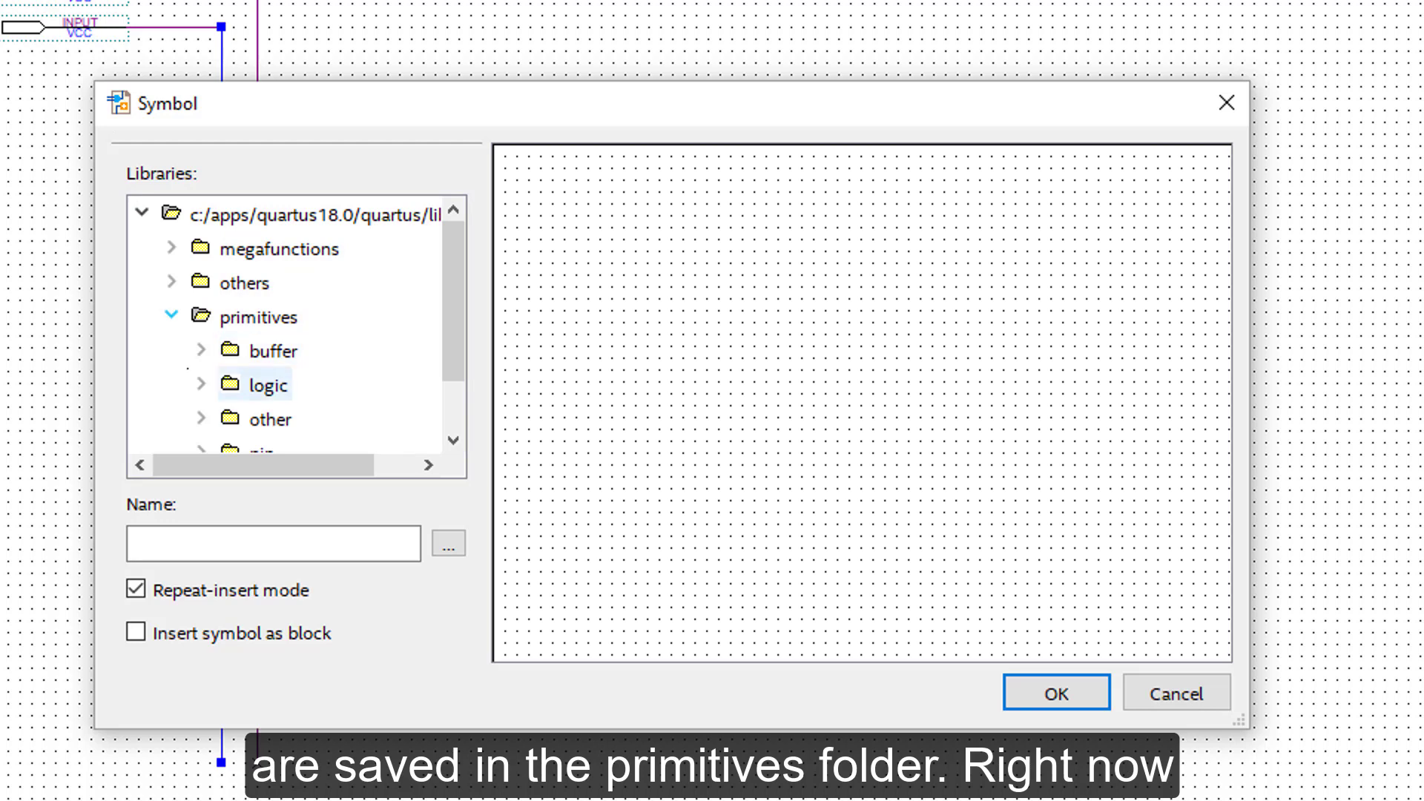
click(200, 383)
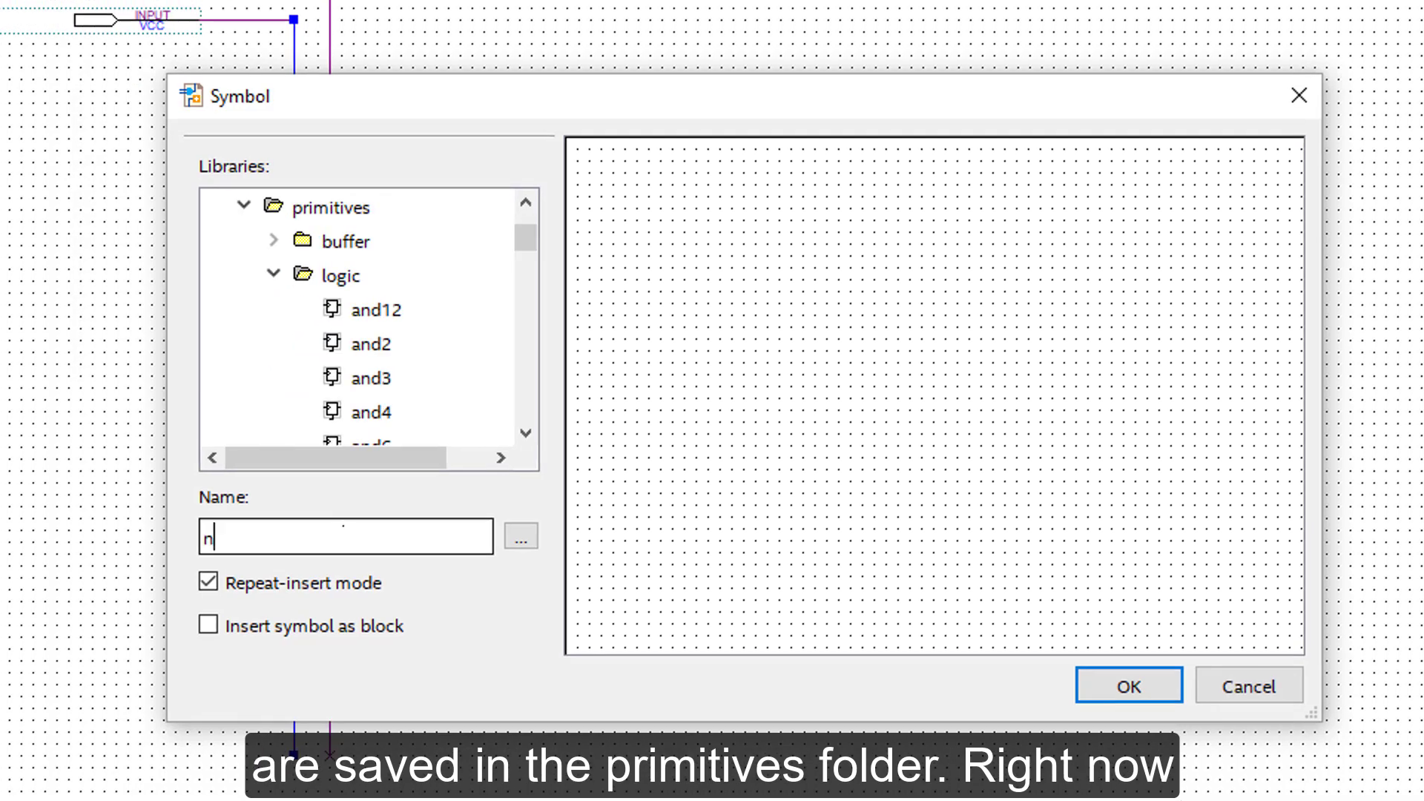
text(t)
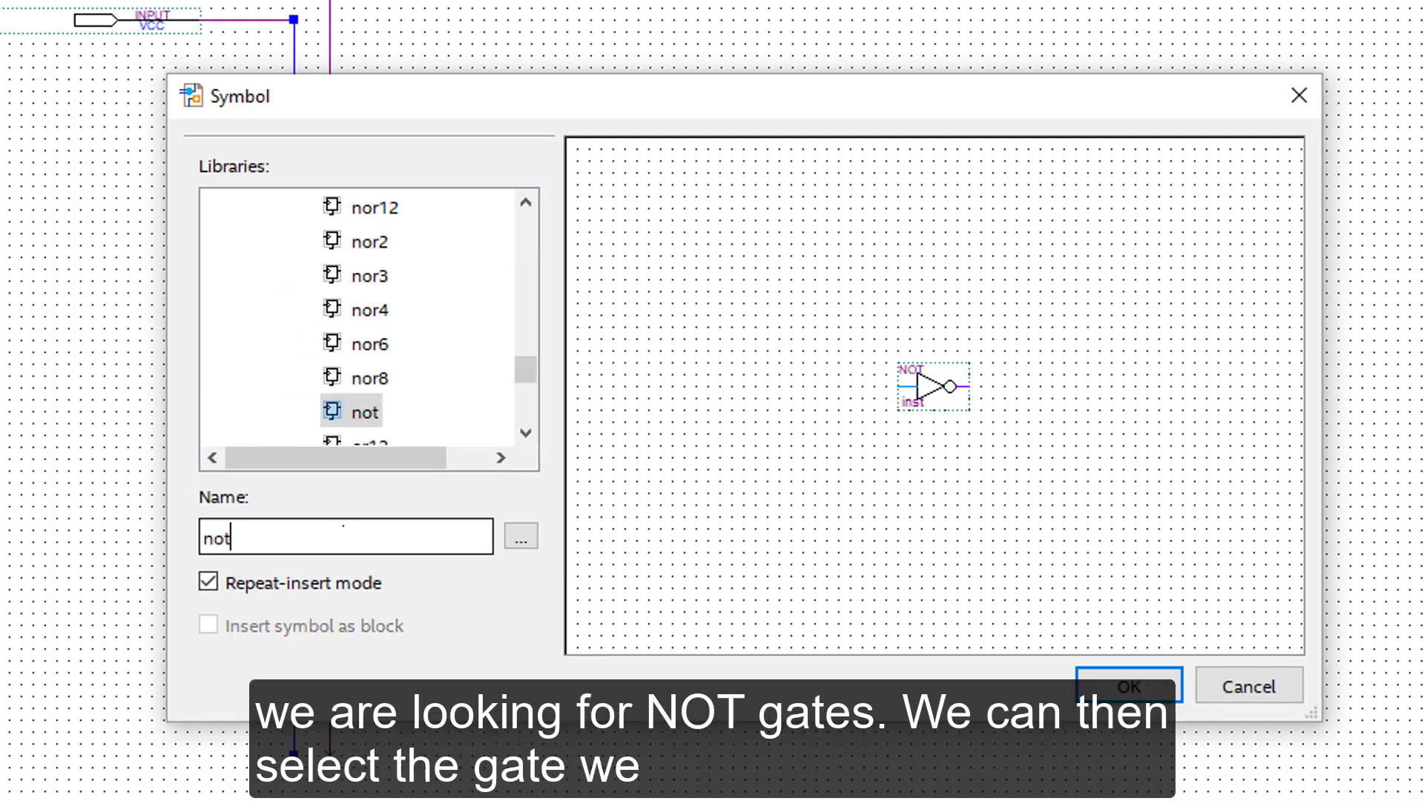
key(Return)
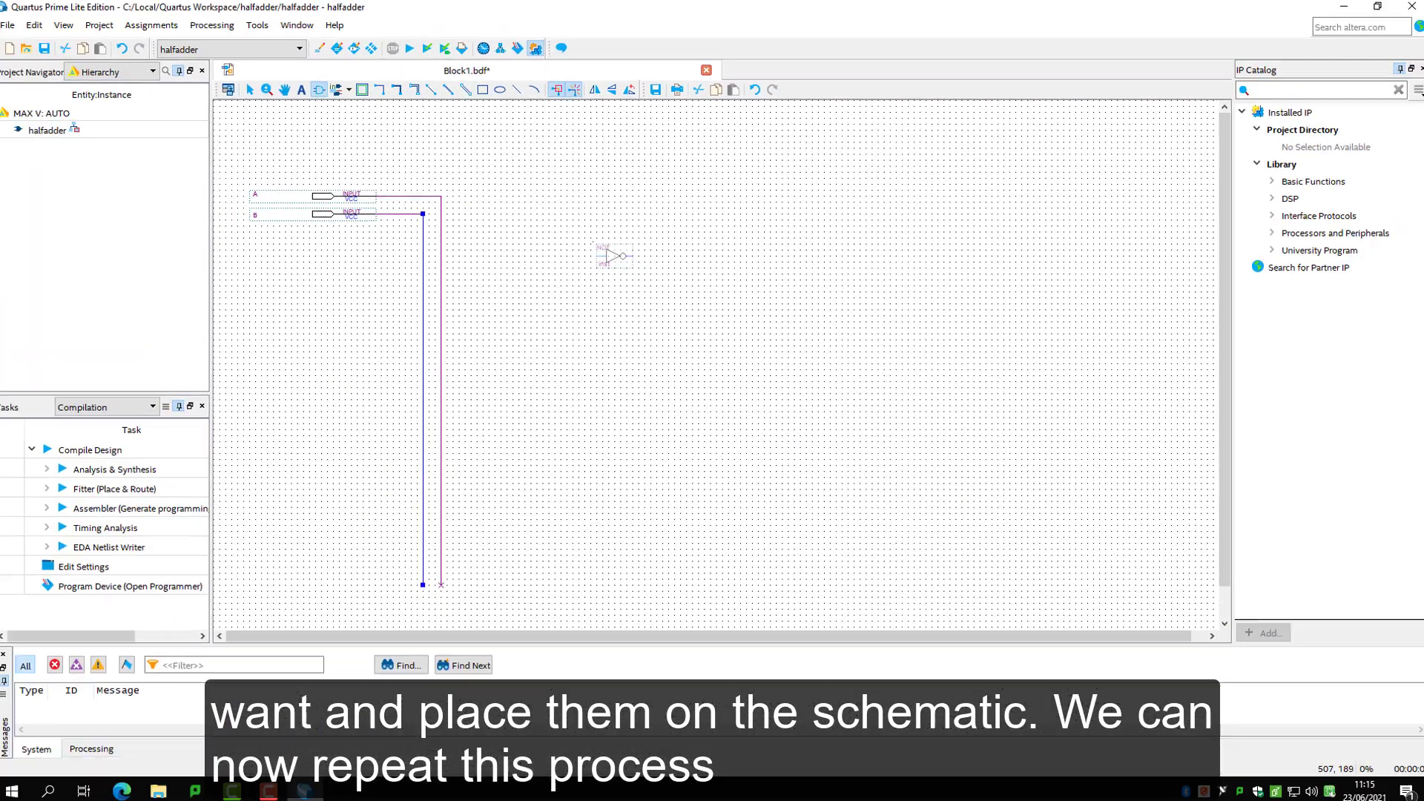
click(564, 314)
click(564, 421)
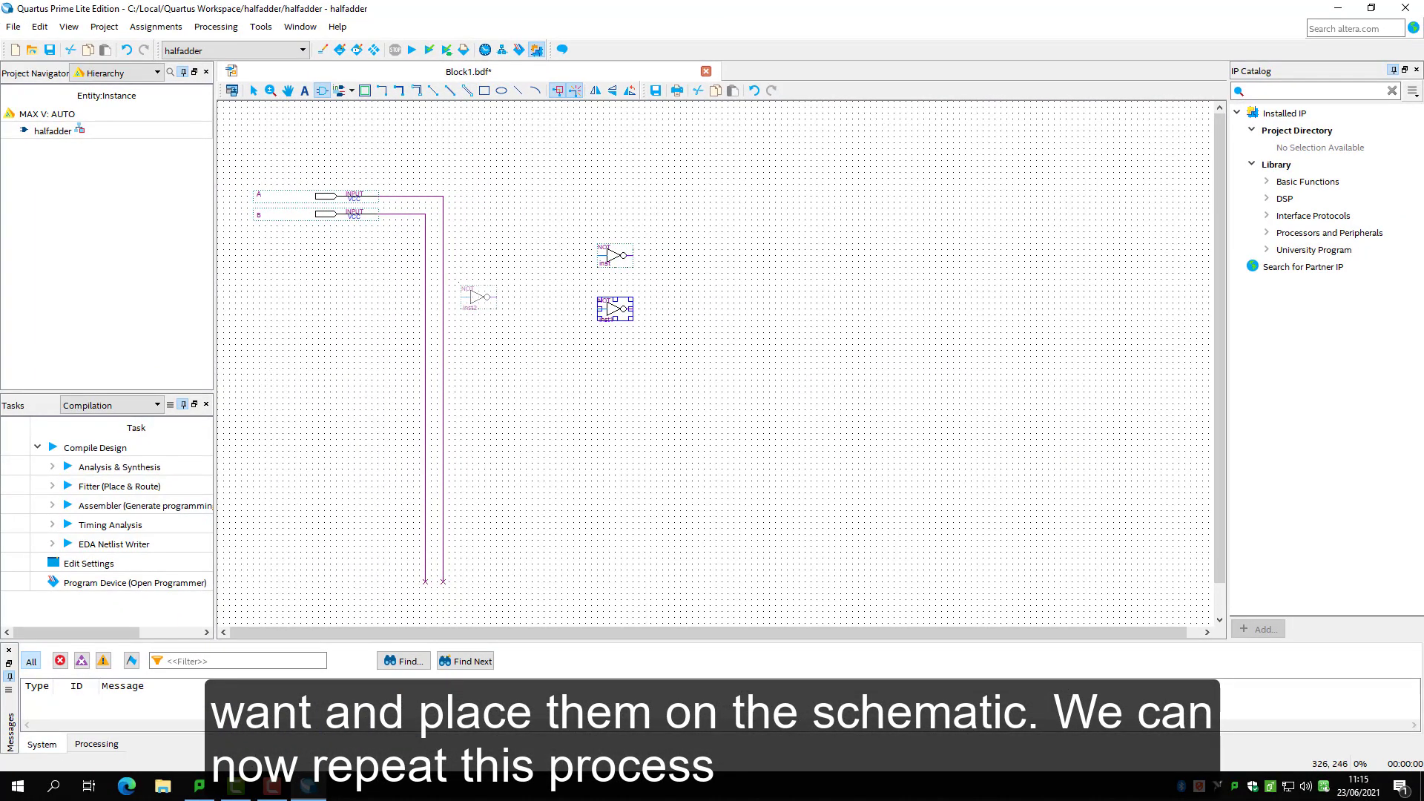
key(Escape)
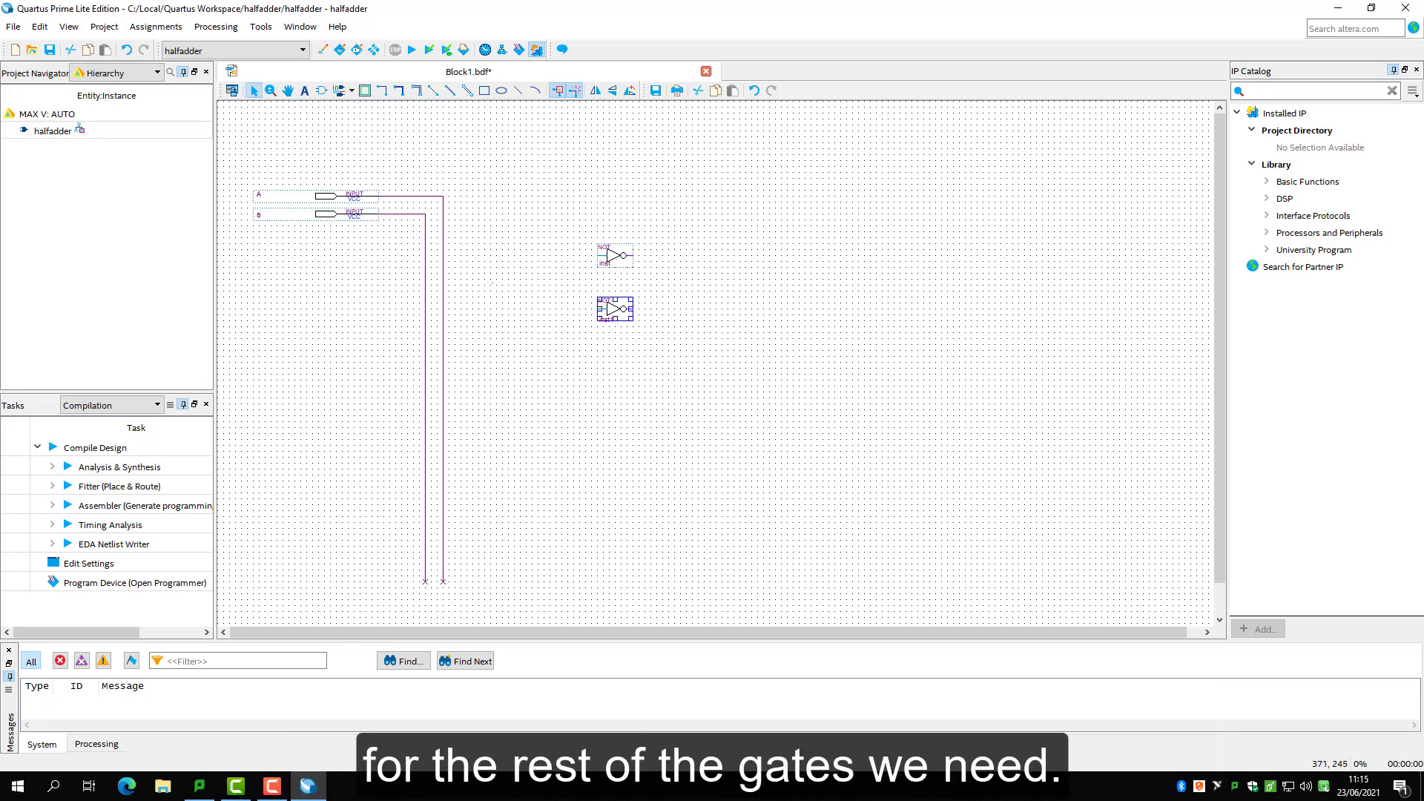
drag(573, 227, 655, 340)
drag(615, 309, 497, 303)
- Place three and2 gates in a column to the right of the NOT gates
click(321, 90)
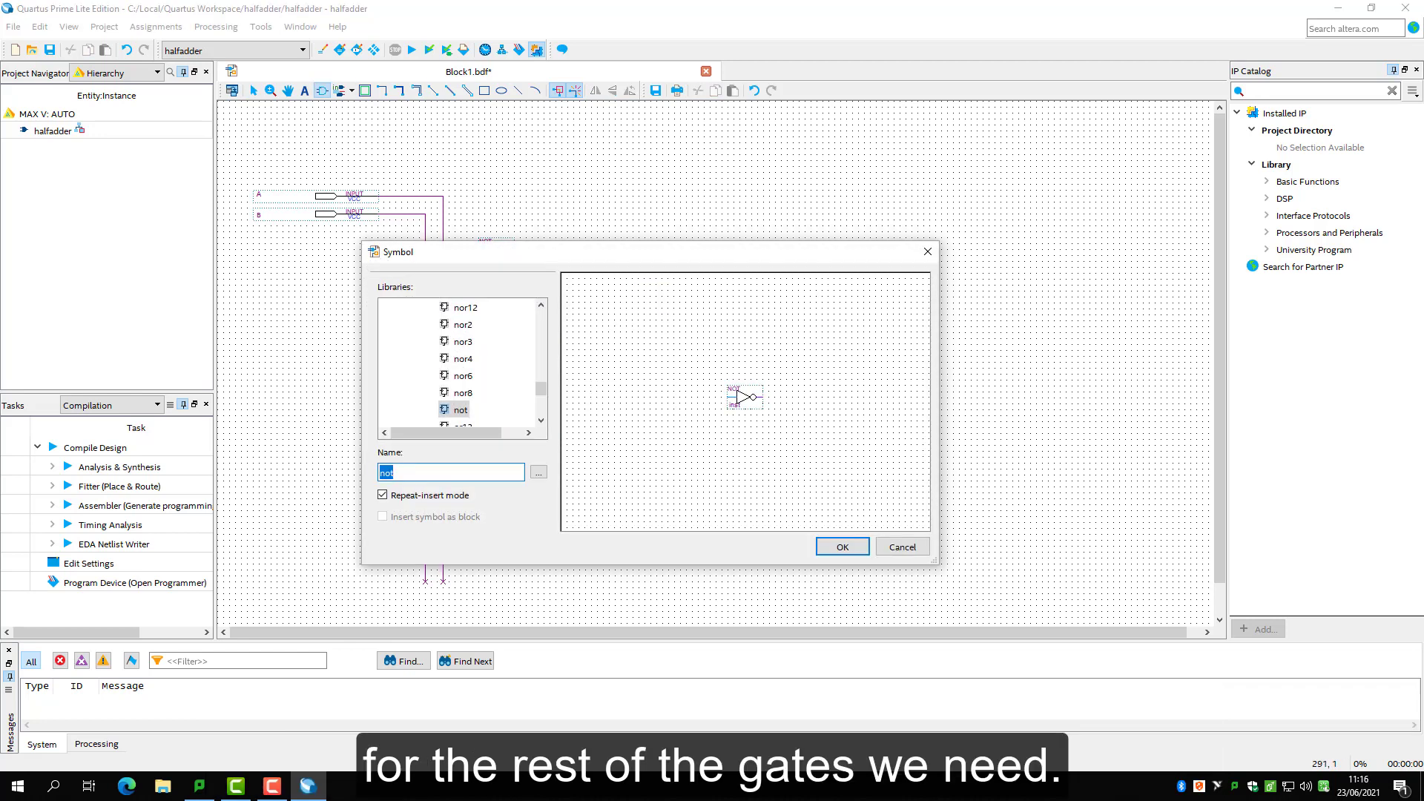
text(and2)
key(Return)
click(556, 239)
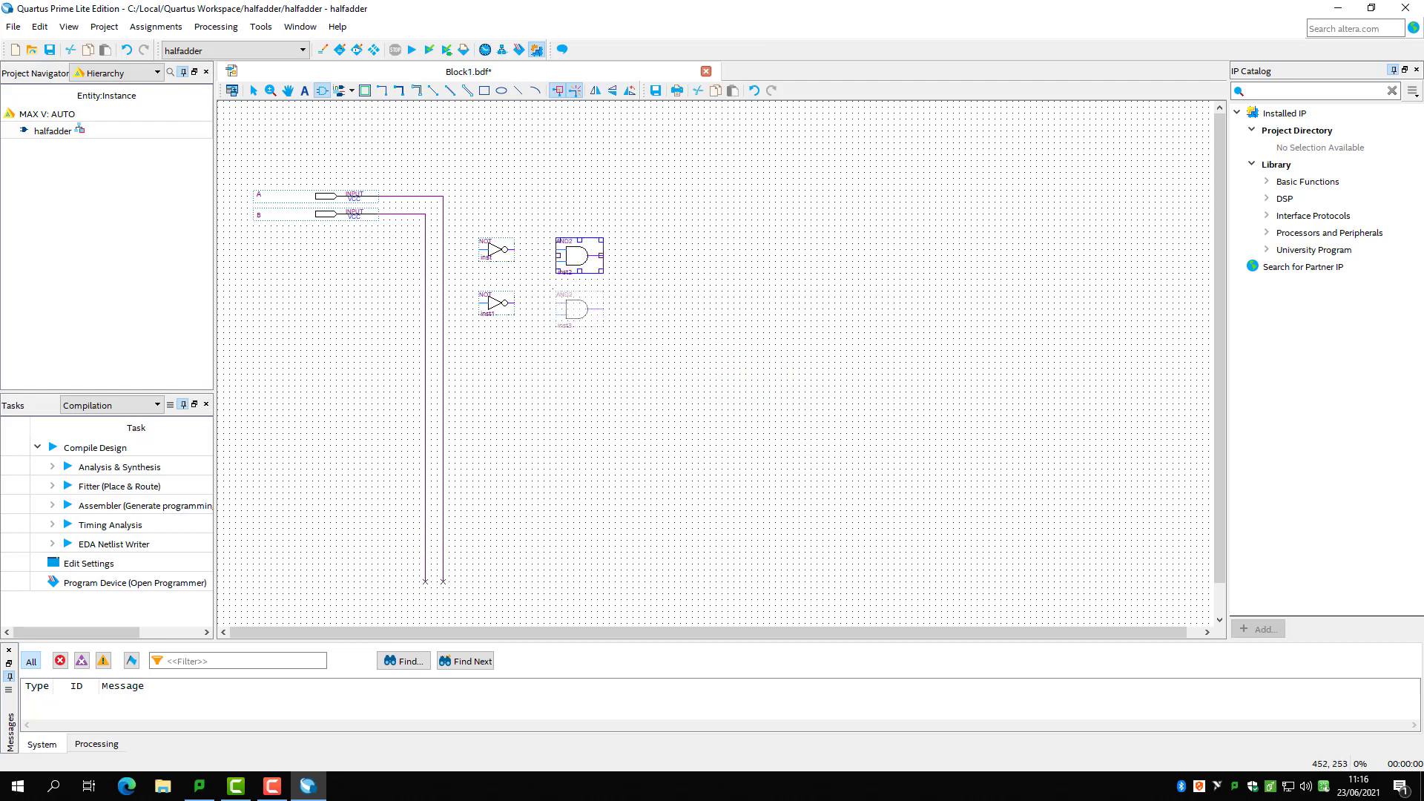
click(556, 292)
right_click(554, 356)
- Place one or2 gate to the right of the upper two AND gates and leave placement mode
click(321, 90)
scroll(468, 391, down, 12)
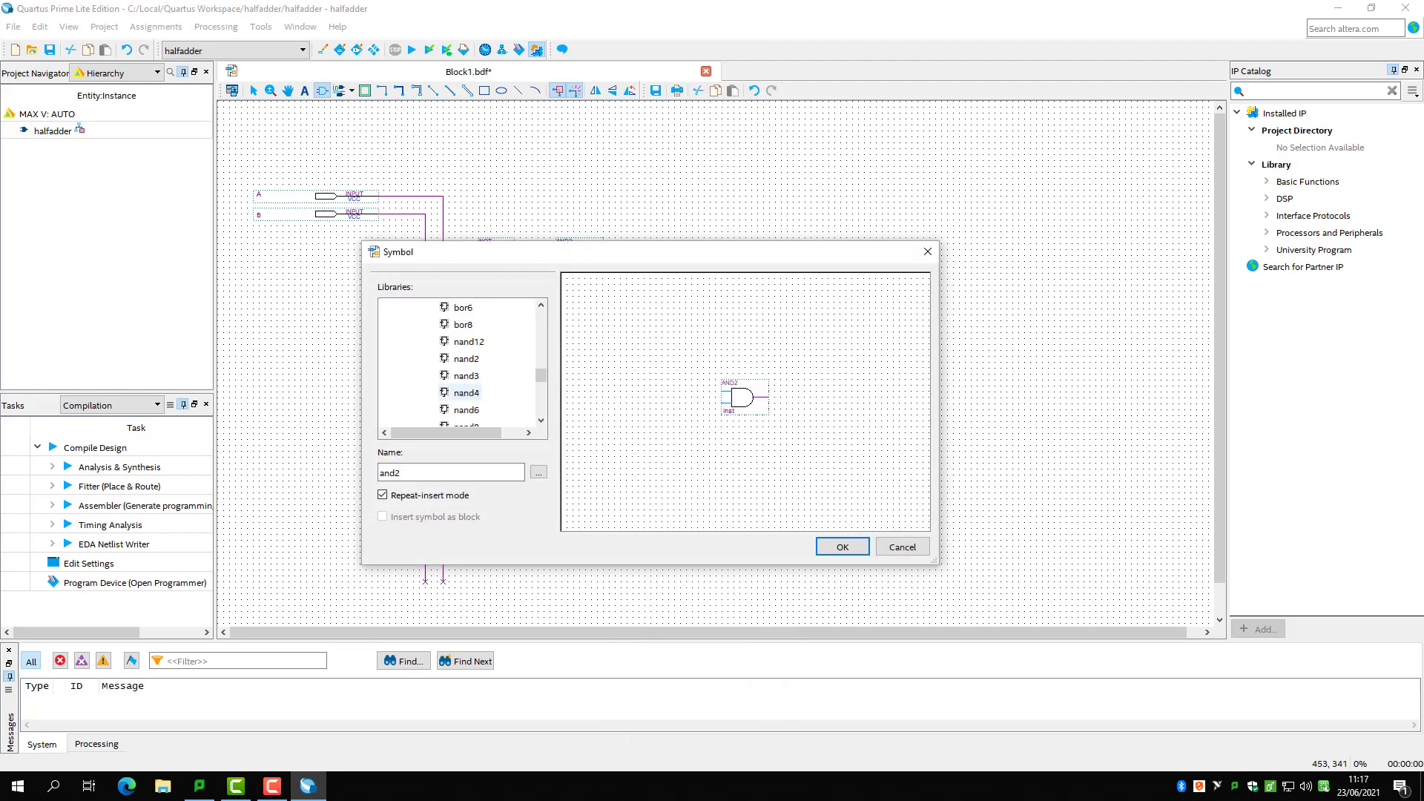
click(455, 376)
click(841, 546)
click(663, 263)
key(Escape)
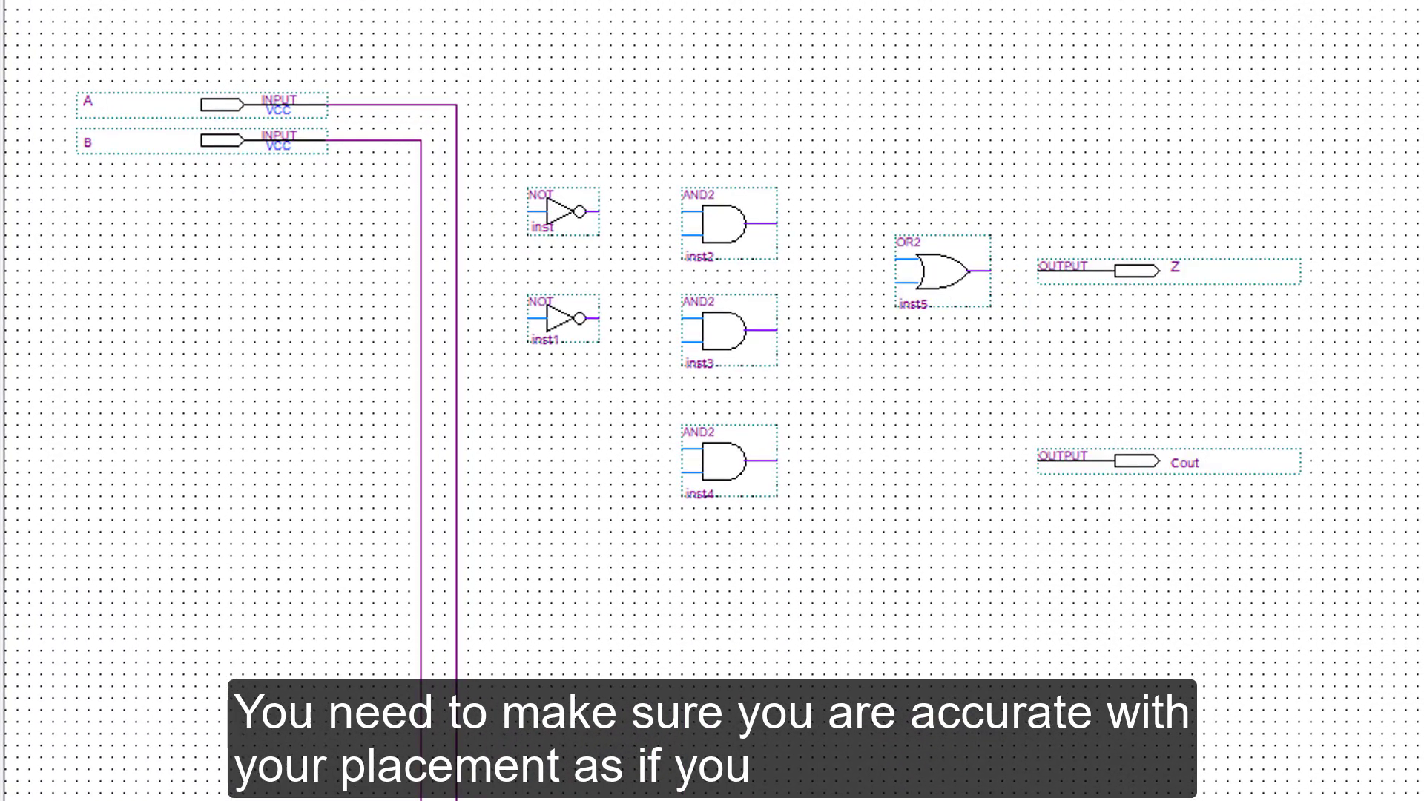
- Wire B through the upper NOT gate and A directly into the first AND gate, and its output to the OR gate's upper input
drag(421, 212, 682, 211)
drag(456, 236, 681, 235)
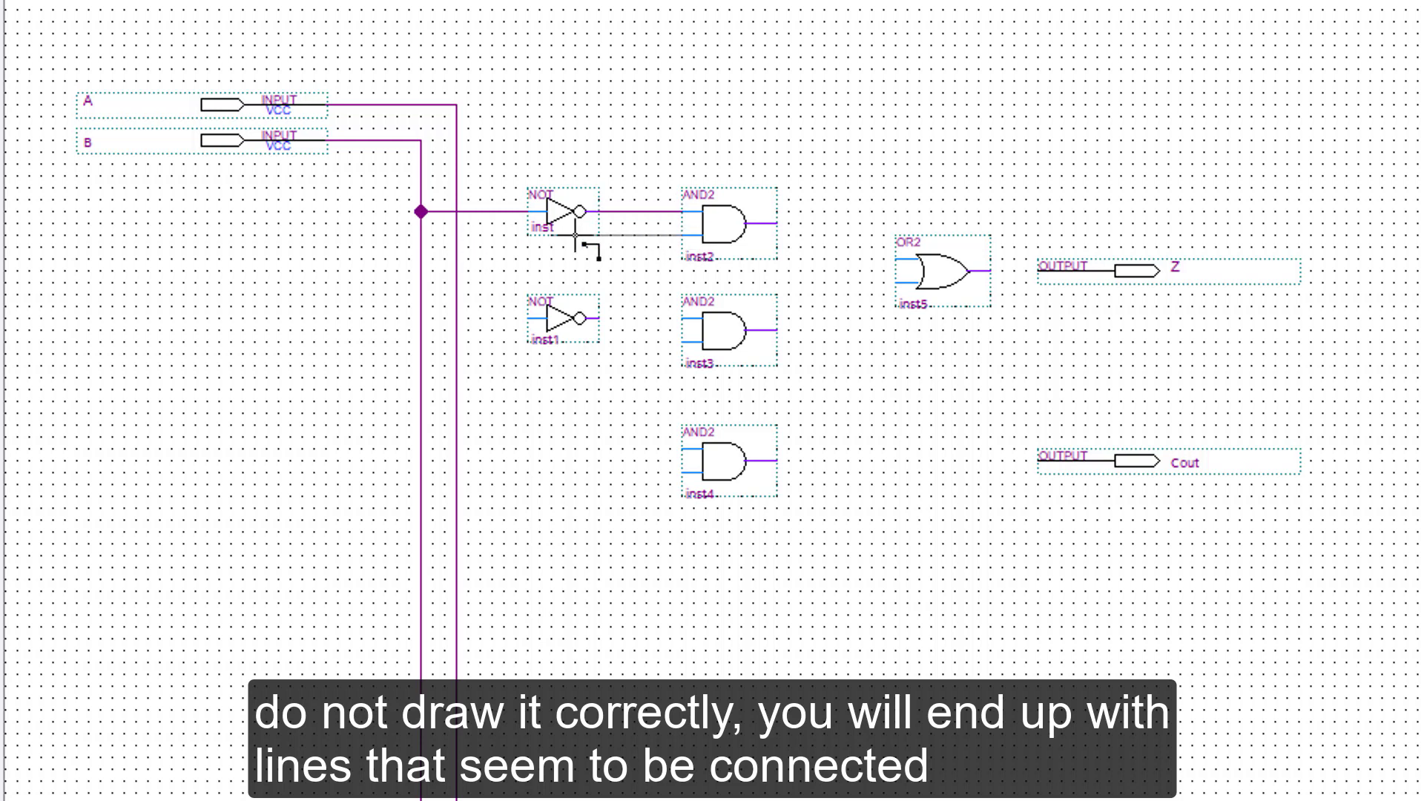
drag(777, 223, 894, 258)
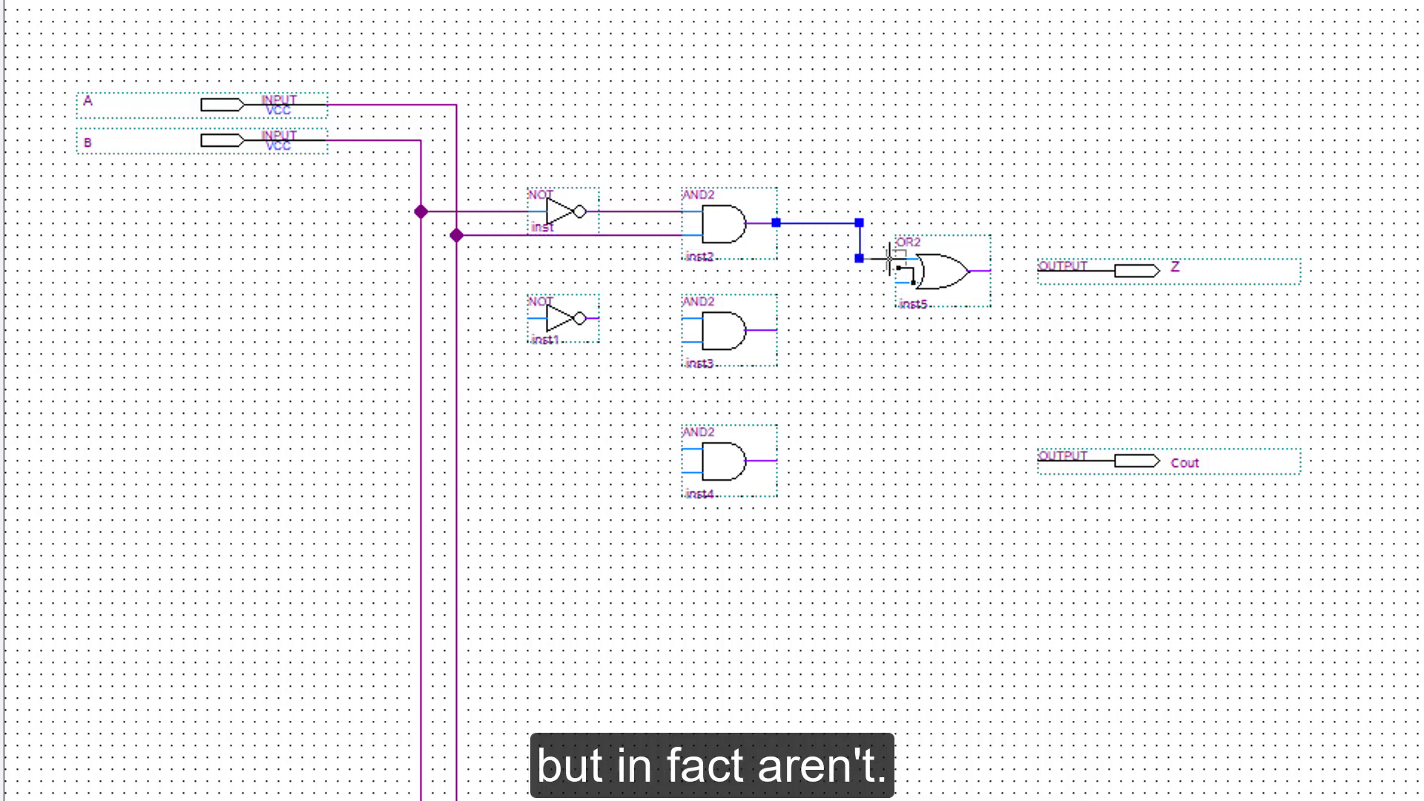
- Align the lower NOT gate with the second AND gate's lower input, and wire B, inverted A and the OR gate's lower input to that AND gate
drag(570, 331, 570, 352)
click(628, 282)
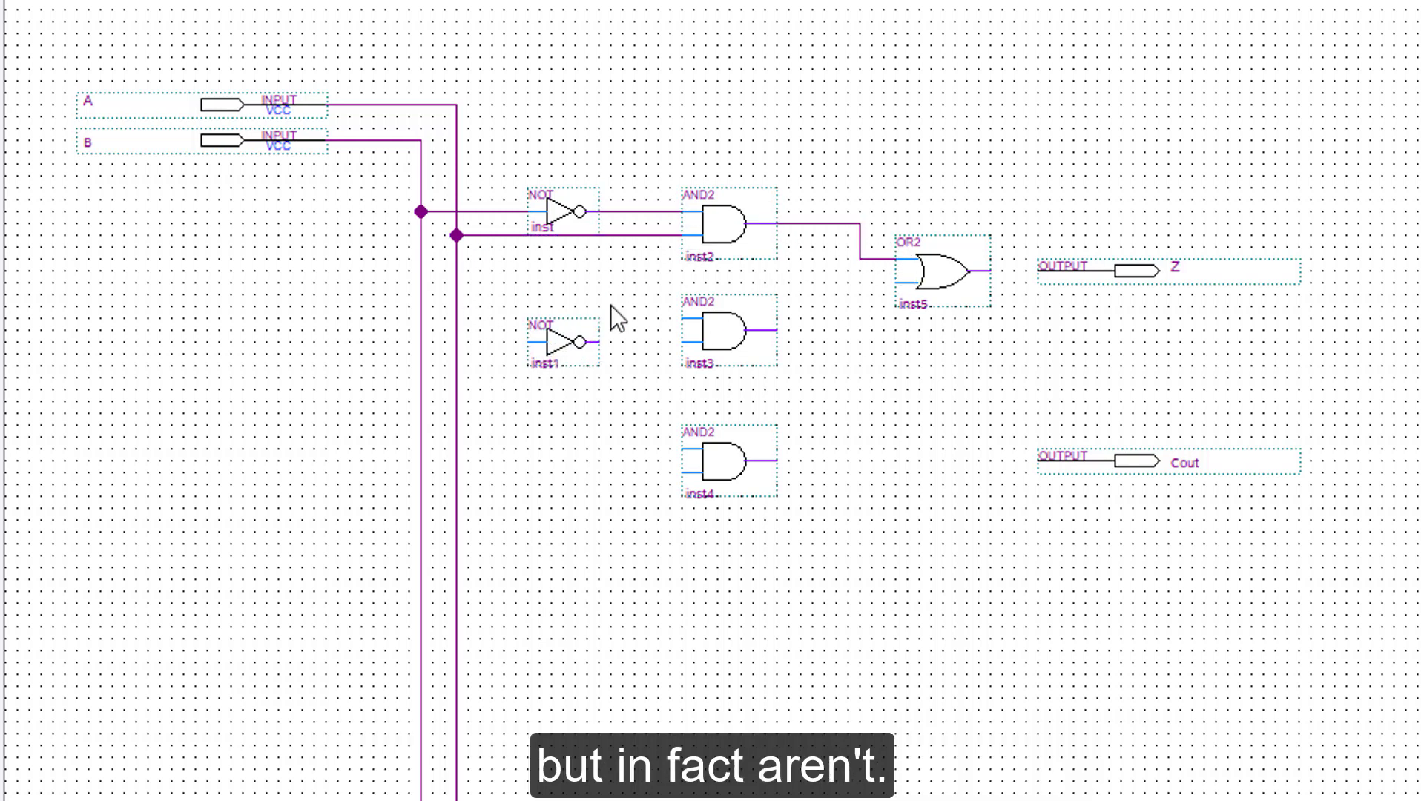
drag(682, 318, 421, 318)
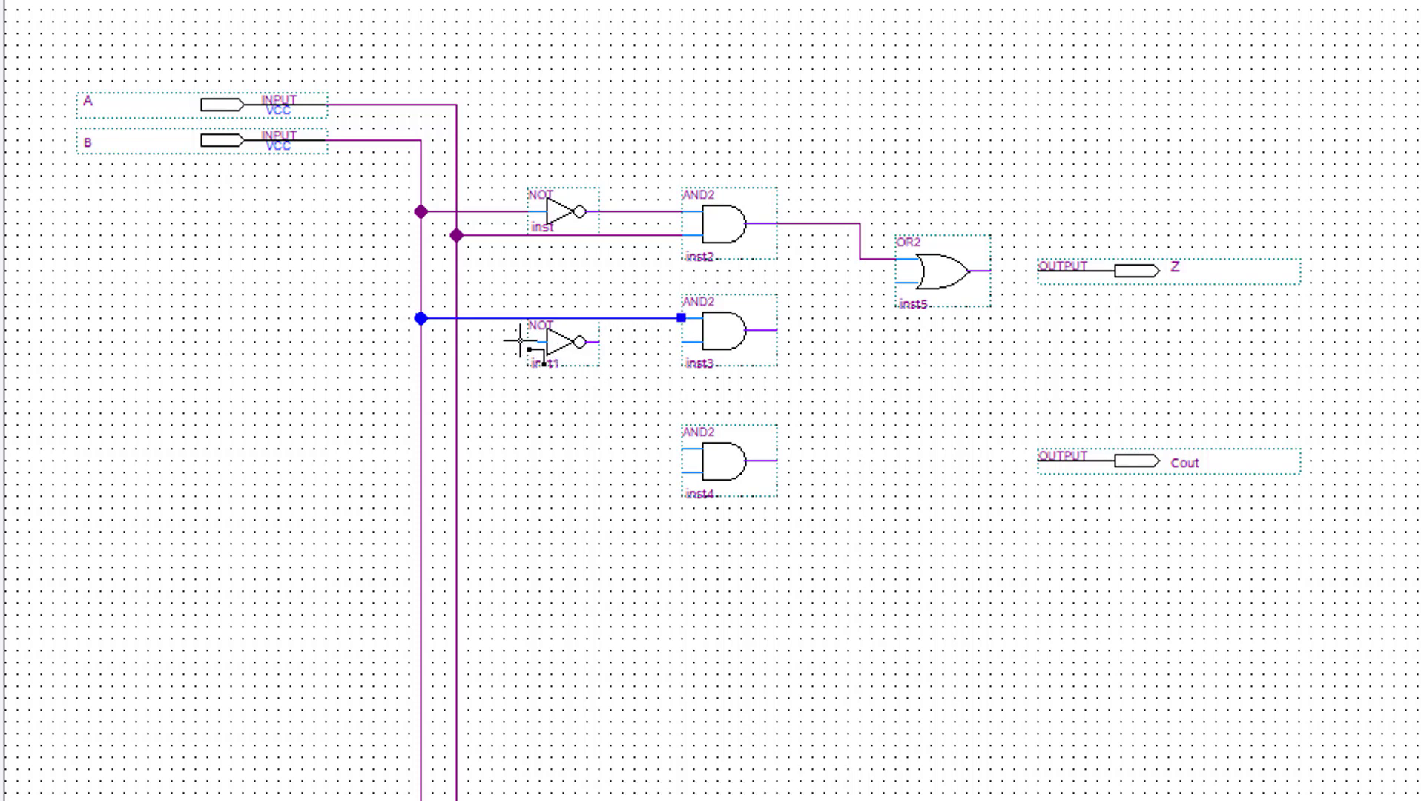
drag(526, 342, 456, 342)
drag(599, 342, 681, 342)
mouse_move(776, 330)
mouse_down()
mouse_move(865, 324)
mouse_move(895, 283)
mouse_up()
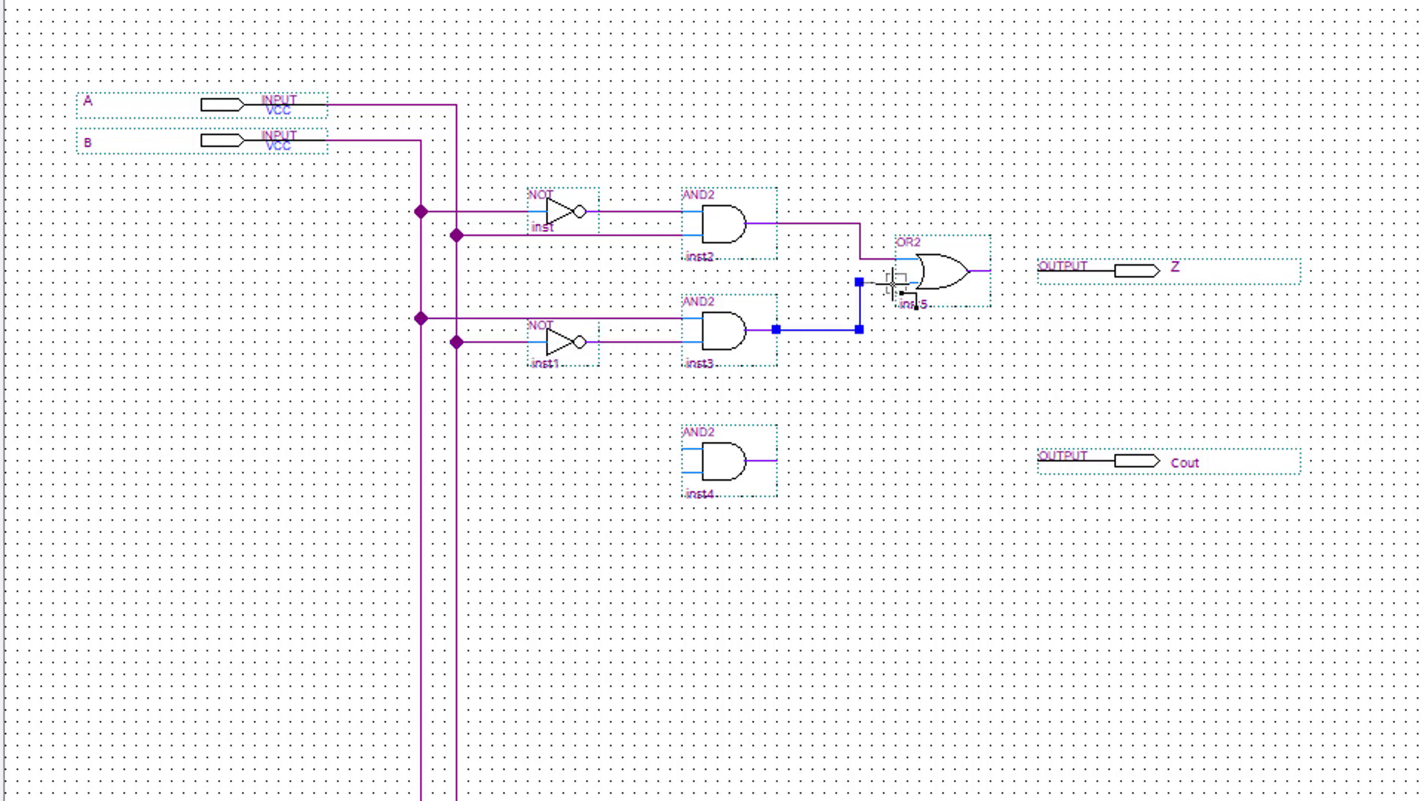
- Connect the OR gate to output Z, and wire the third AND gate's inputs to B and A and its output to Cout
drag(990, 271, 1036, 270)
drag(1038, 460, 776, 460)
mouse_move(682, 449)
mouse_down()
mouse_move(457, 449)
mouse_move(456, 472)
mouse_up()
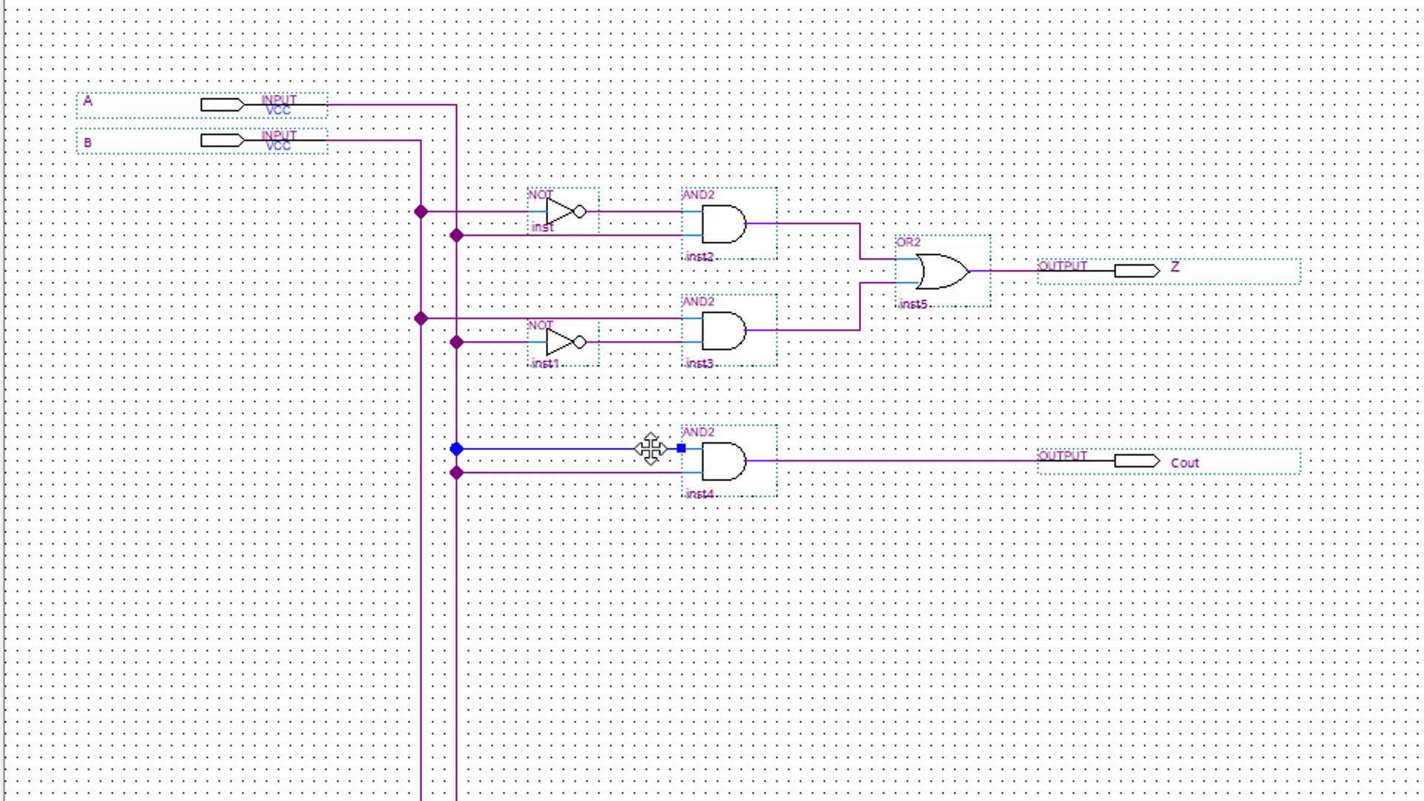
drag(684, 449, 420, 449)
right_click(265, 471)
key(Escape)
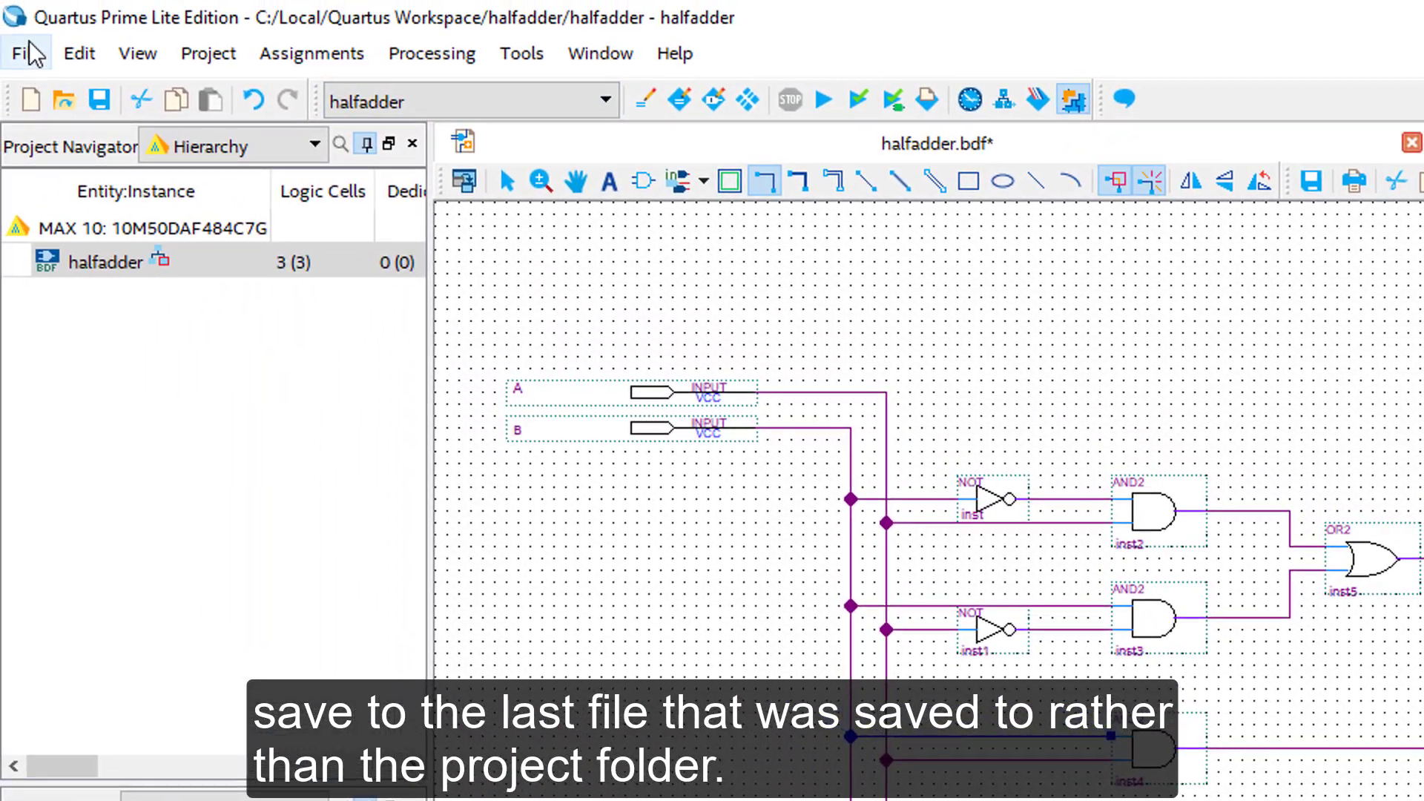
- Save the schematic as halfadder.bdf in the halfadder project folder
click(30, 54)
click(95, 407)
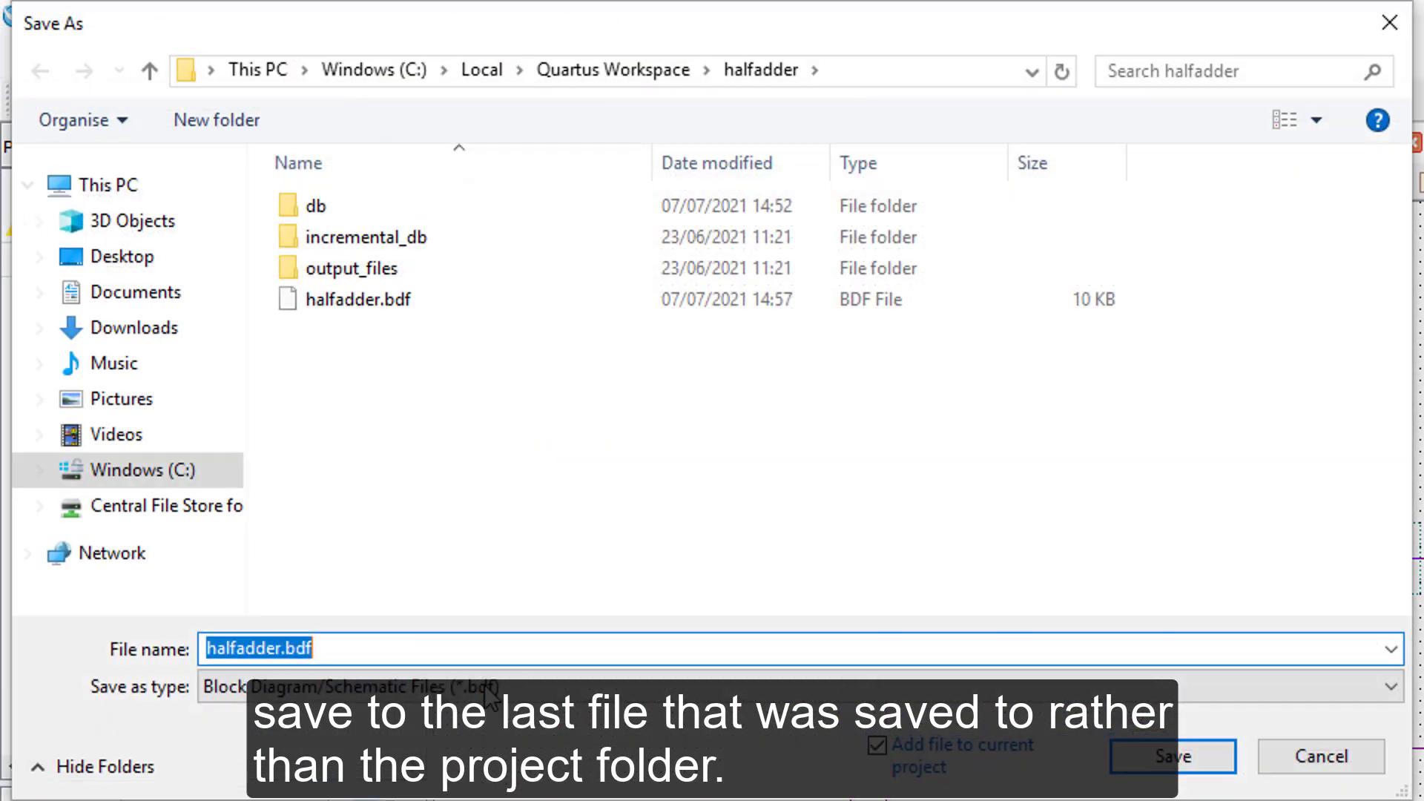
click(1182, 757)
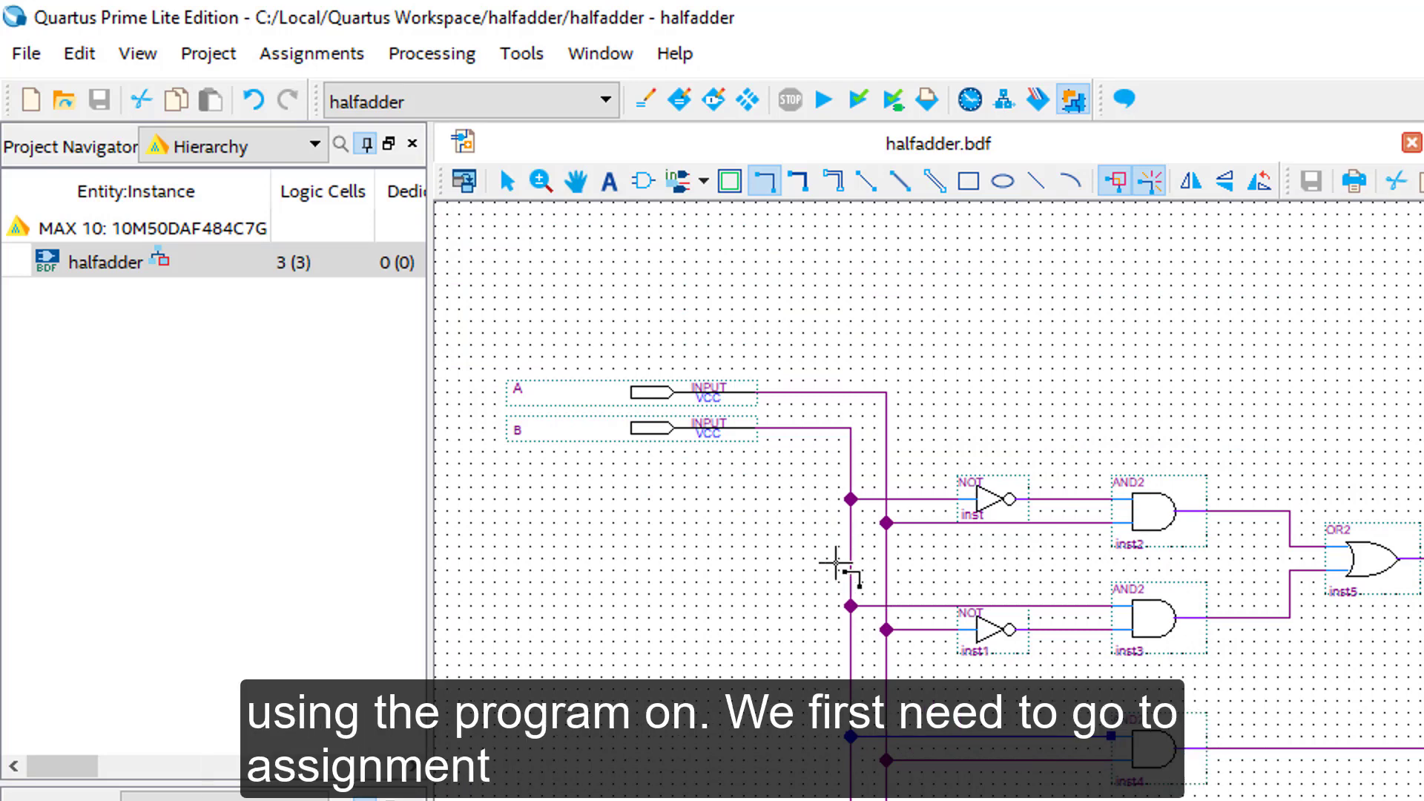
- Assign the MAX 10 device 10M50DAF484C7G to the halfadder project, filtering the available devices by 10m50daf484c7
click(349, 59)
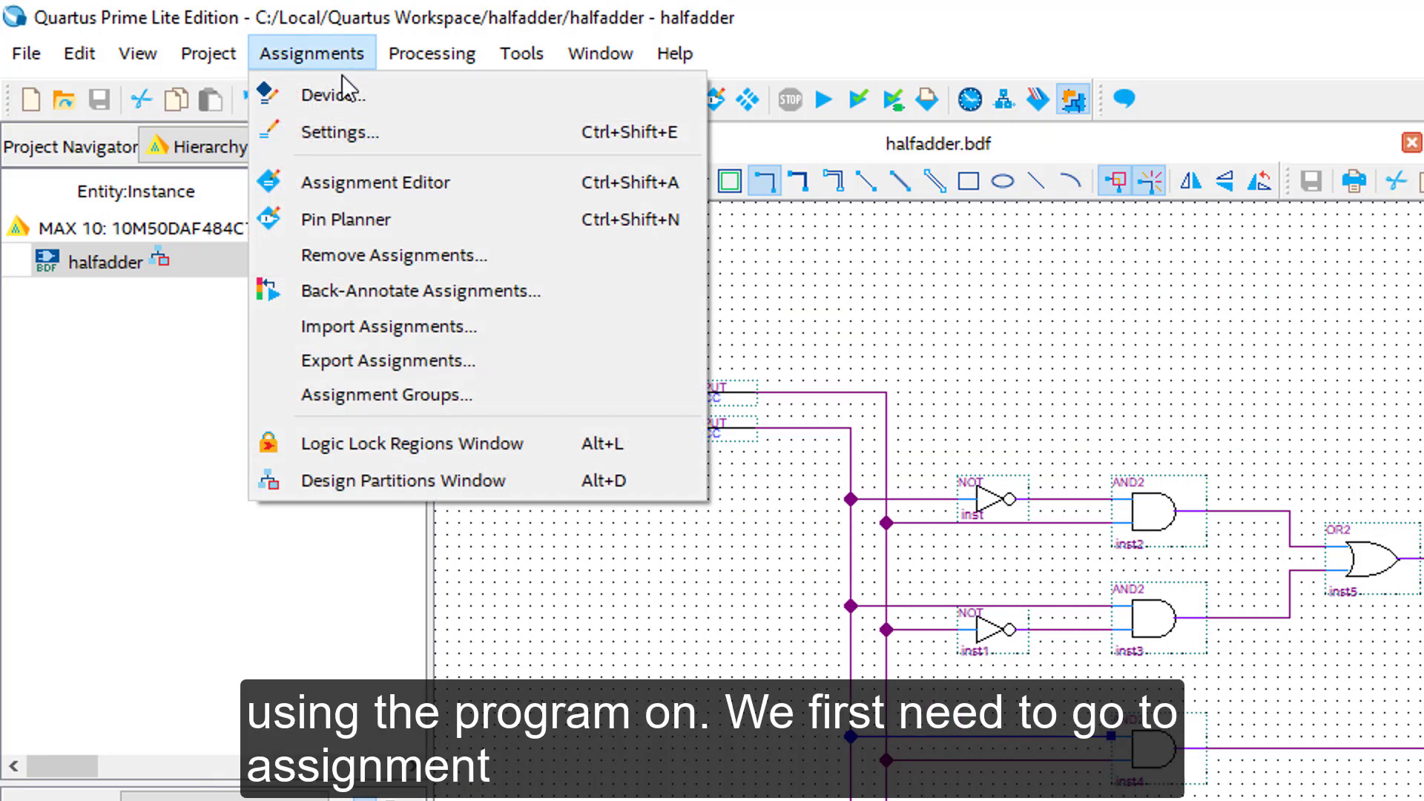
click(315, 92)
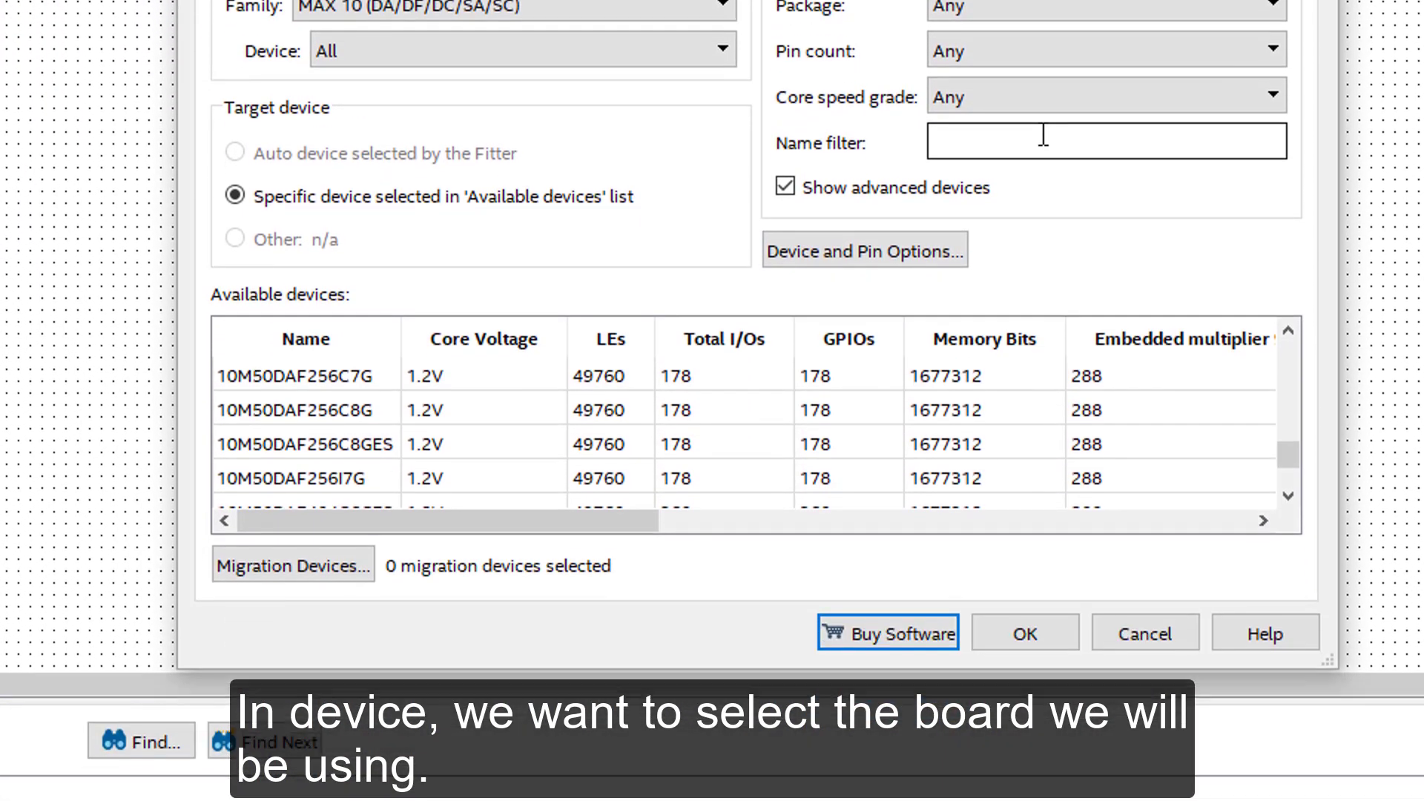
text(10m)
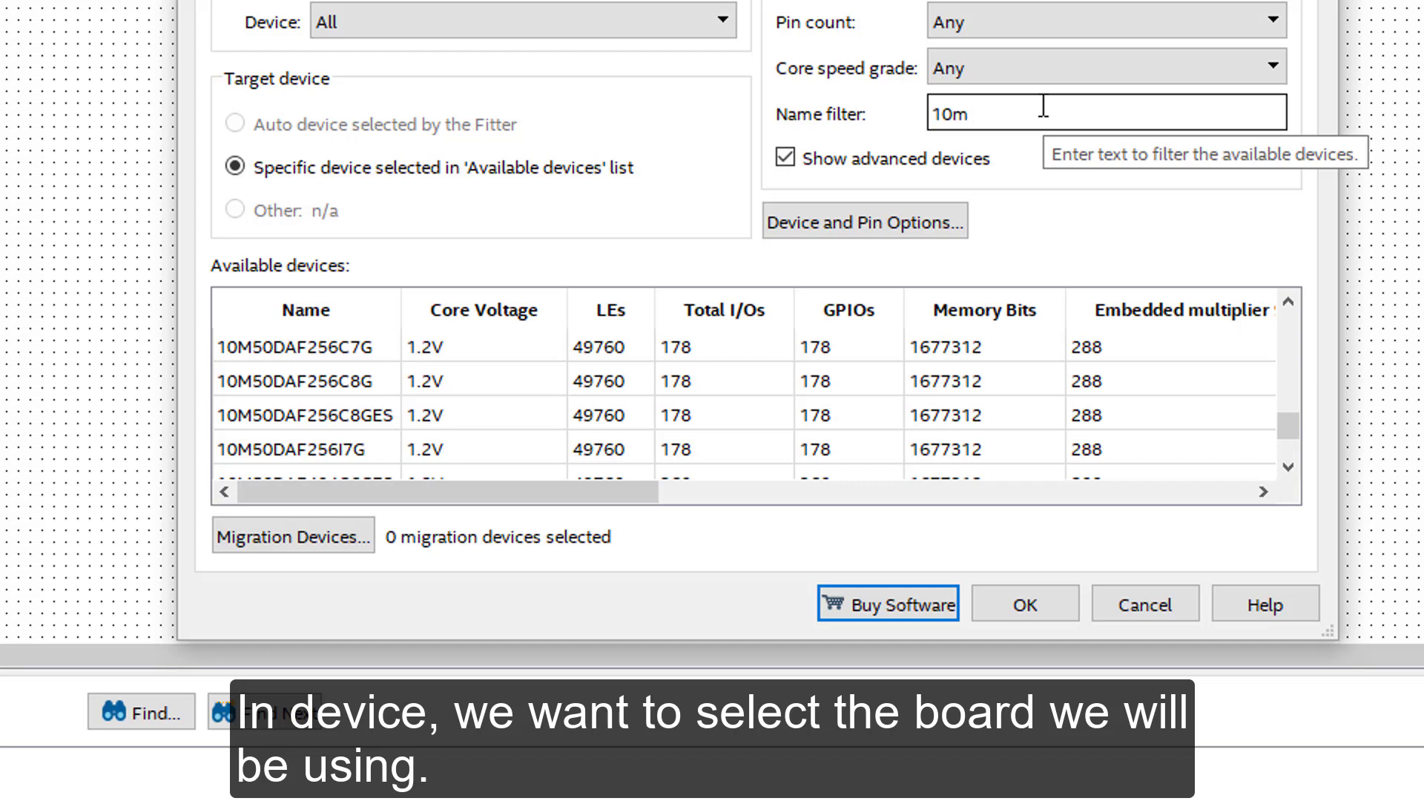
text(50daf)
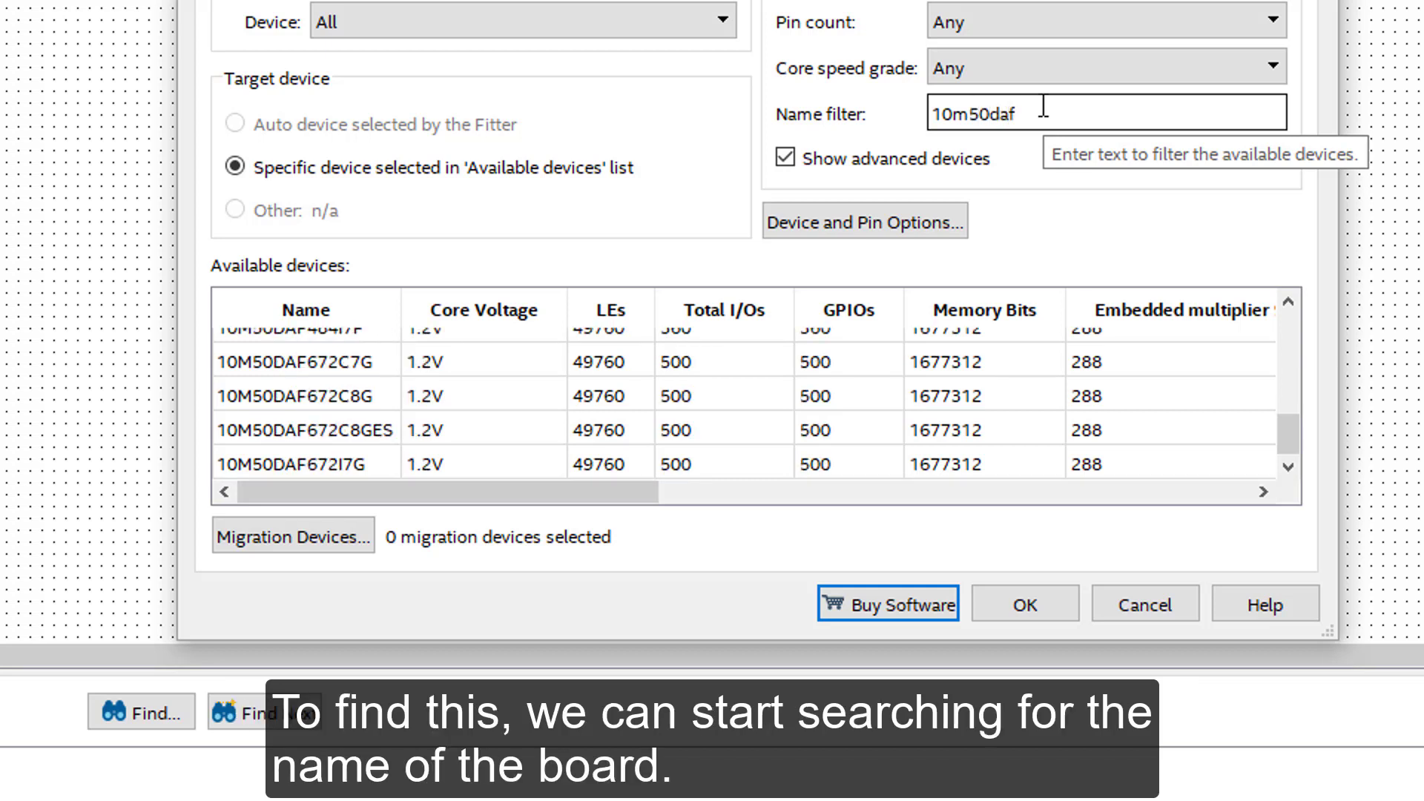
text(484)
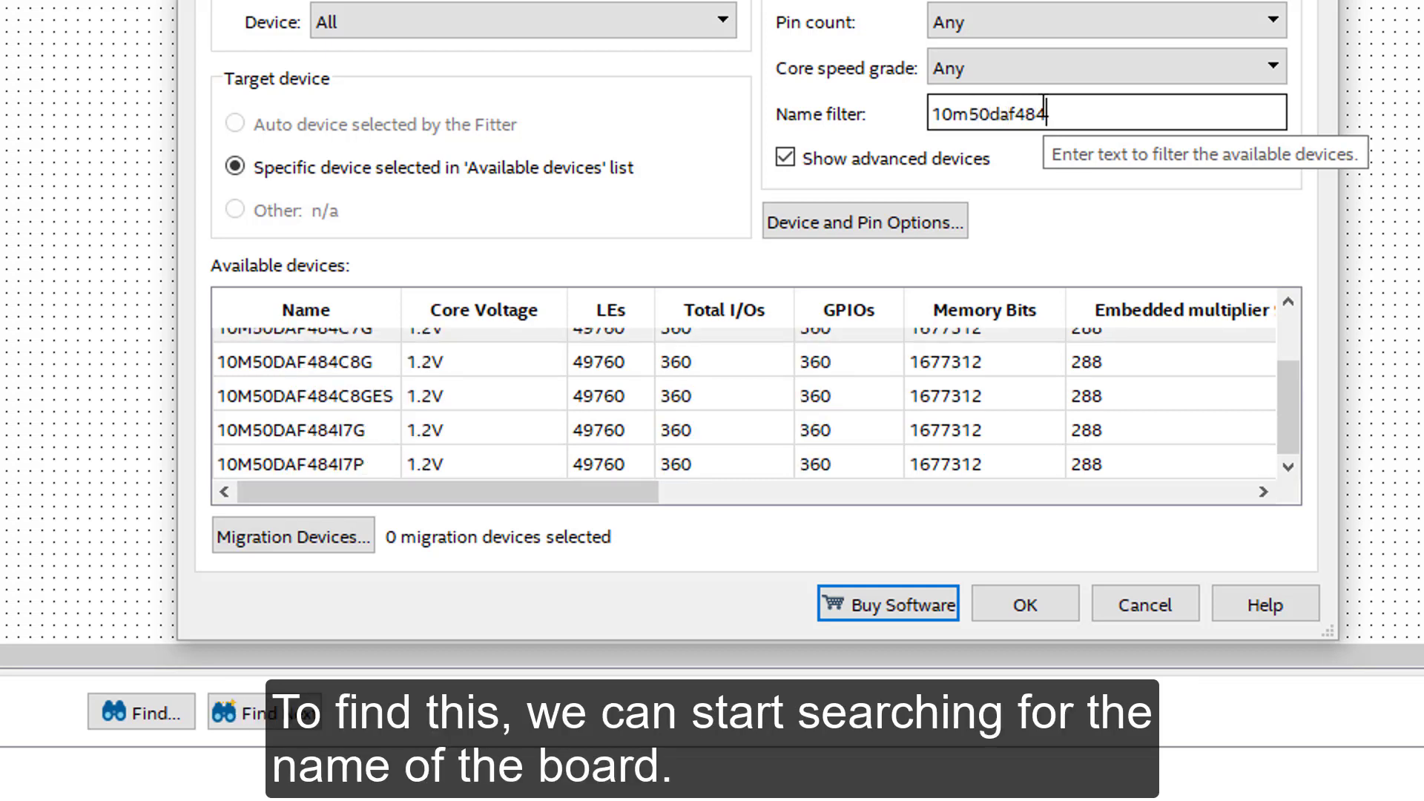
text(c7)
click(360, 356)
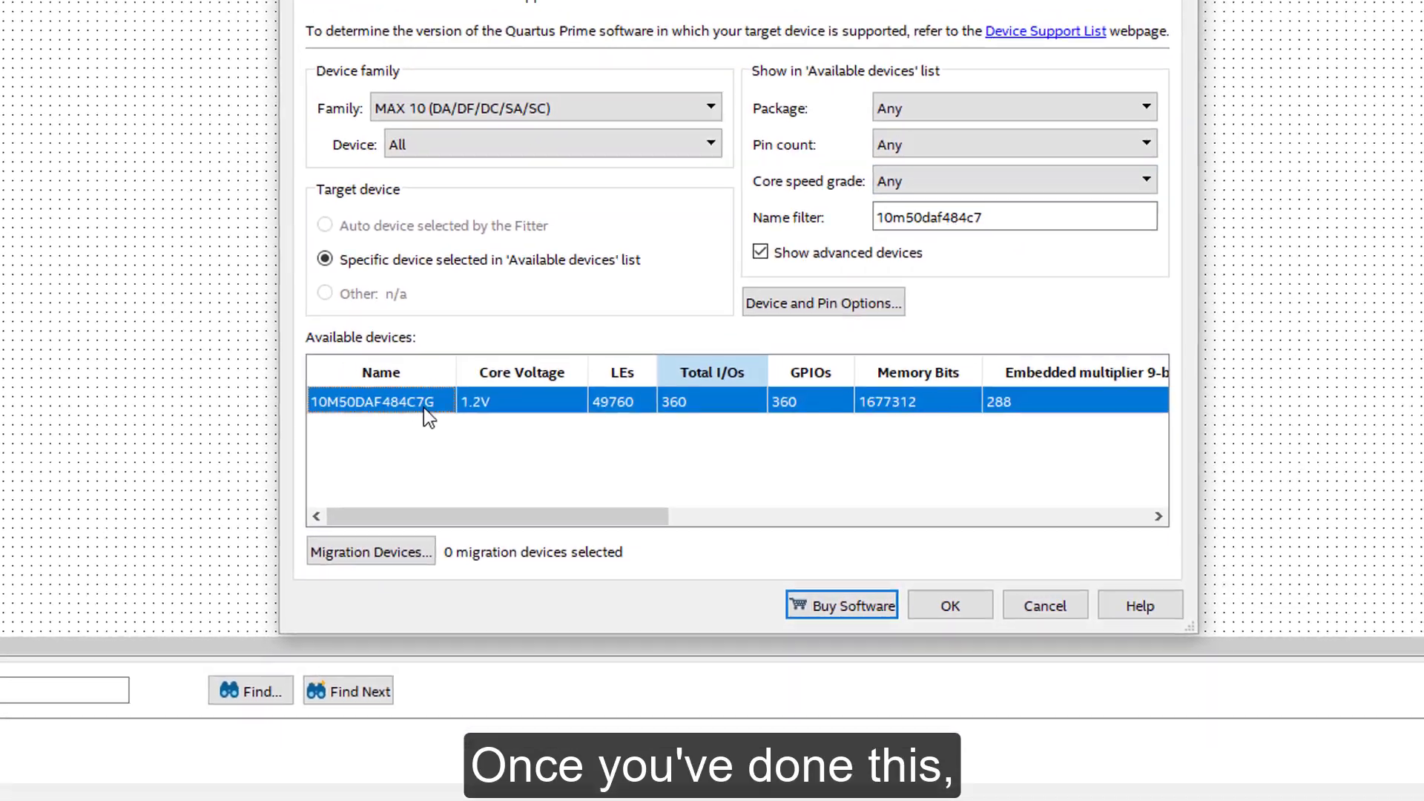
click(950, 606)
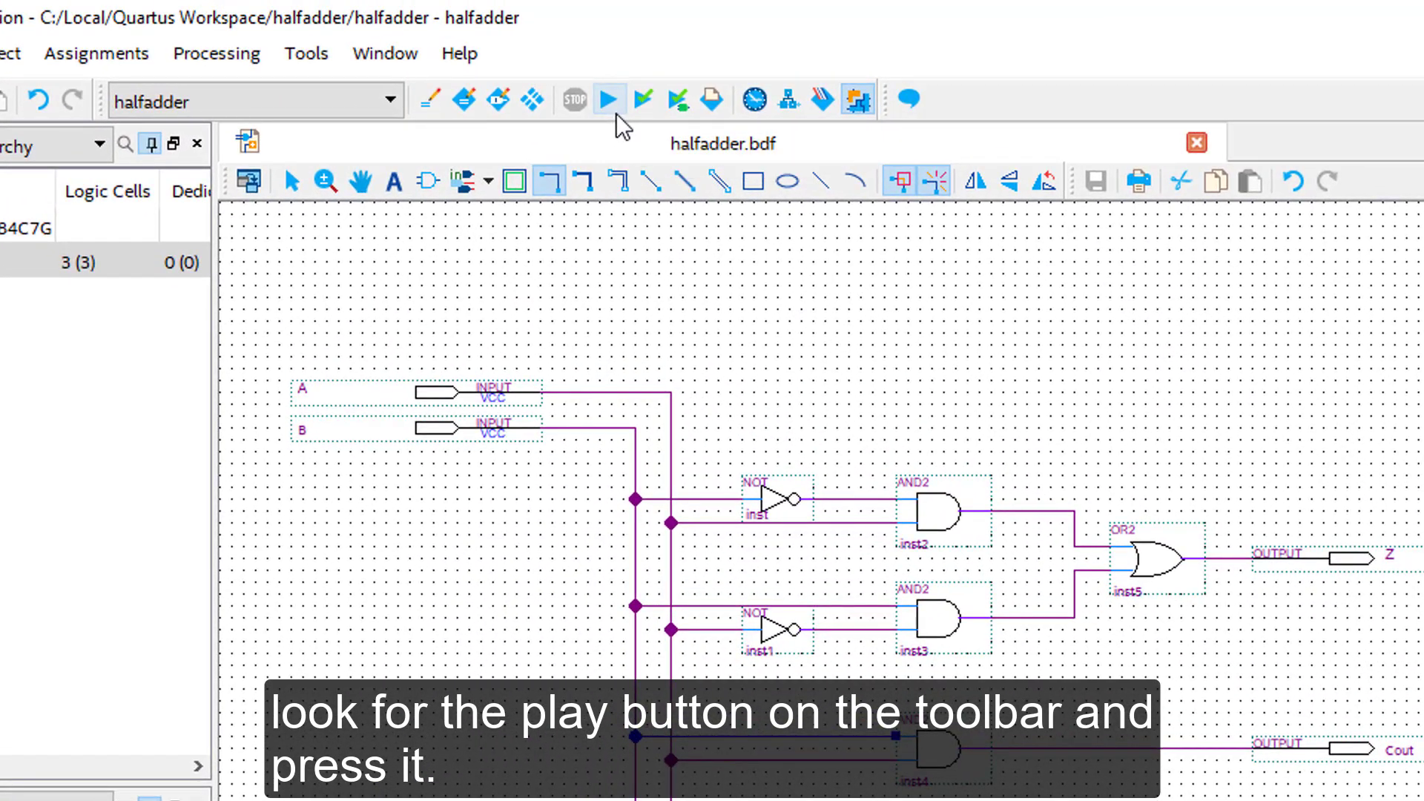
- Compile the halfadder project and create the symbol file halfadder.bsf from its schematic, replacing the existing file
click(616, 113)
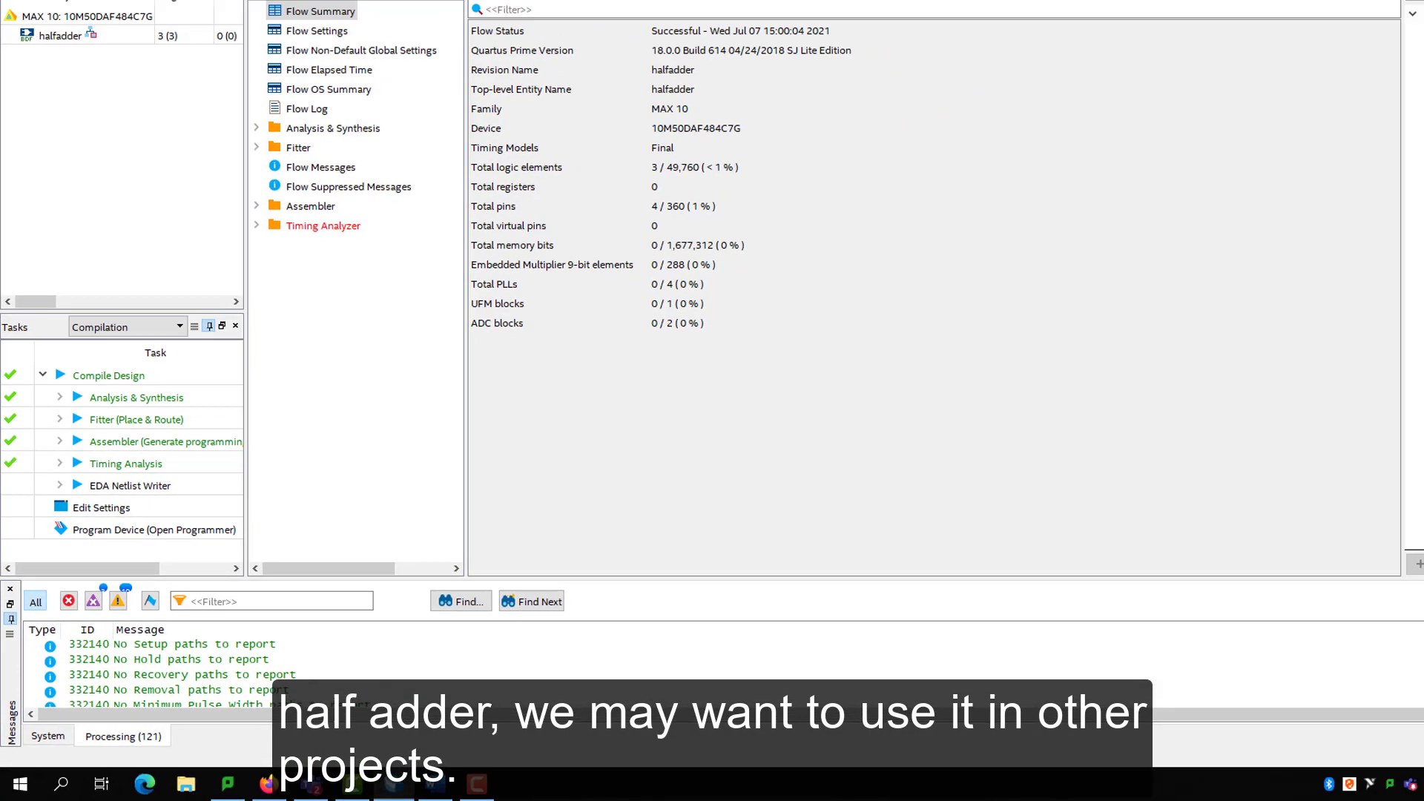
click(875, 72)
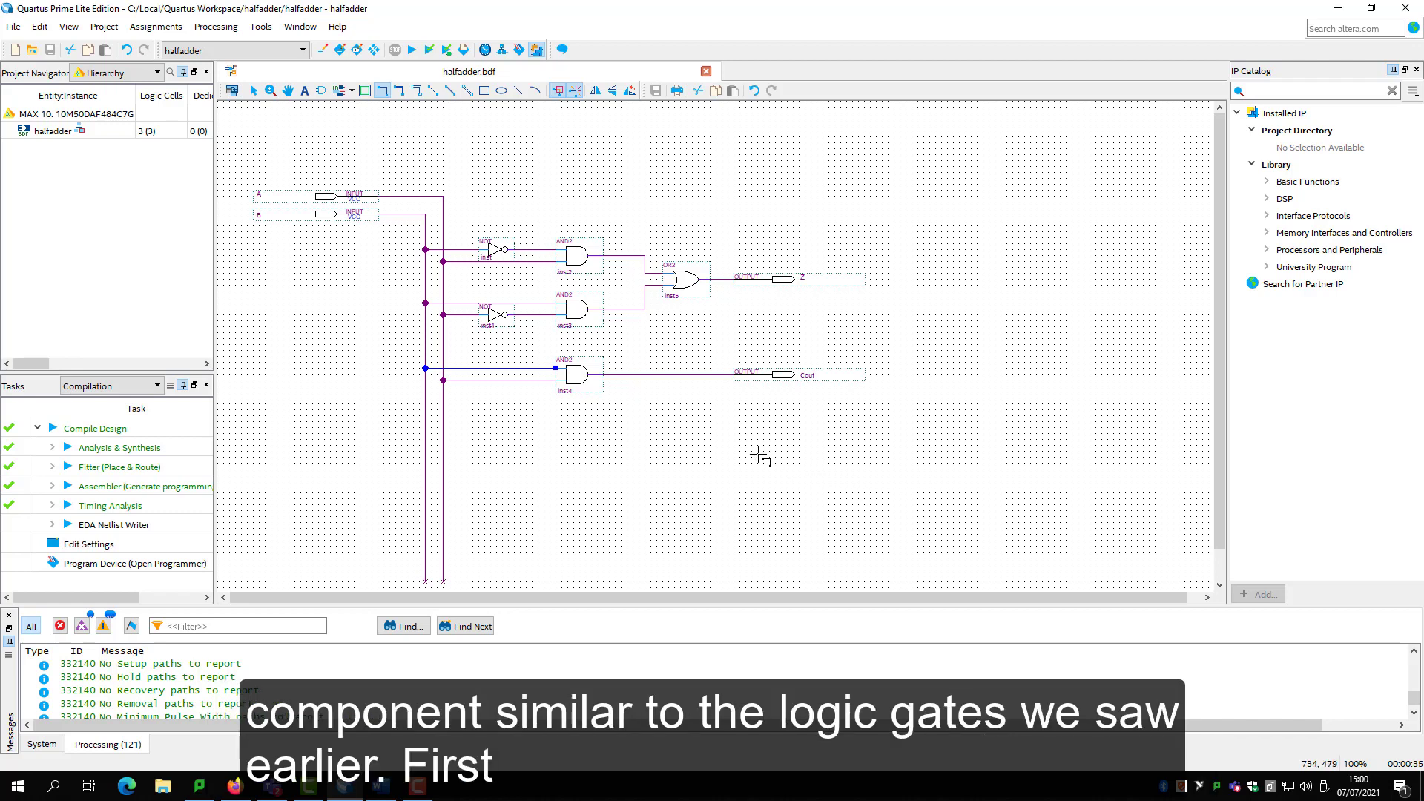
click(15, 27)
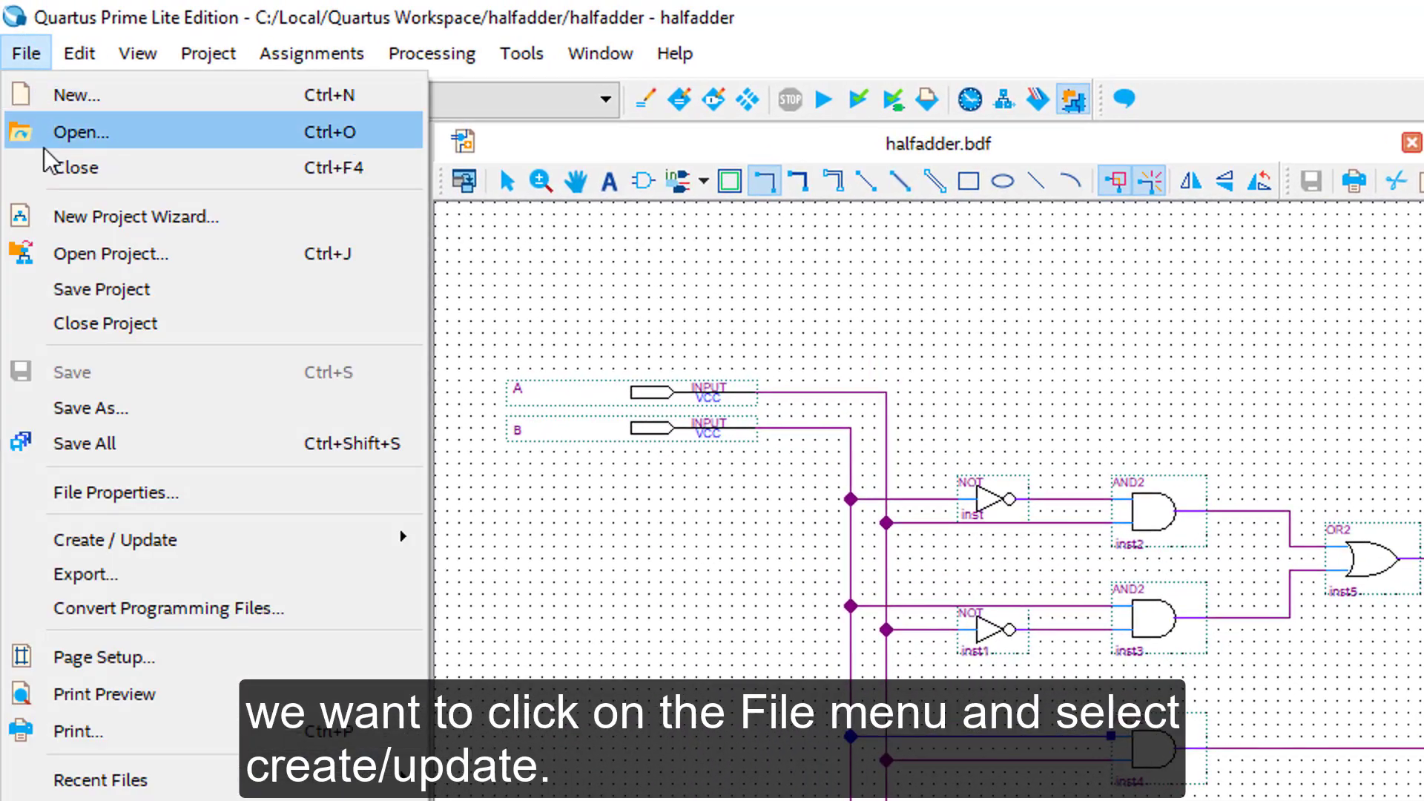
mouse_move(155, 549)
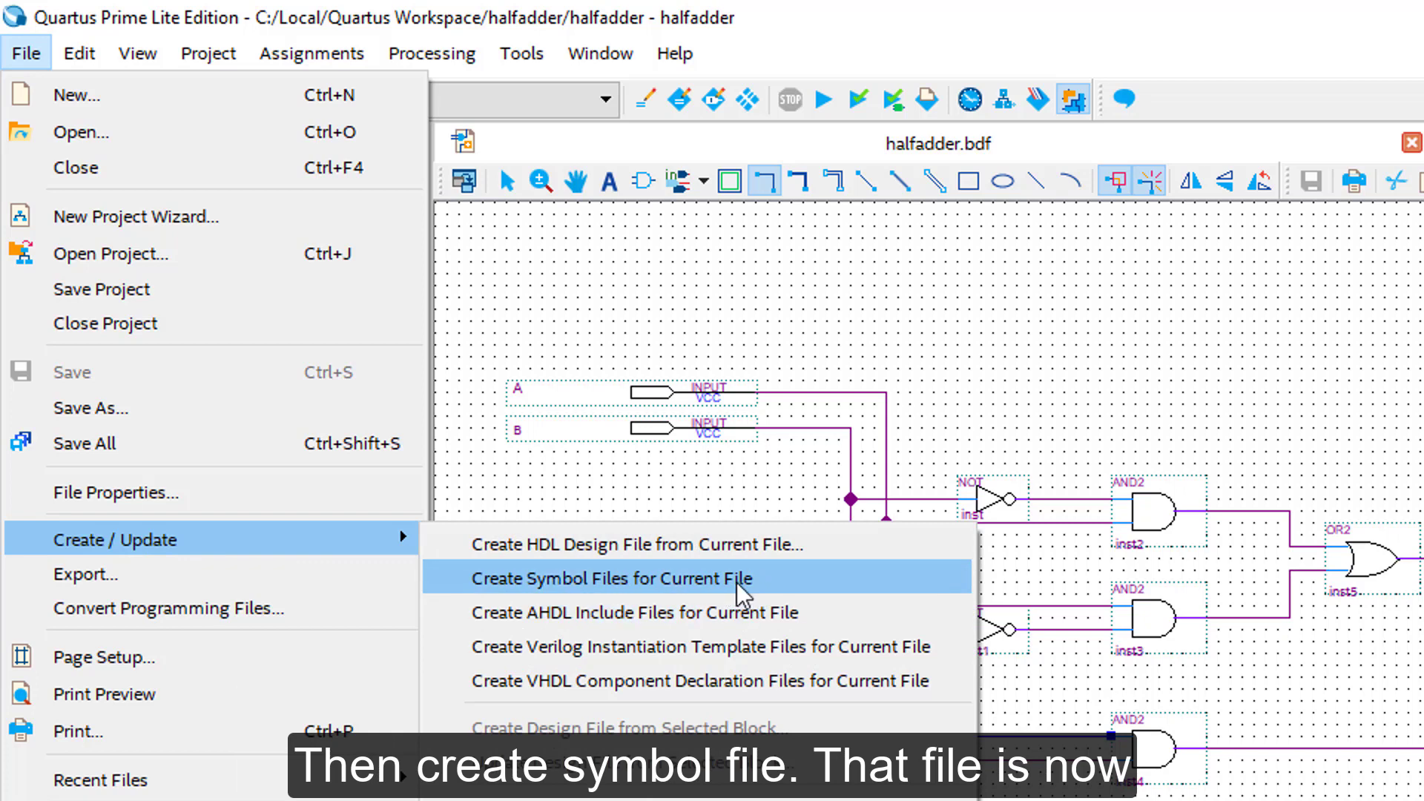
click(653, 579)
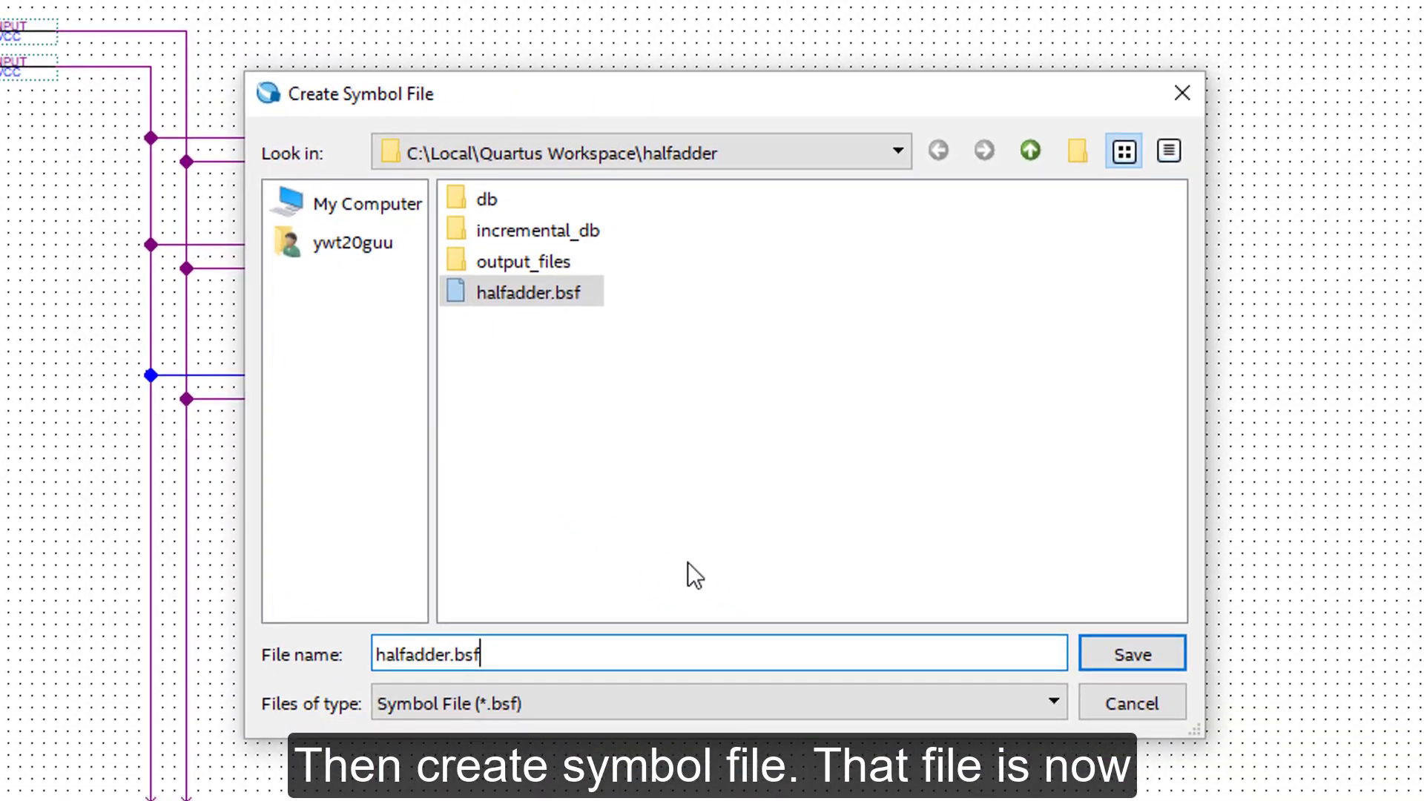
click(1151, 655)
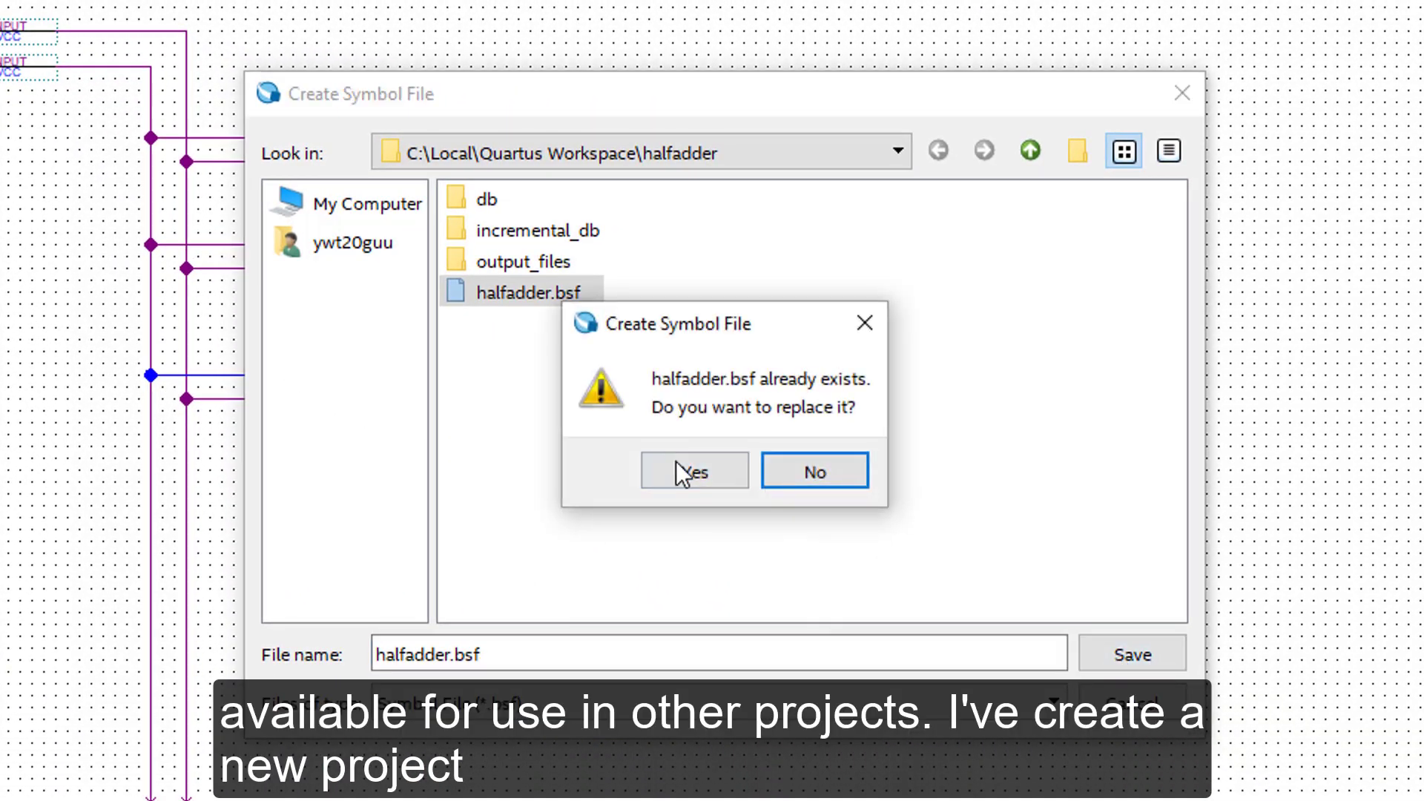
click(676, 467)
click(1017, 450)
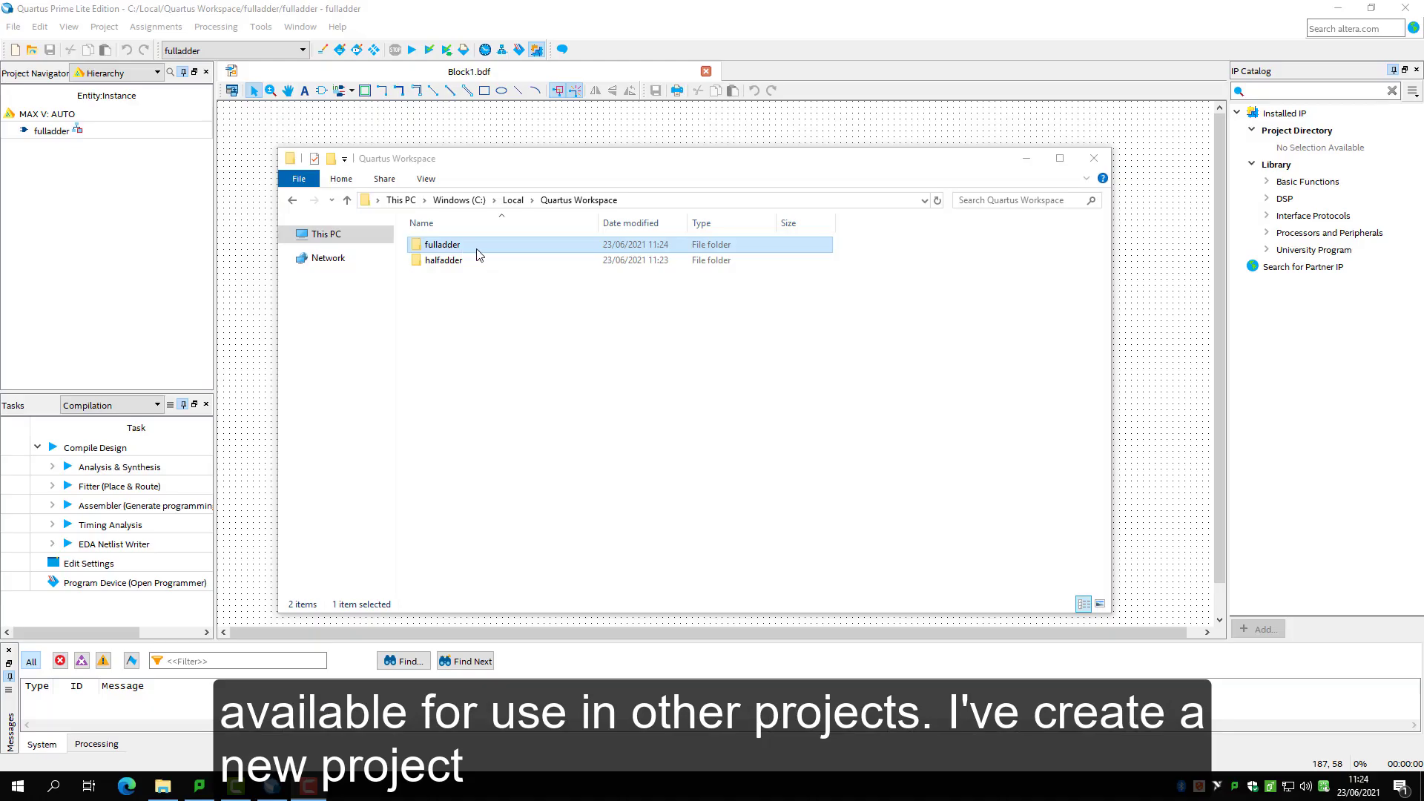
- Load the halfadder.bsf symbol from C:\Local\Quartus Workspace\halfadder for placement in the fulladder schematic
click(1093, 160)
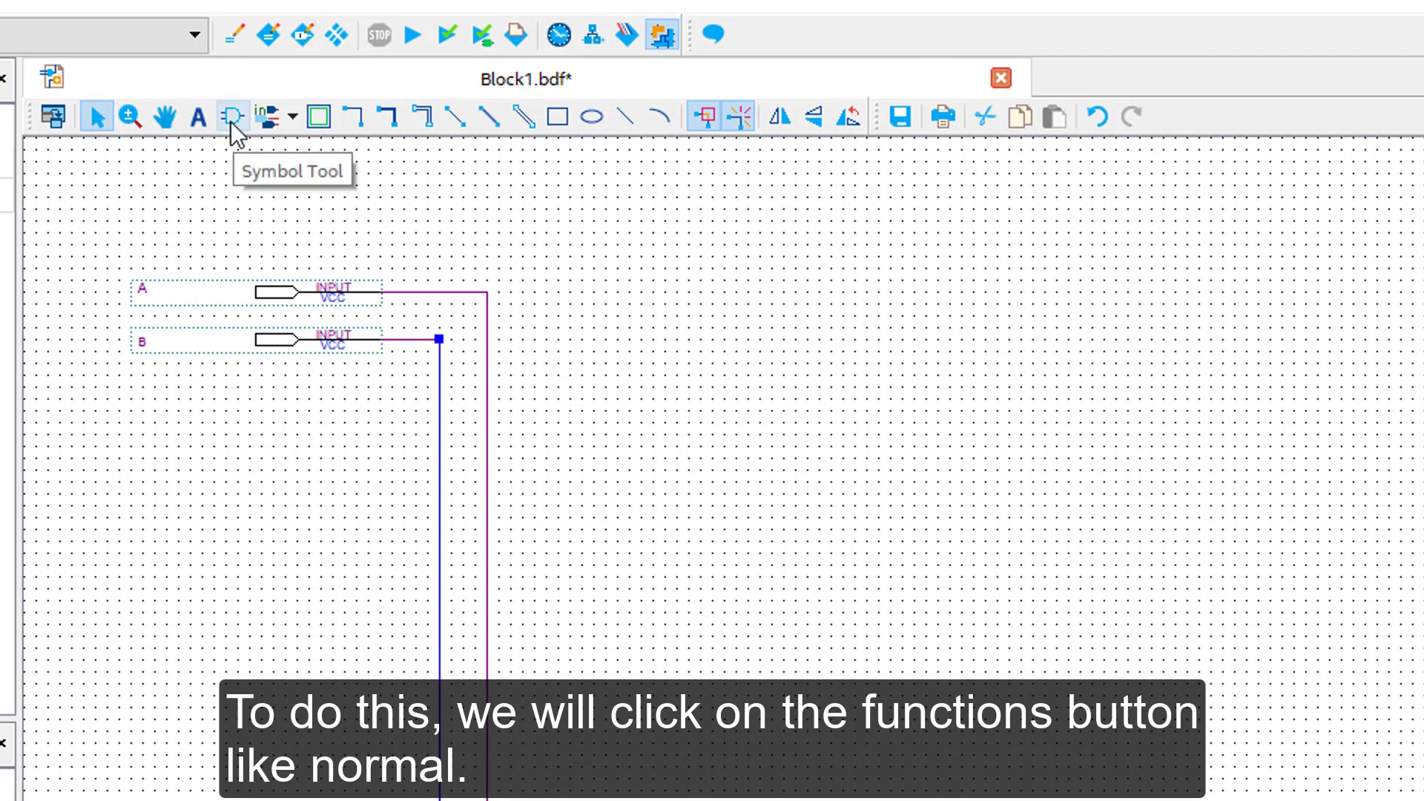
click(230, 117)
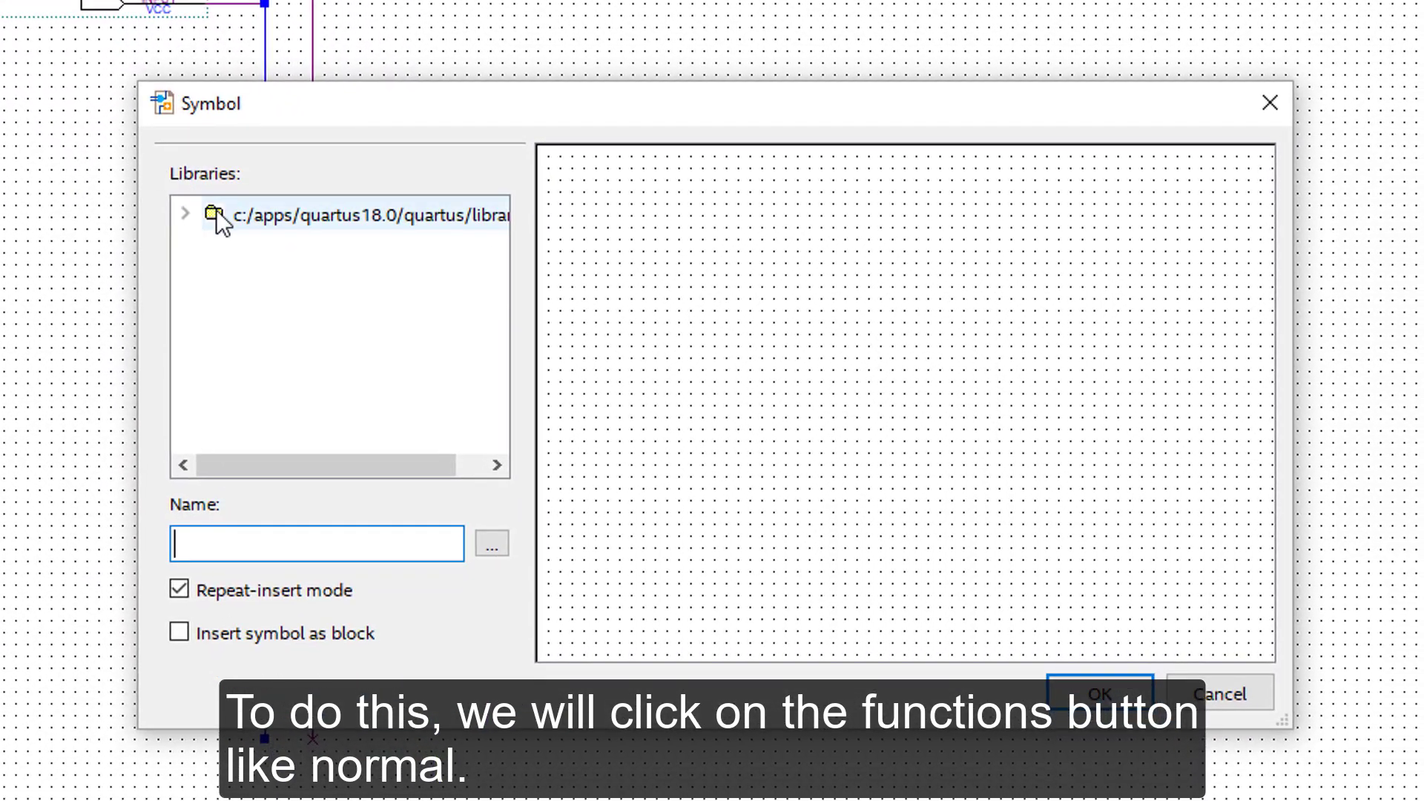
click(492, 545)
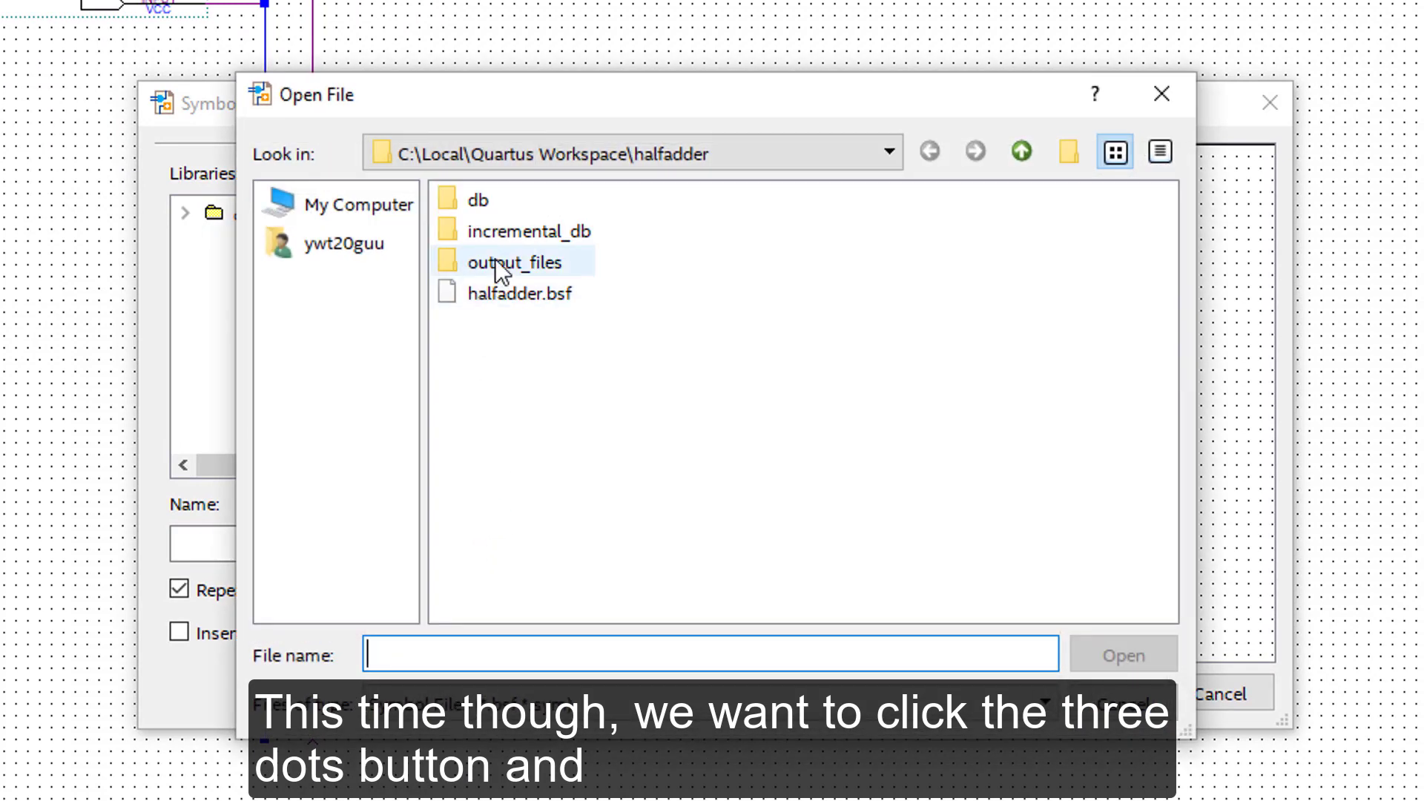
click(344, 211)
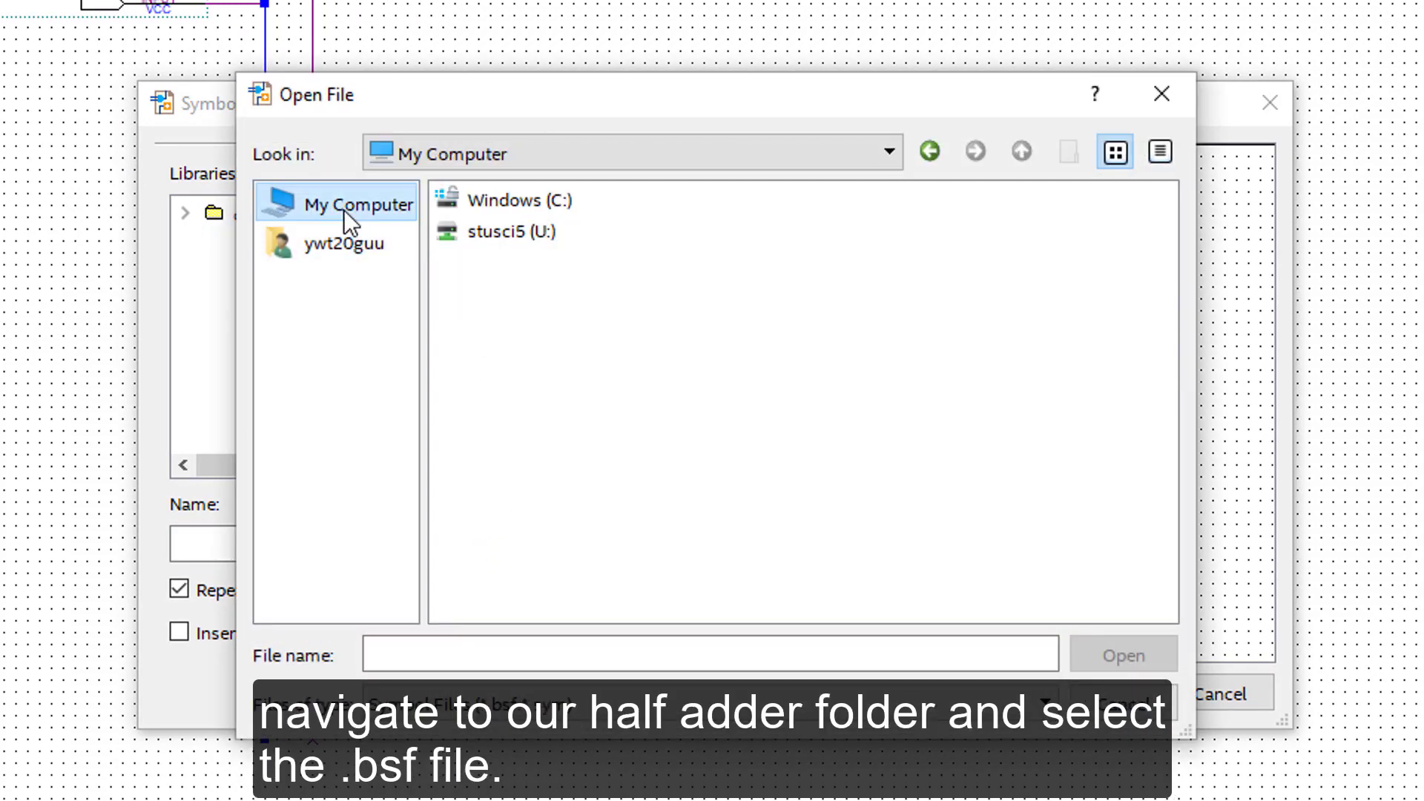
double_click(503, 210)
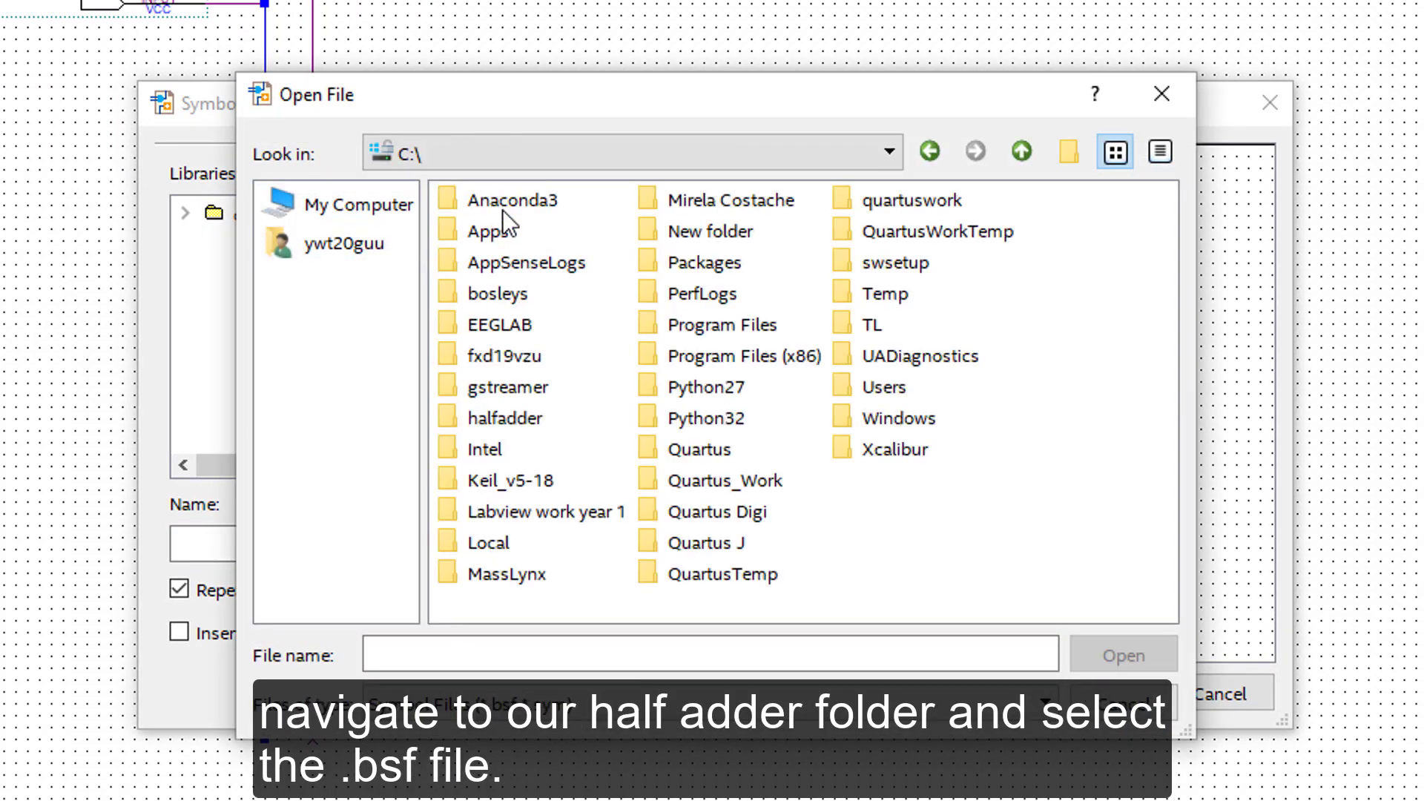
double_click(501, 540)
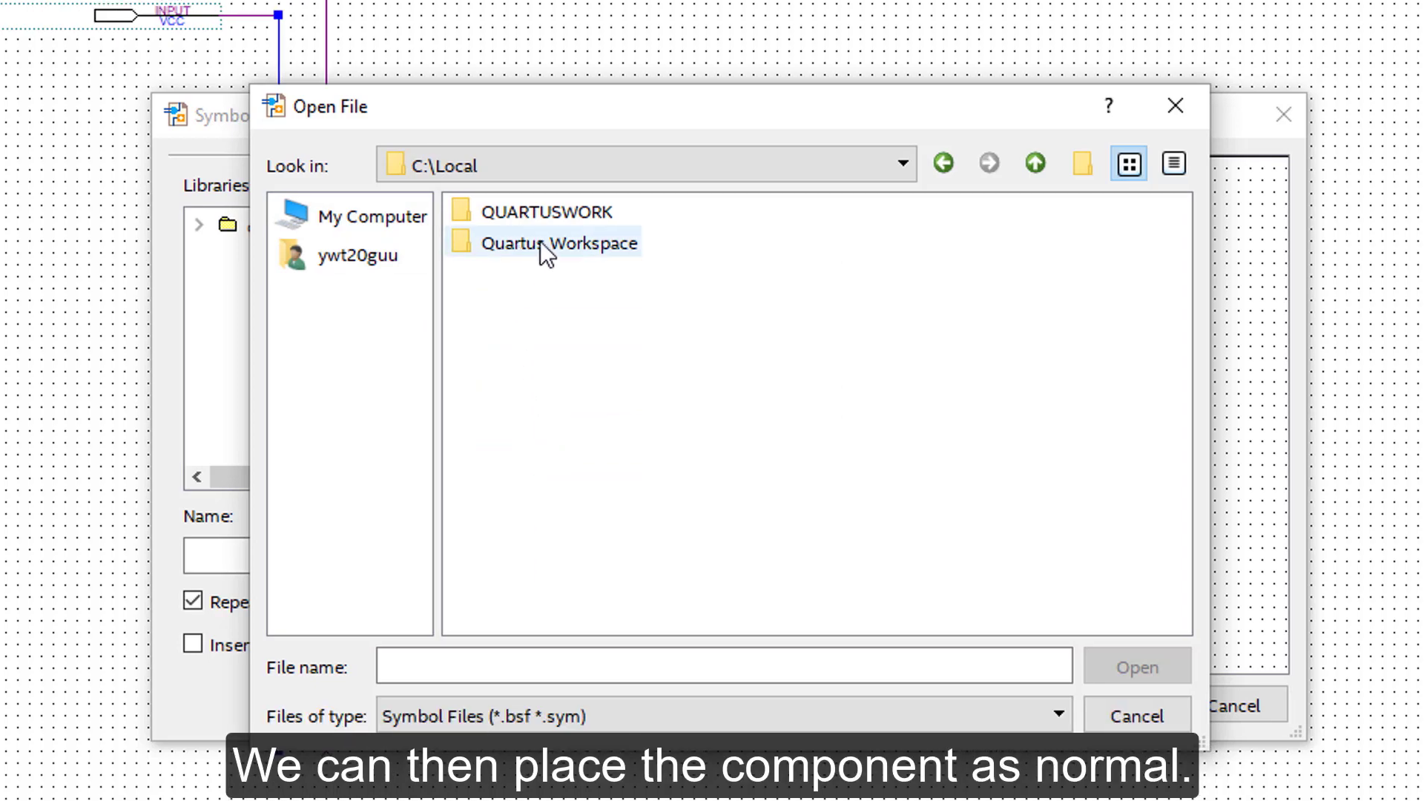
double_click(527, 231)
double_click(506, 245)
click(509, 302)
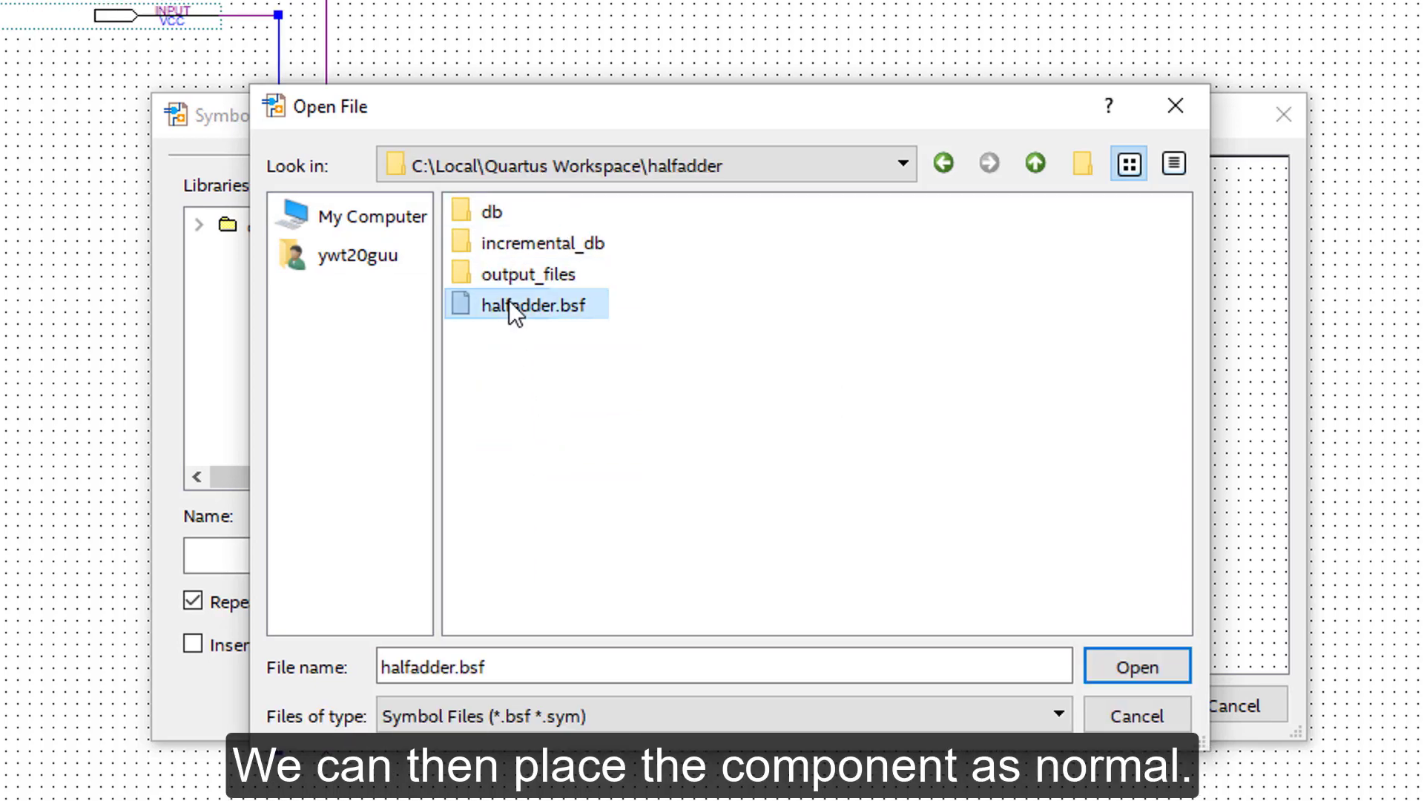
click(1138, 667)
click(1109, 702)
- Place two halfadder blocks side by side, wiring A and B to the first block and its Z output to the second block's B input
click(479, 274)
click(604, 262)
drag(478, 296, 449, 297)
drag(479, 308, 425, 309)
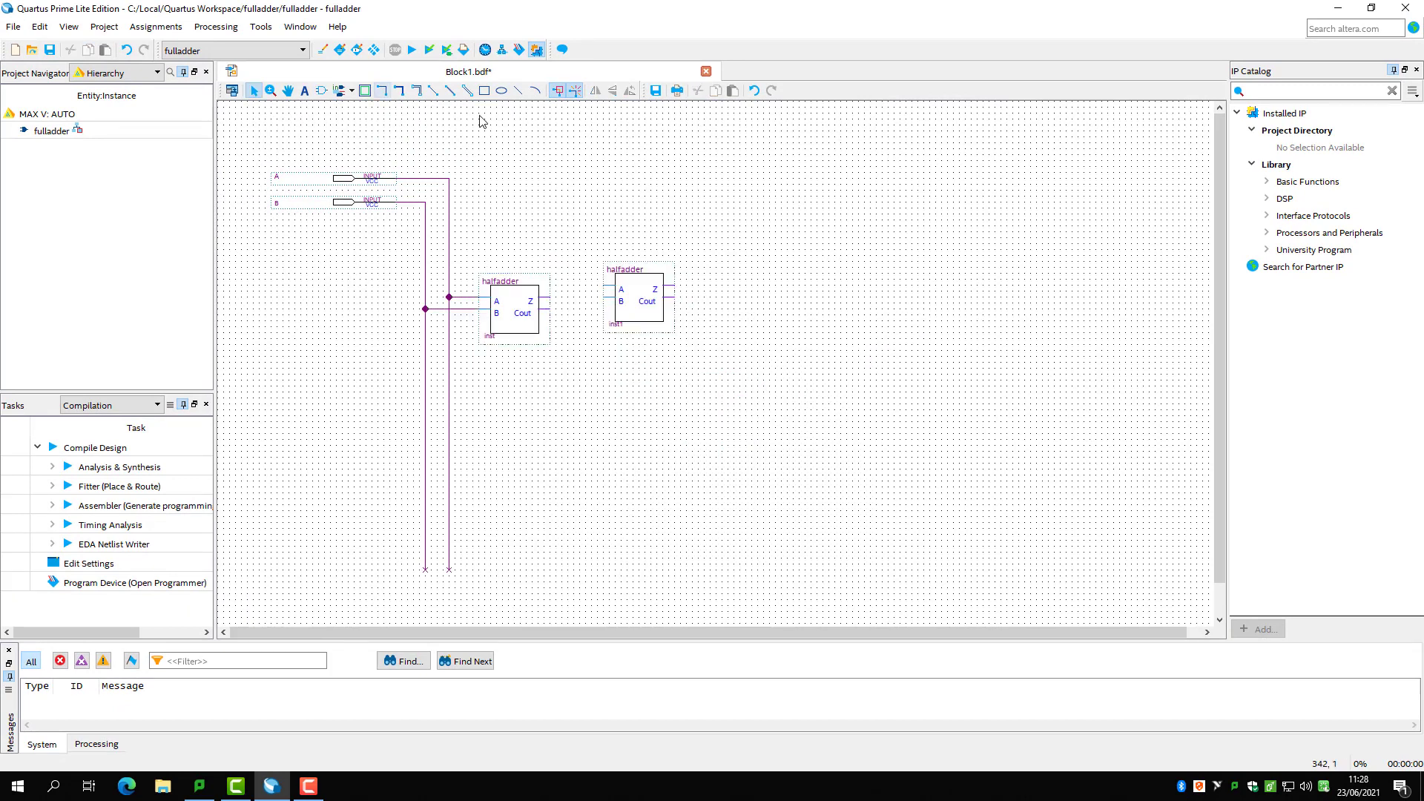
click(382, 91)
drag(550, 296, 603, 297)
- Add a vertically rotated input pin above the second halfadder block and wire it to that block's A input
click(339, 90)
click(487, 185)
click(254, 91)
click(629, 90)
drag(555, 191, 592, 191)
click(382, 91)
drag(591, 254, 674, 289)
- Place an OR2 gate after the second halfadder block and wire the Cout outputs of both blocks to its inputs
click(322, 91)
scroll(423, 398, down, 10)
click(460, 393)
click(843, 546)
click(727, 293)
click(382, 90)
right_click(733, 345)
- Add output pins Z and Cout, wired to the second halfadder's Z output and the OR gate's output respectively
click(352, 90)
click(817, 266)
click(816, 301)
double_click(901, 272)
text(ZCout)
click(382, 90)
click(254, 91)
- Set the fulladder project's device family to MAX 10 (DA/DF/DC/SA/SC) and its target device to 10M50DAF484C7G
click(156, 27)
click(169, 44)
click(589, 293)
click(544, 318)
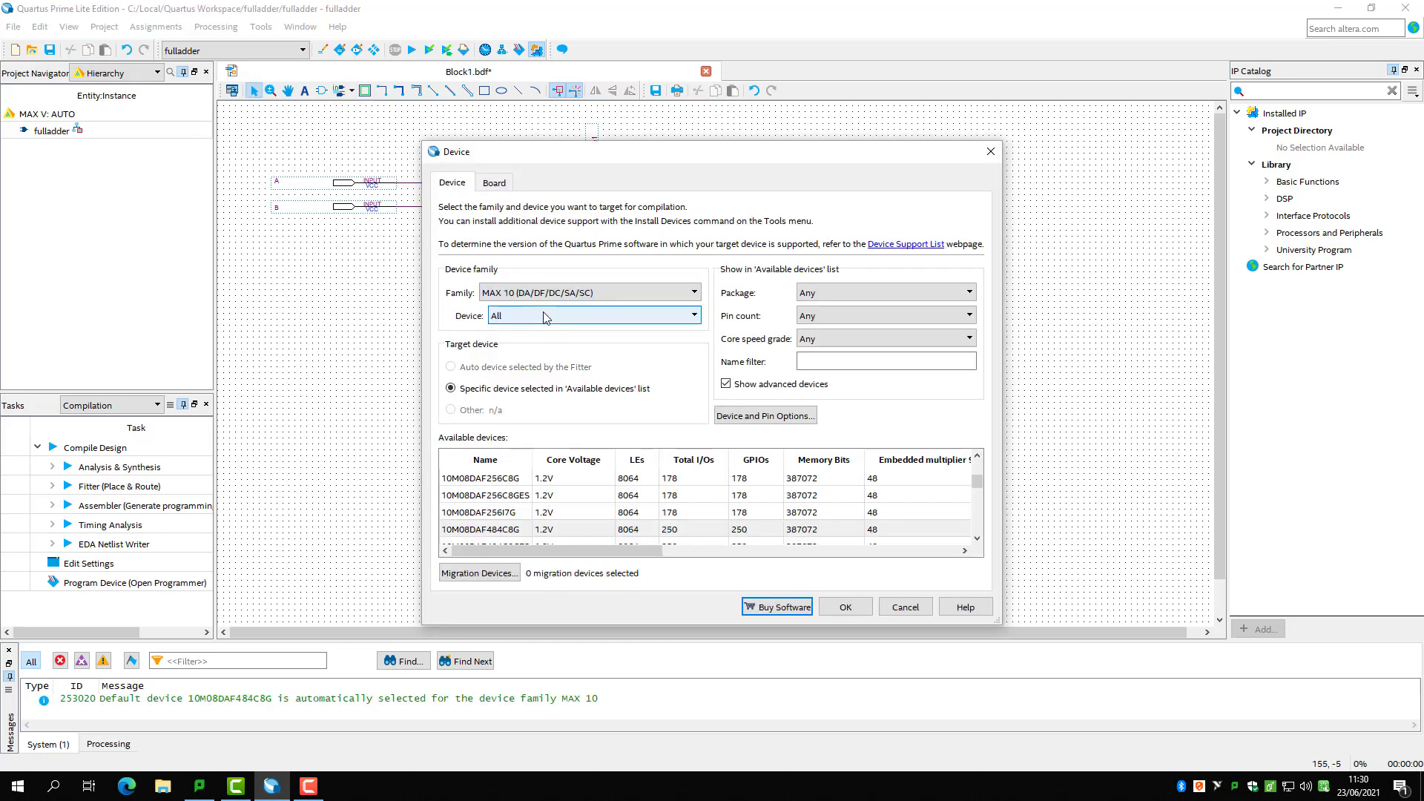
click(835, 362)
text(10m50daf484)
click(487, 495)
click(844, 607)
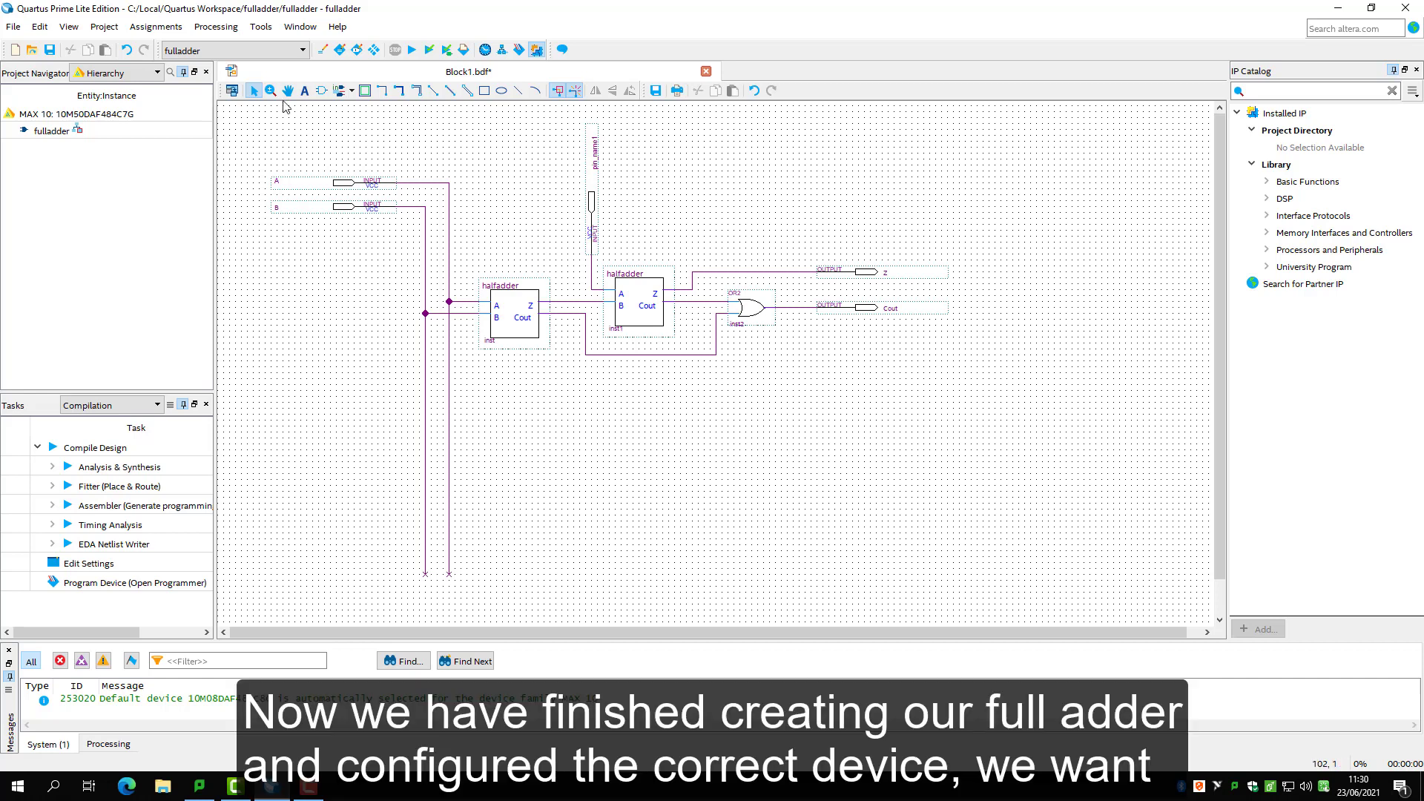
- Compile the project, saving the schematic as fulladder.bdf, and return to the schematic from the compilation report
click(412, 49)
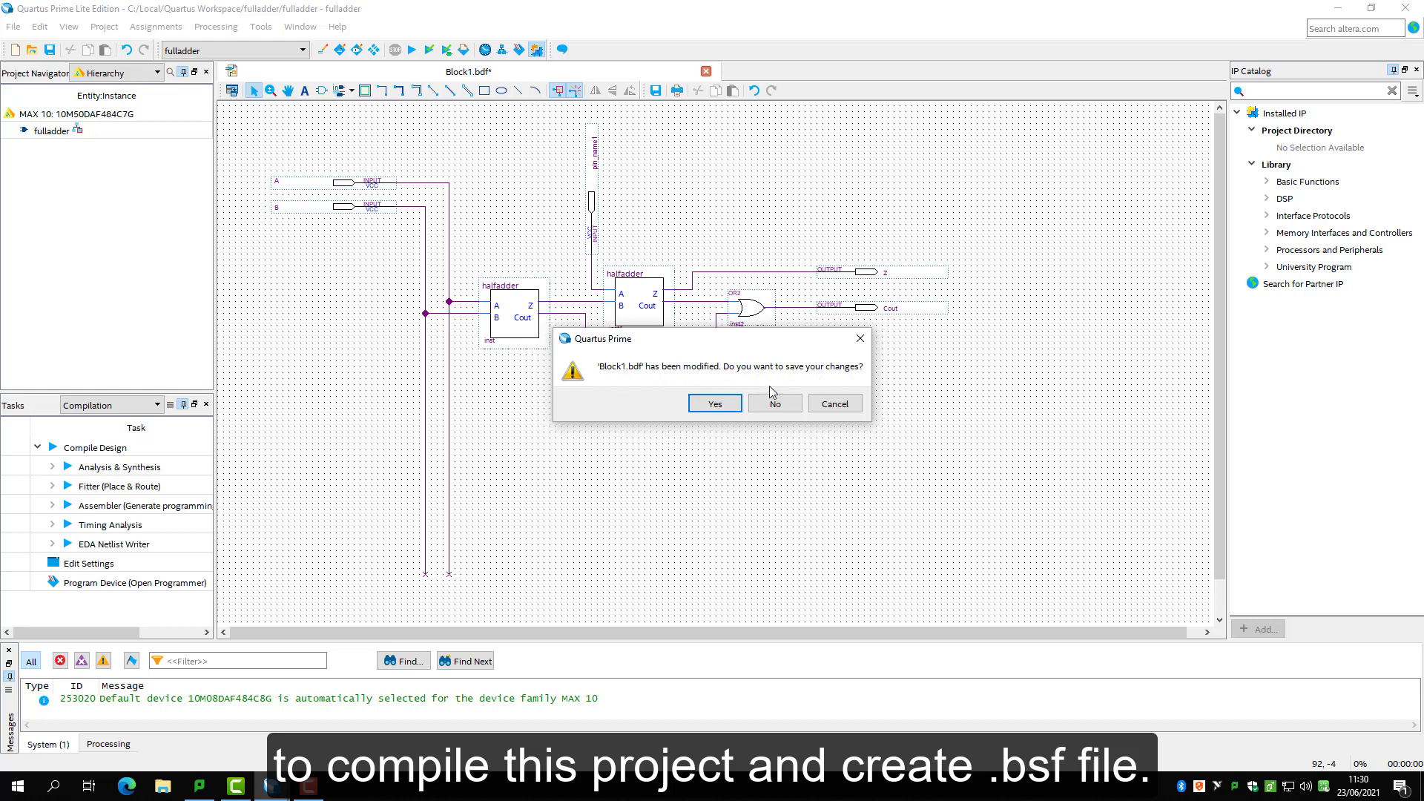
click(714, 404)
key(Return)
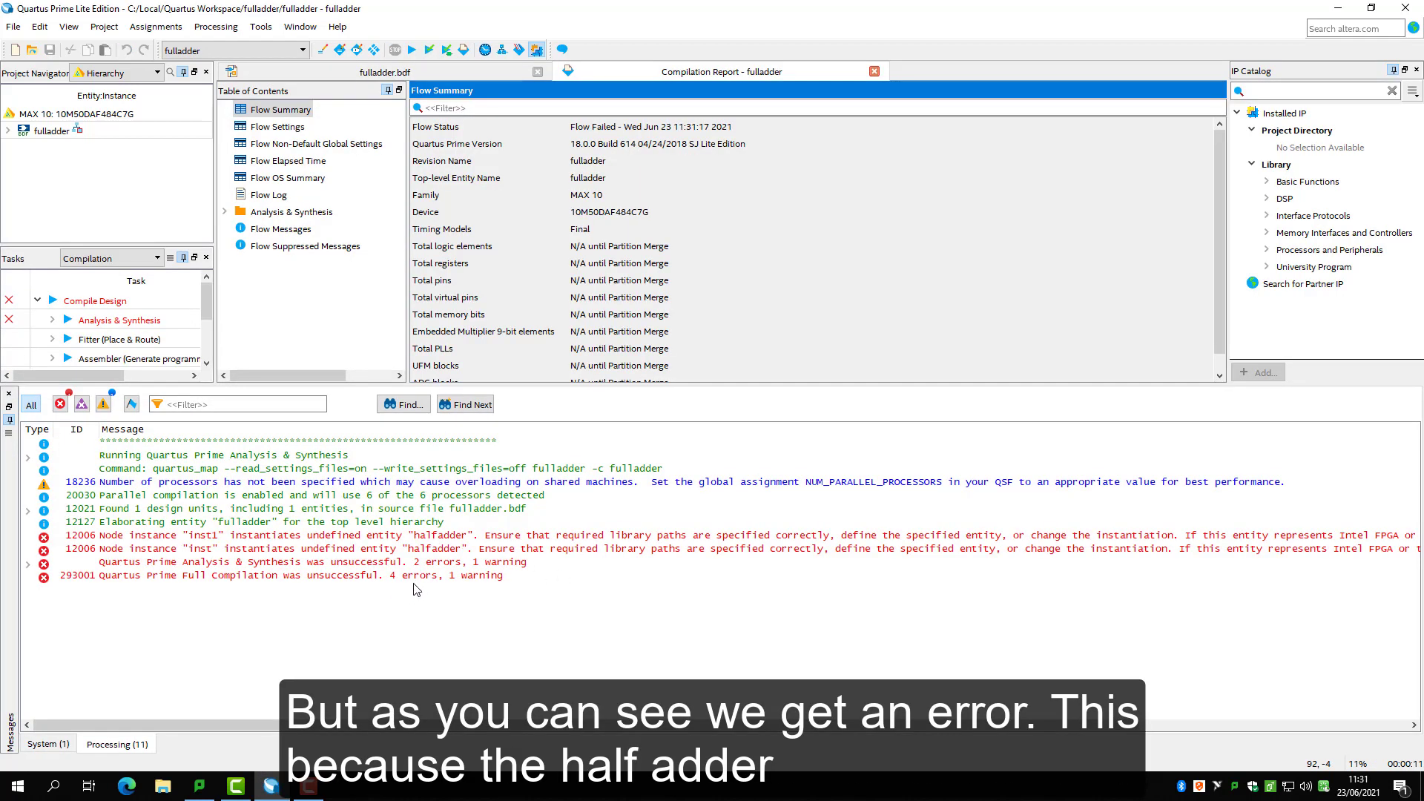
click(875, 71)
drag(1236, 385, 1217, 644)
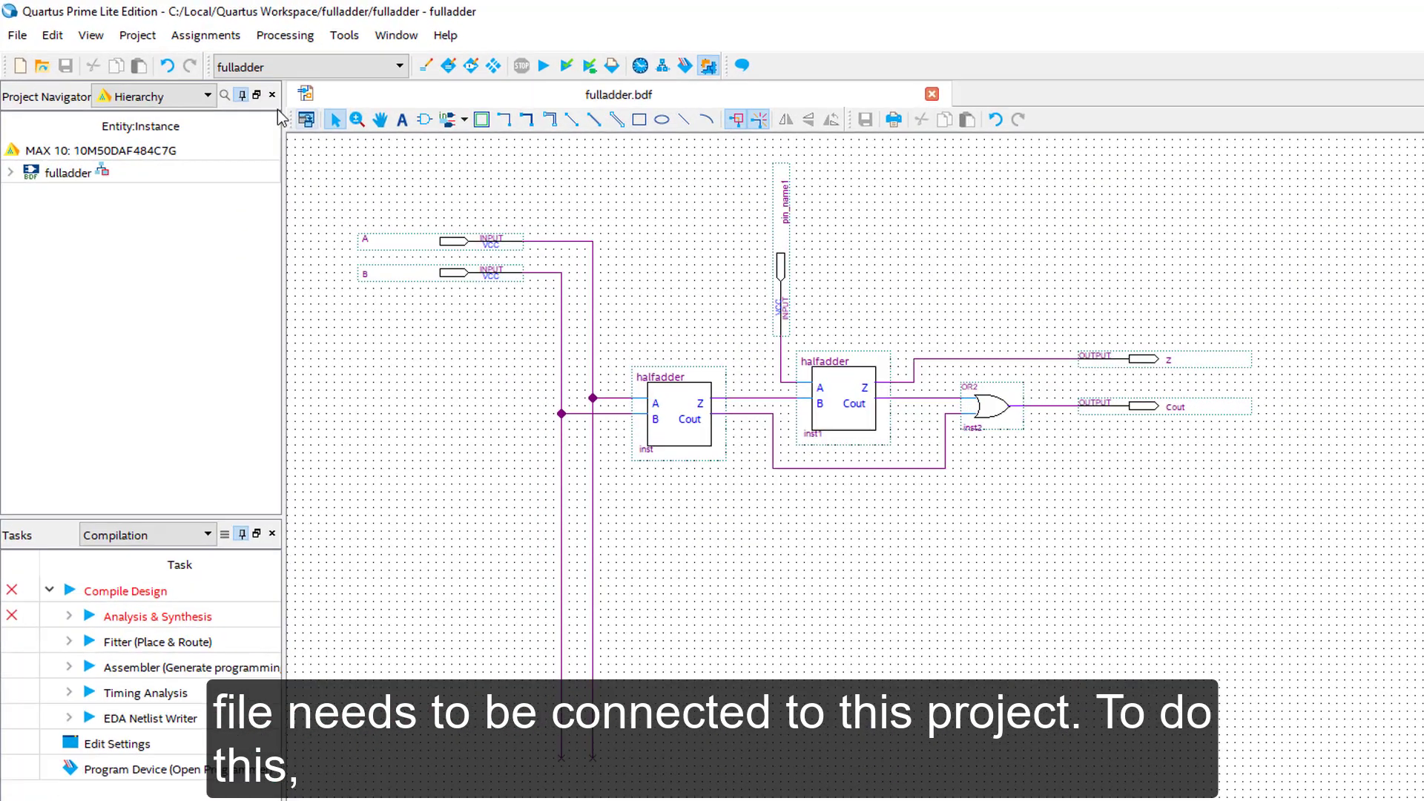
- Add halfadder.bdf from the halfadder project folder to the fulladder project's design files and apply the settings
click(104, 27)
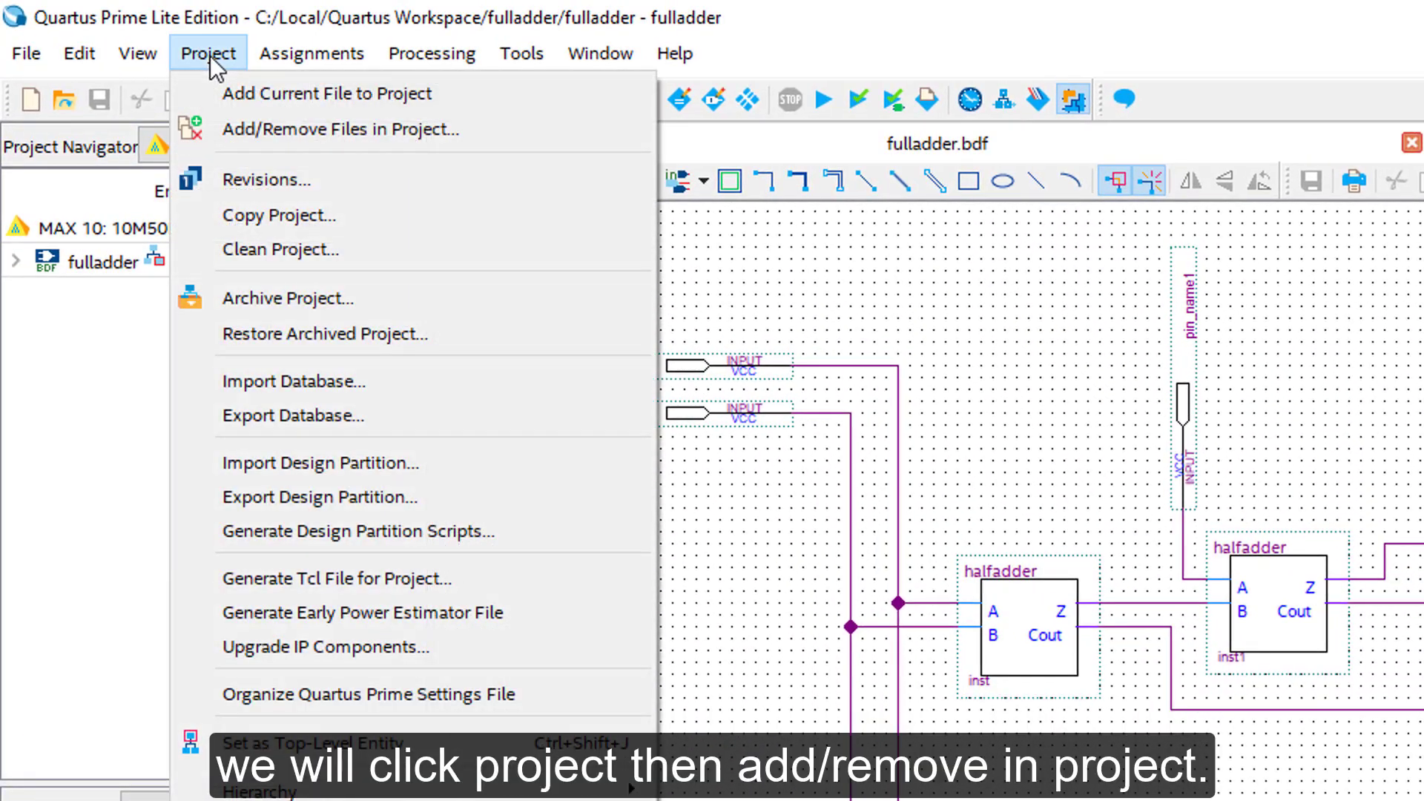
click(261, 123)
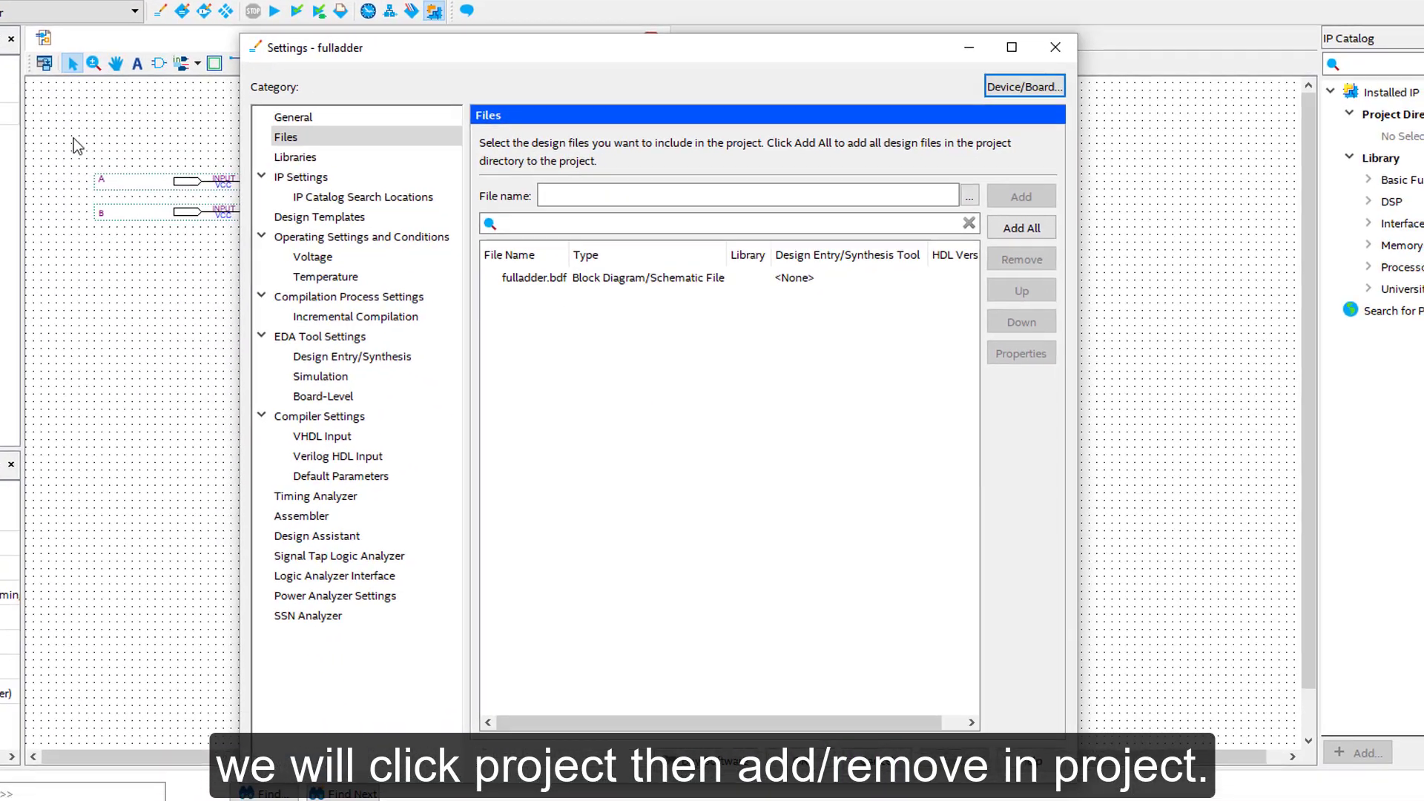
click(970, 198)
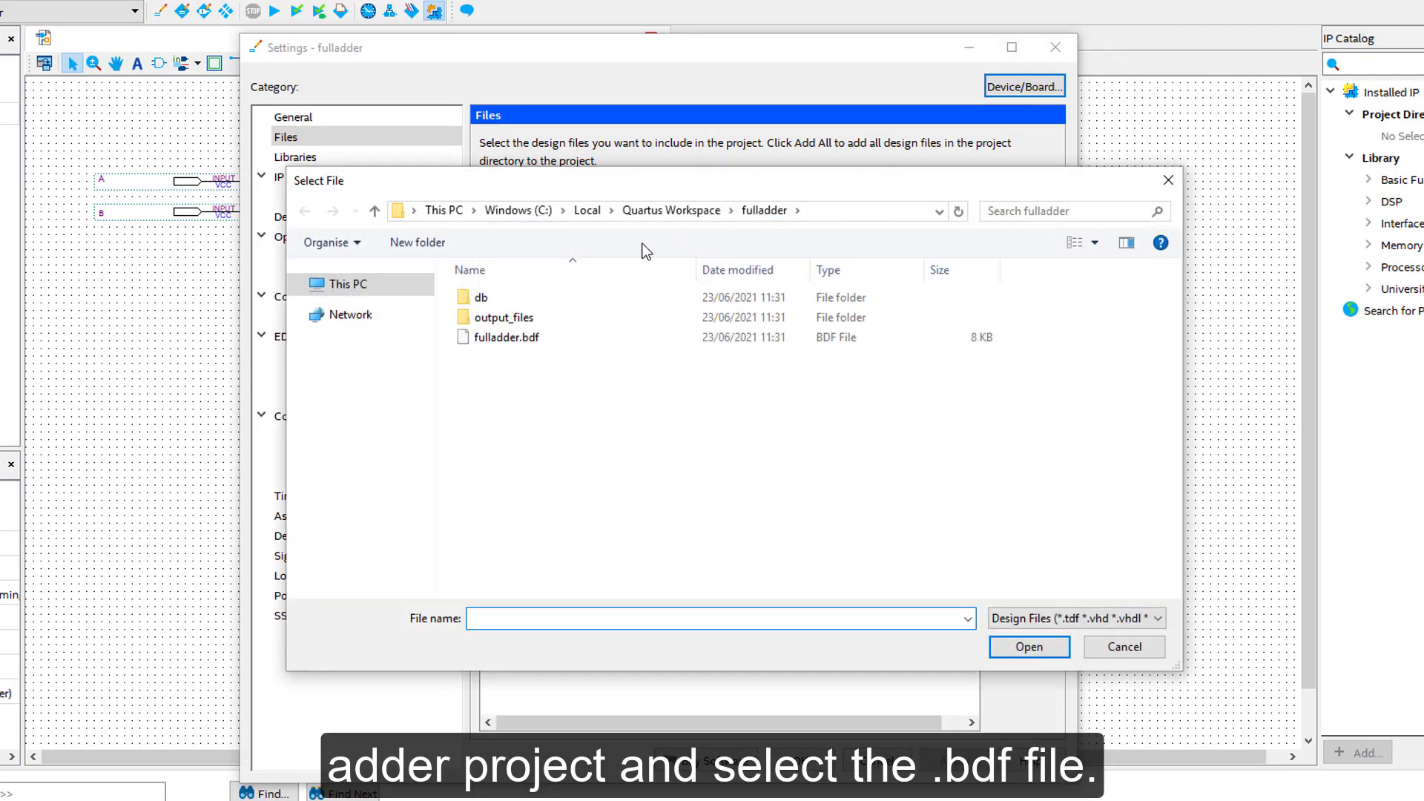
click(640, 211)
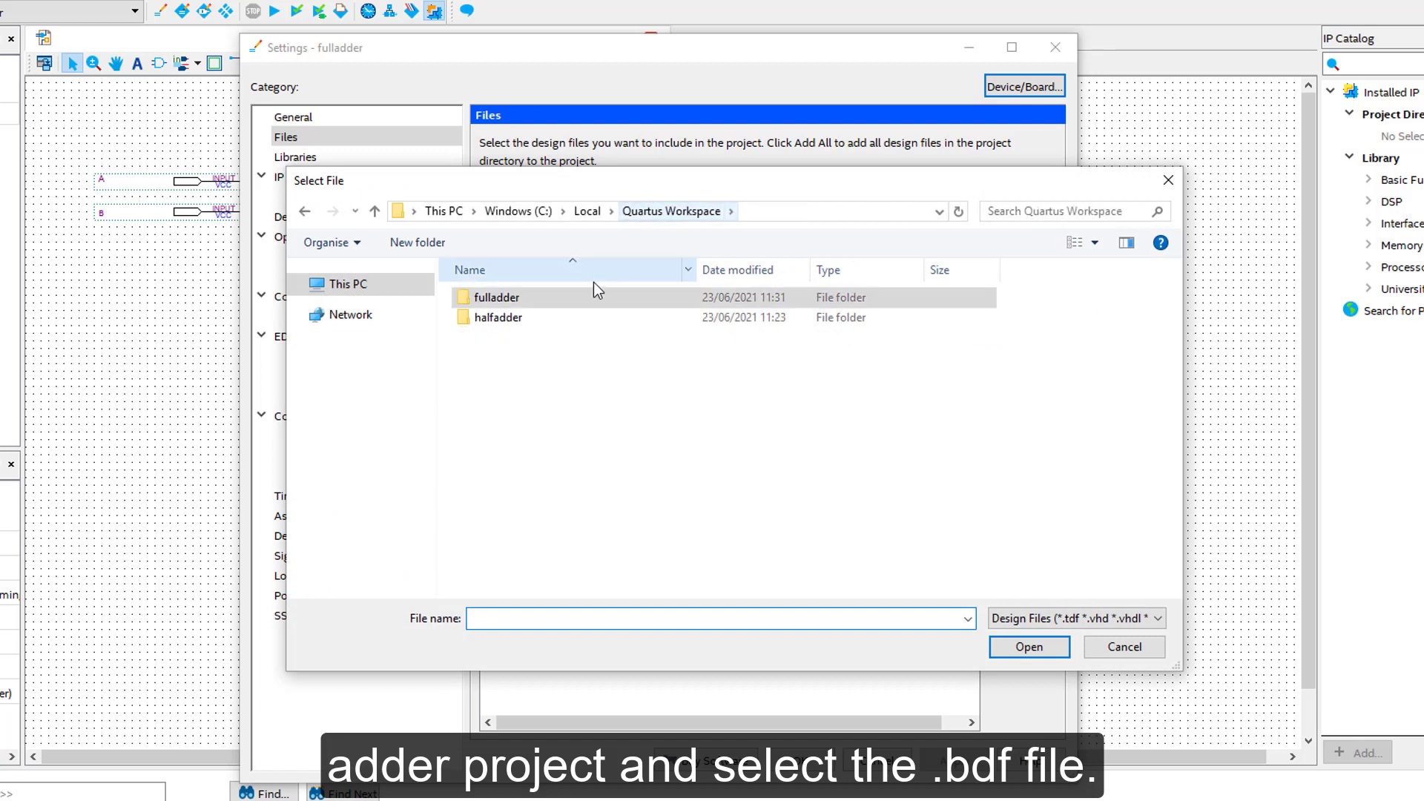
double_click(492, 319)
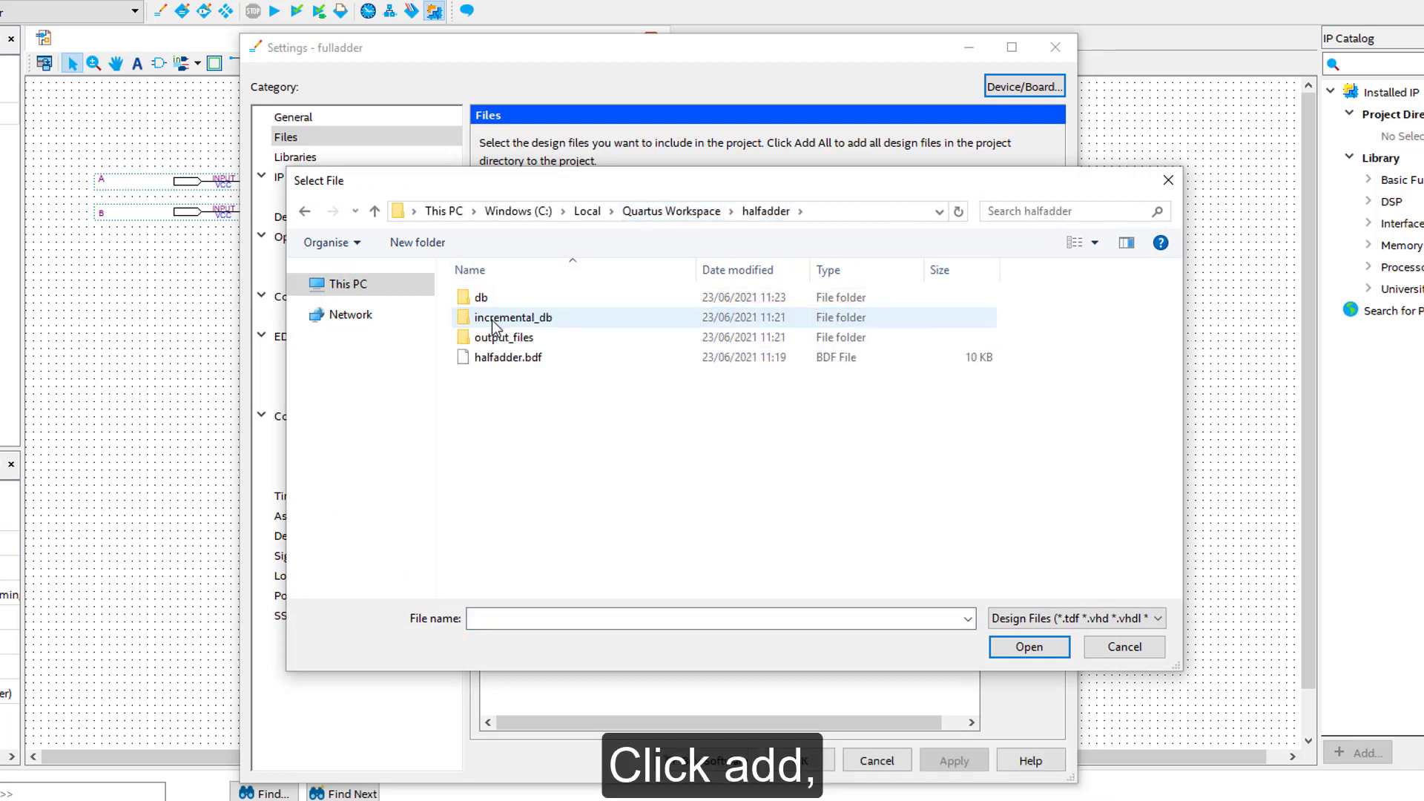
click(512, 364)
click(1029, 648)
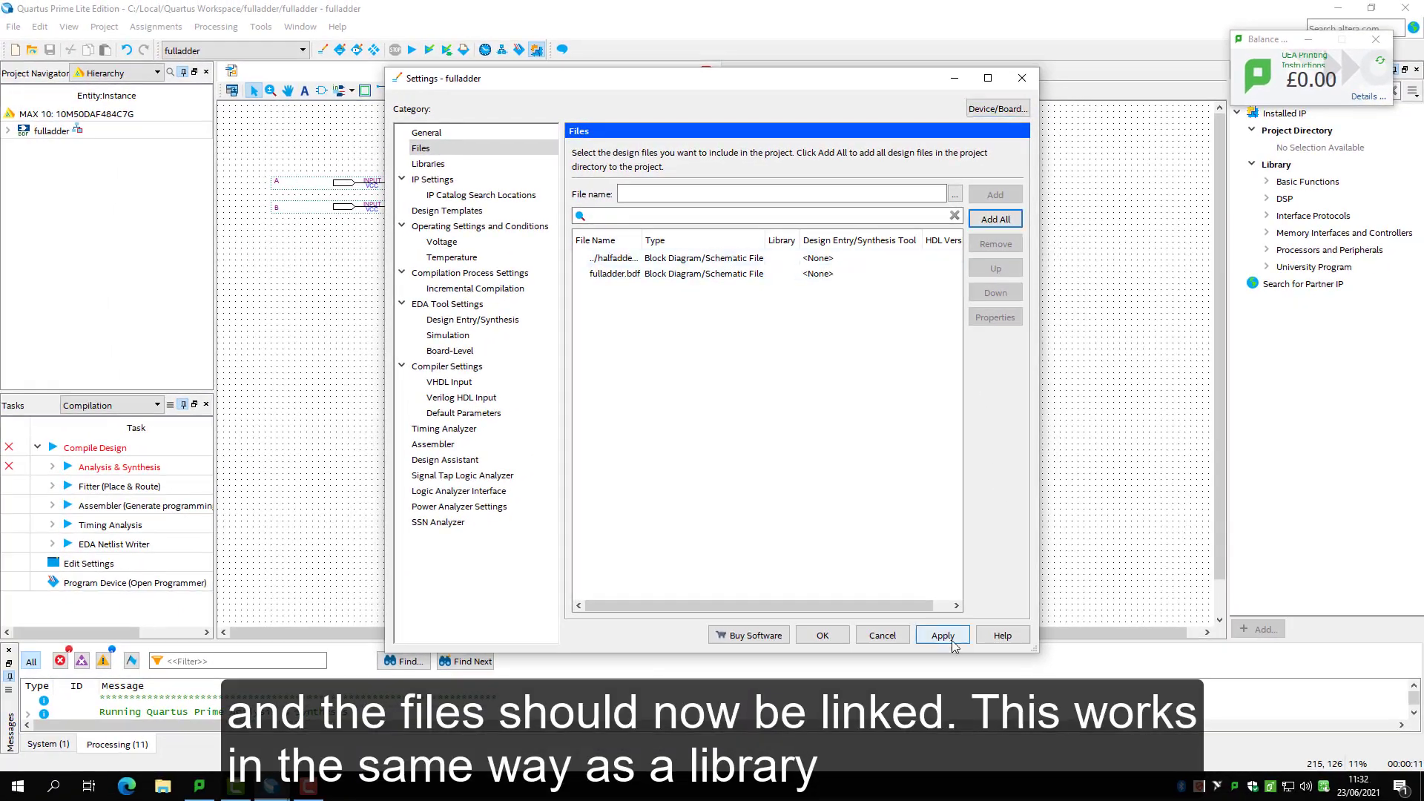
click(953, 642)
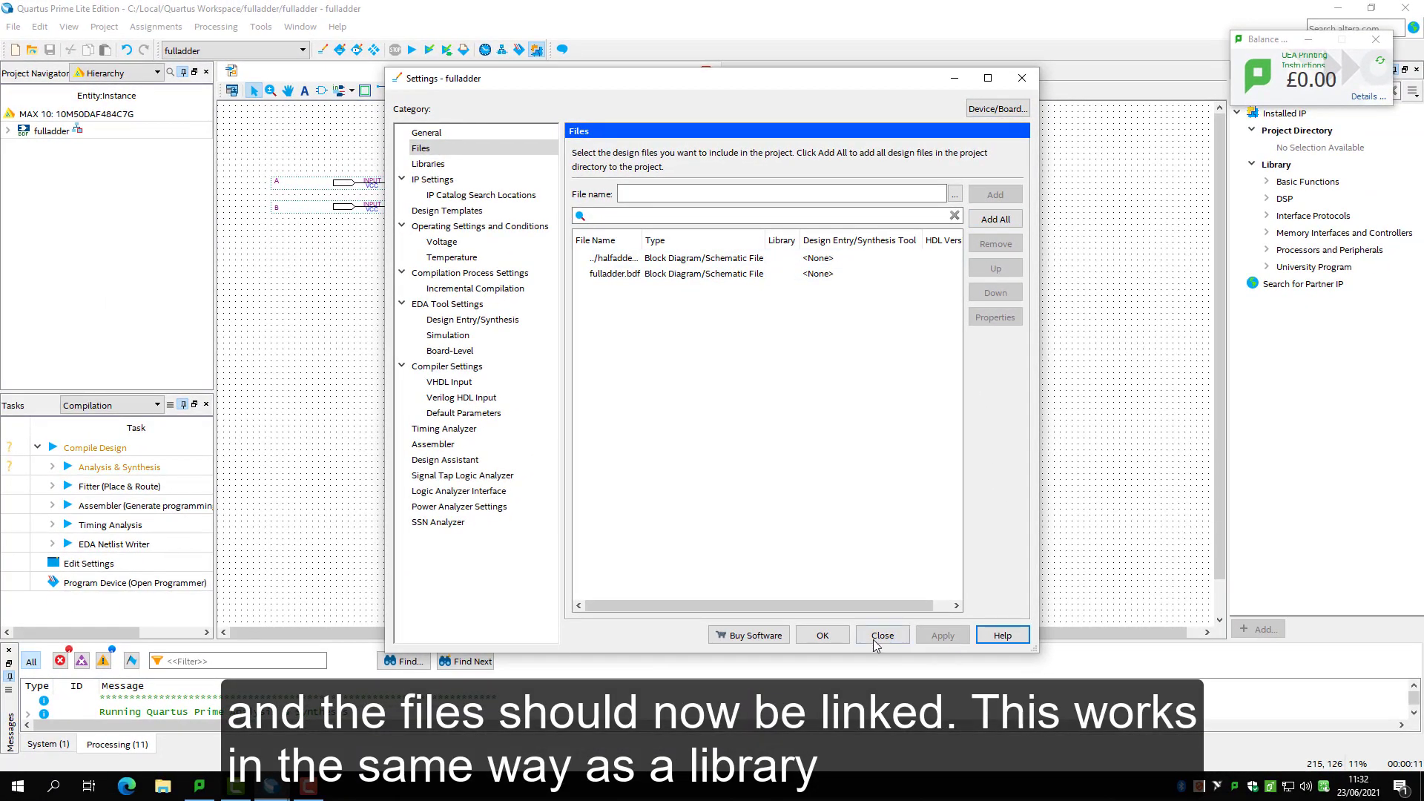
click(823, 636)
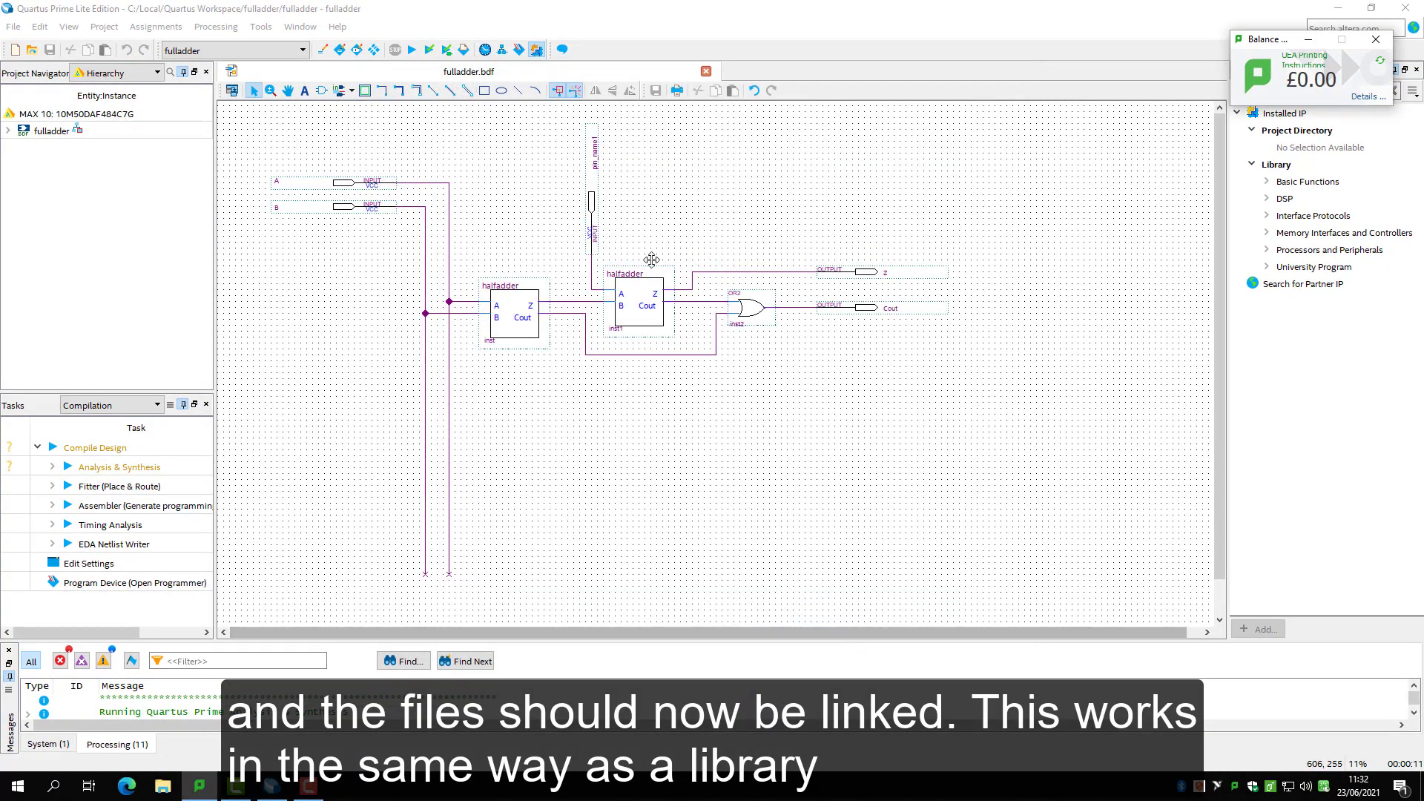
- Compile the fulladder project again and open the Pin Planner
click(412, 49)
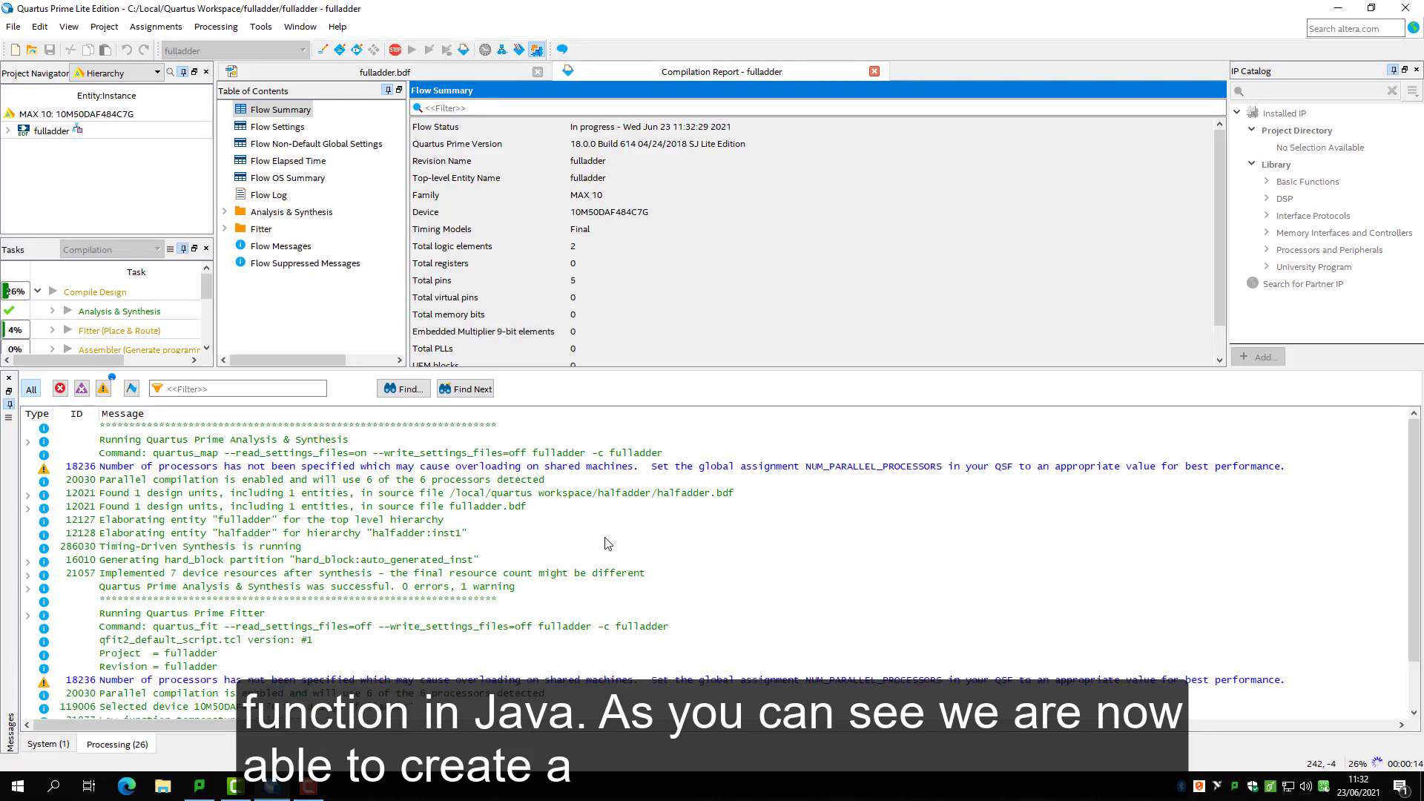
drag(609, 369, 627, 636)
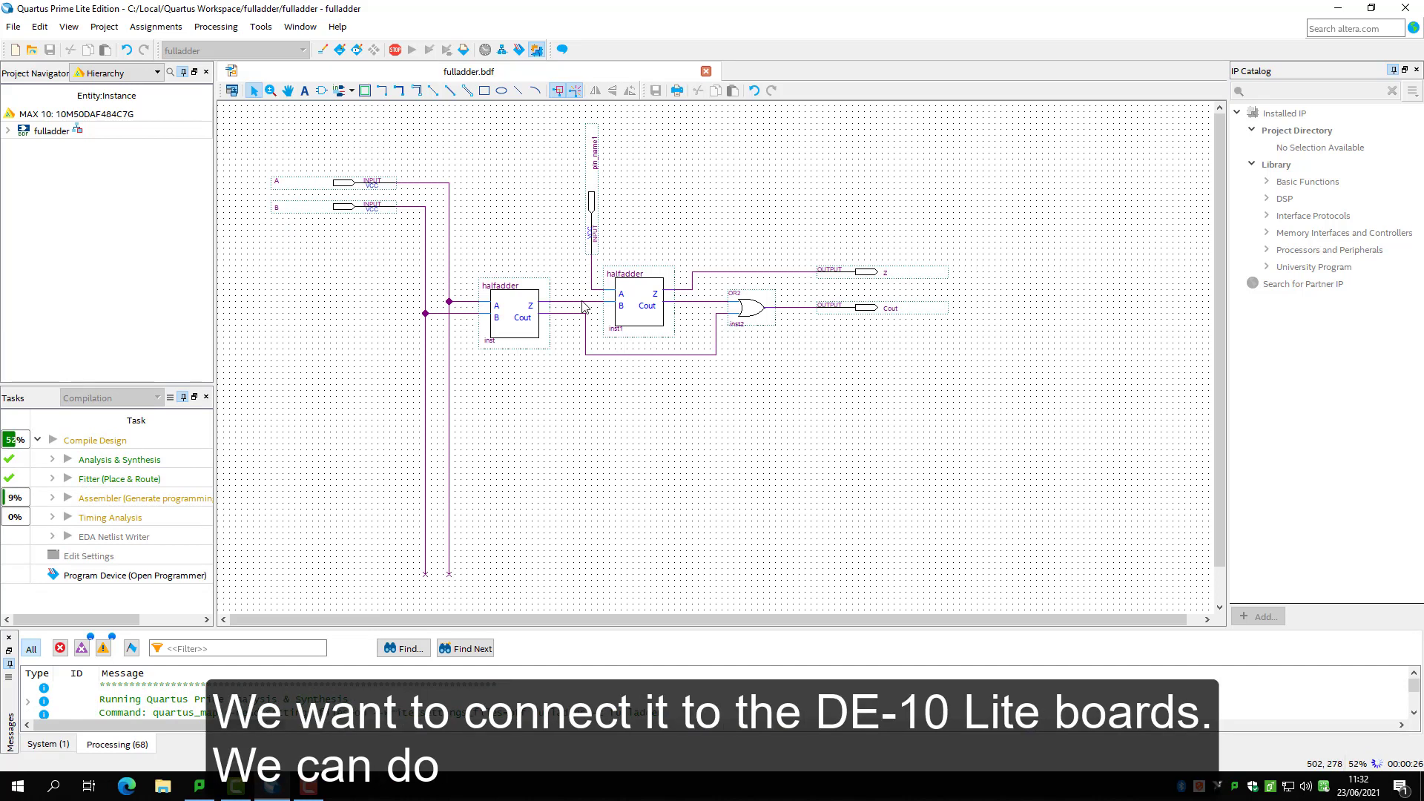
click(155, 26)
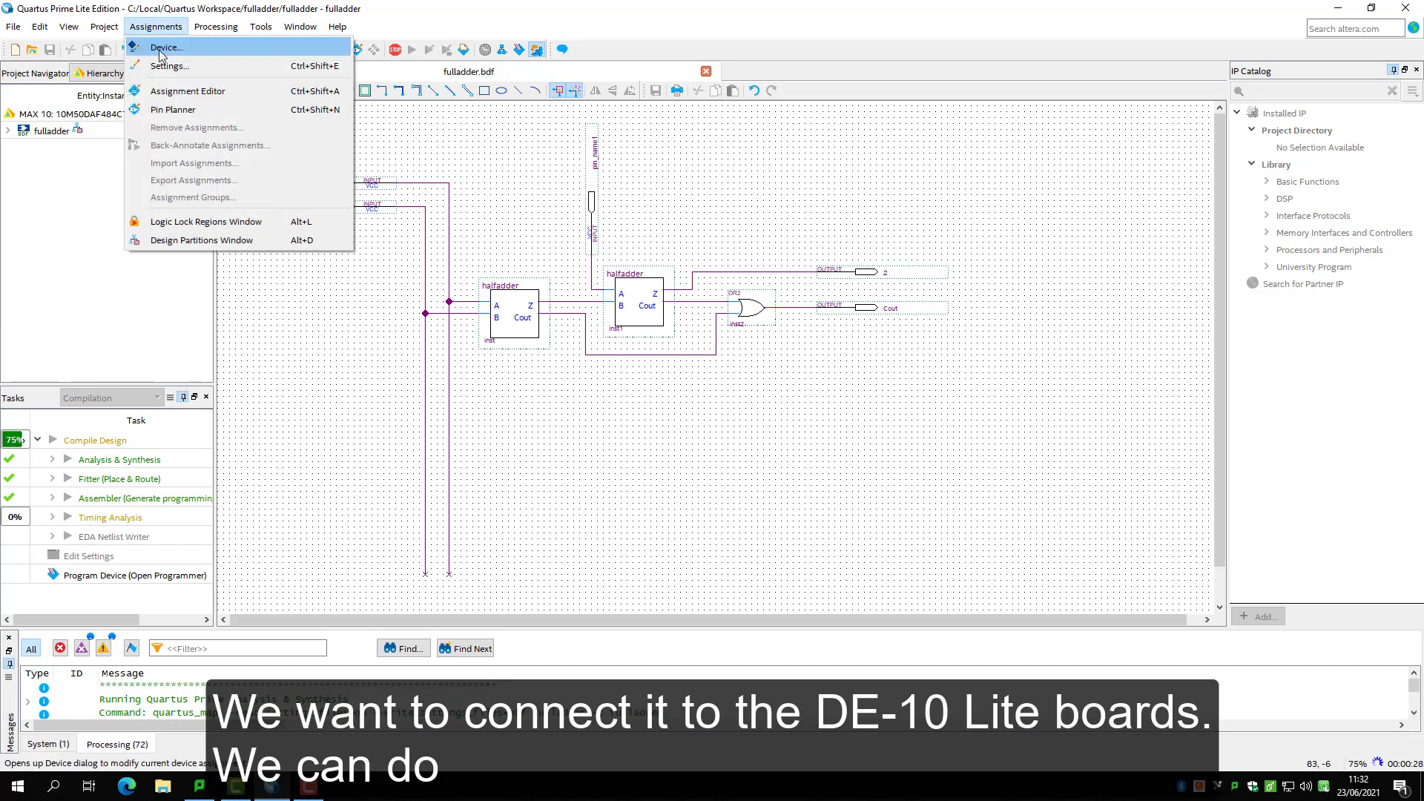
click(172, 109)
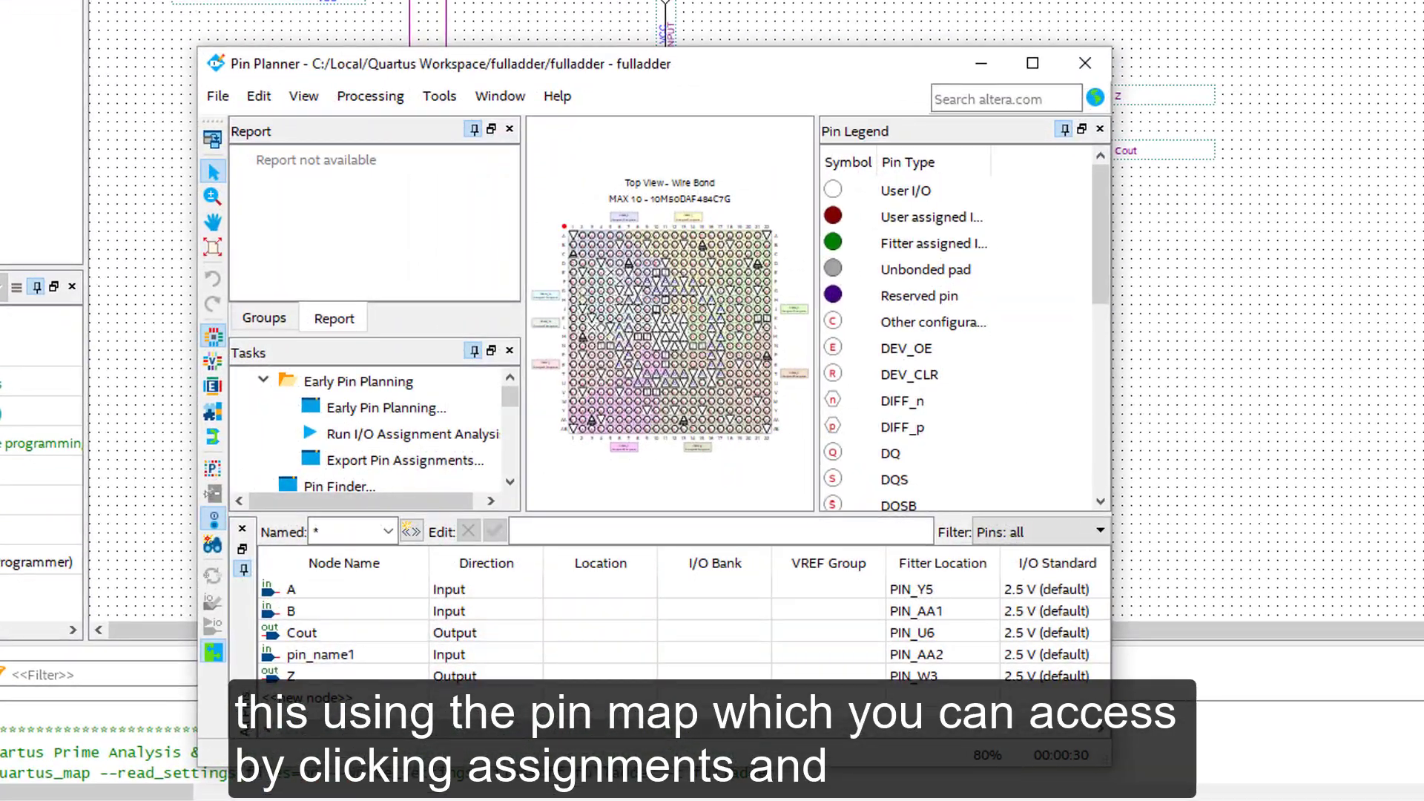